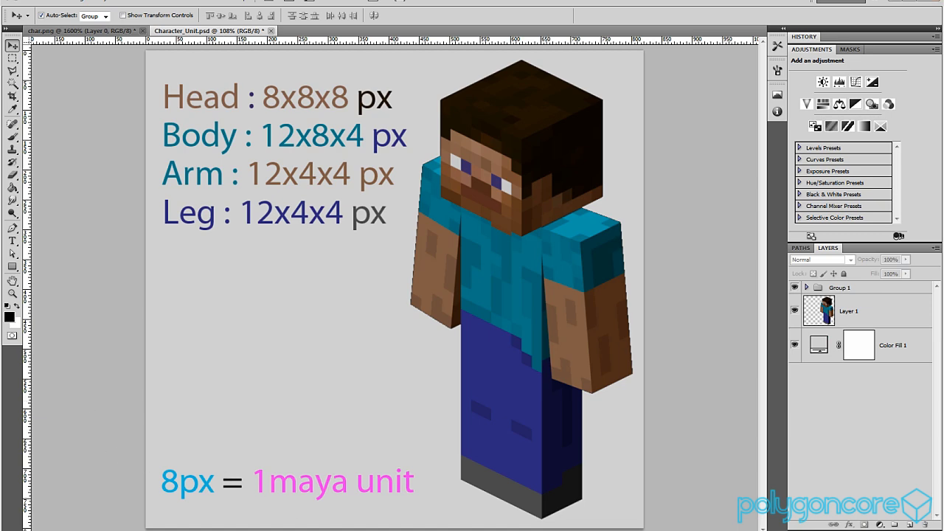
Step: Switch from the Photoshop size reference to Maya and draw a polygon cube near the grid's centre
key(alt+Tab)
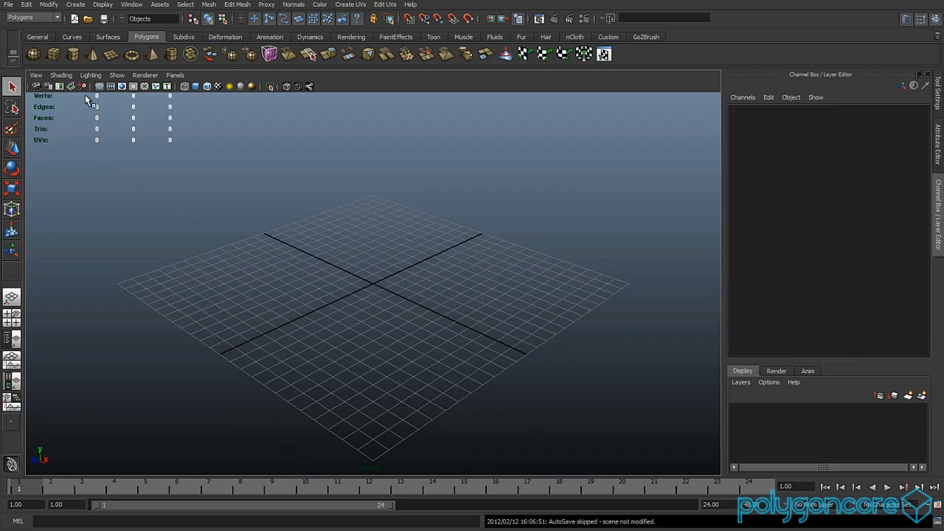
click(54, 53)
mouse_move(322, 263)
alt+right_down()
mouse_move(377, 369)
mouse_move(377, 403)
mouse_move(395, 394)
alt+right_up()
scroll(384, 333, up, 3)
mouse_move(341, 253)
mouse_down()
mouse_move(359, 293)
mouse_move(409, 348)
mouse_move(384, 399)
mouse_up()
drag(385, 274, 384, 179)
alt+drag(376, 257, 398, 233)
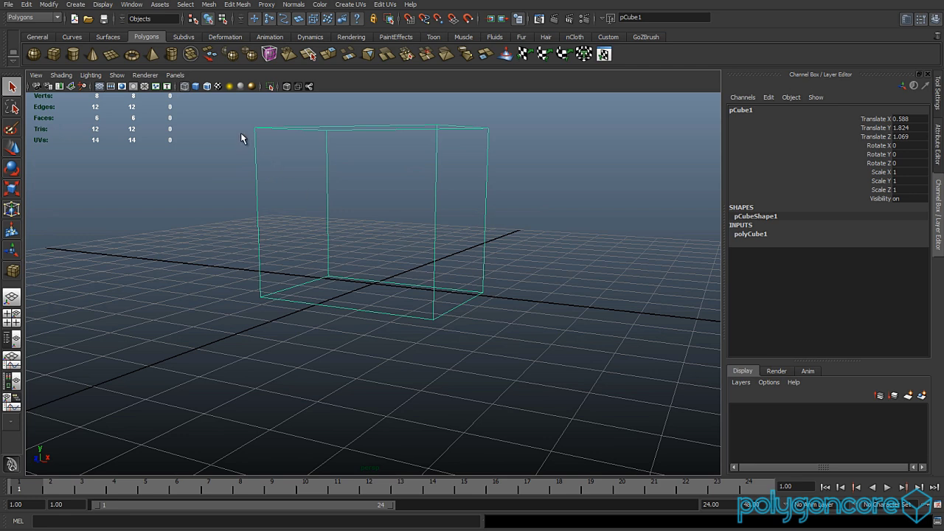
Step: Hide the viewport grid and set the cube's width, height and depth to 1
click(100, 86)
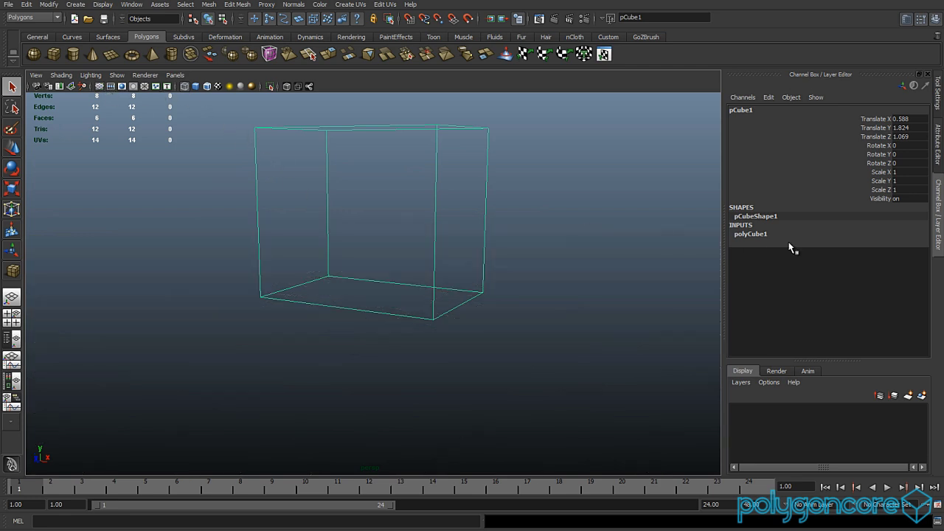
click(761, 236)
drag(912, 242, 912, 261)
key(Return)
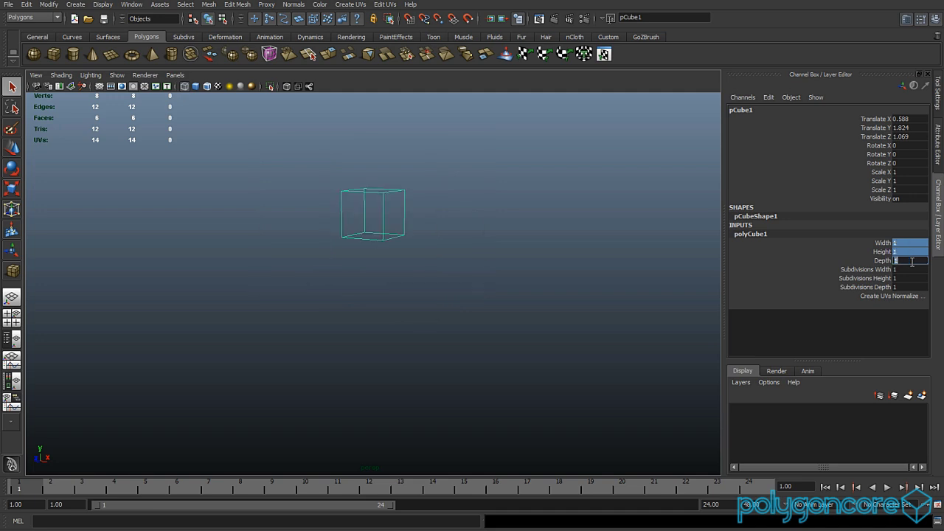
Step: Display the viewport smooth shaded with wireframe edges on the shaded surfaces
click(468, 306)
key(5)
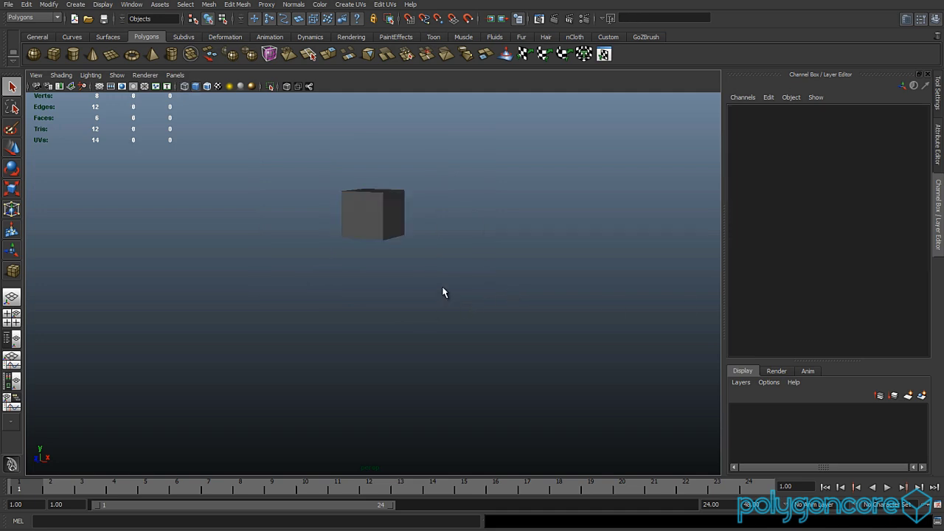
click(207, 86)
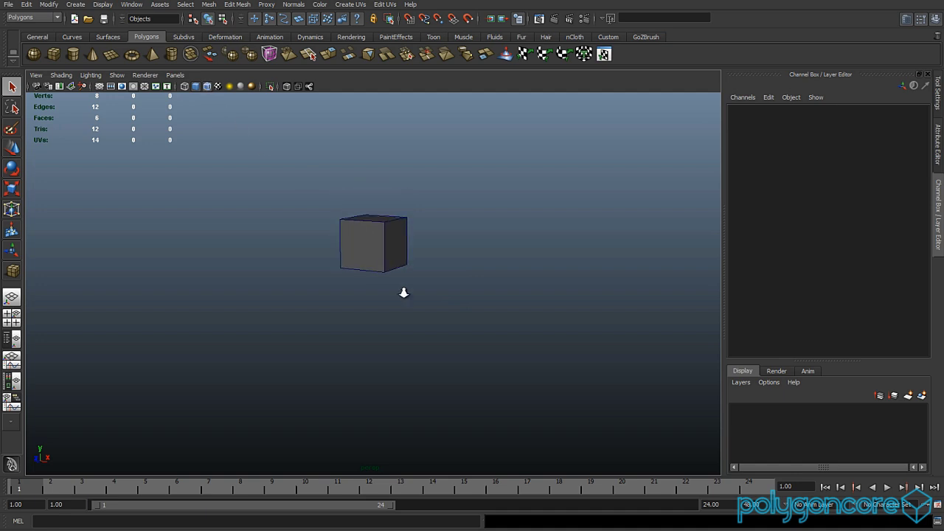
Step: Examine the shaded cube from several sides, including its underside, and frame it in the view
scroll(402, 290, up, 5)
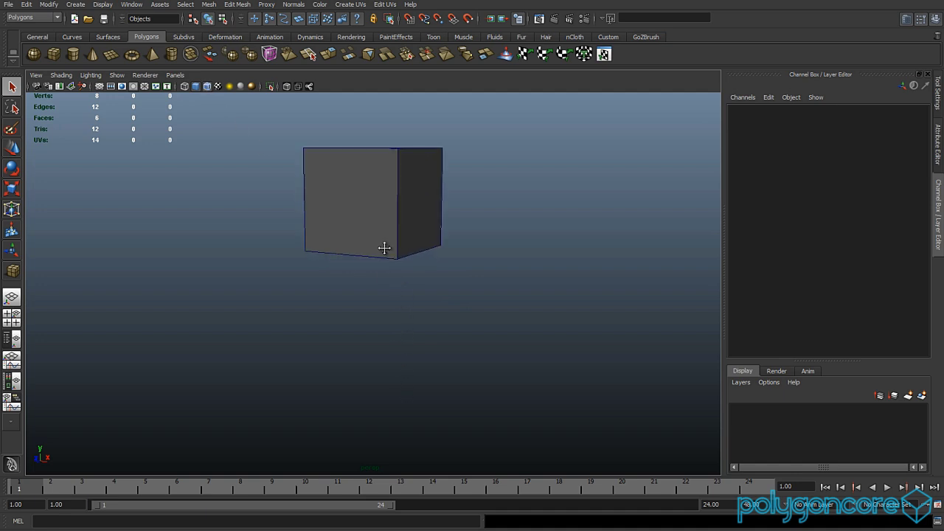
alt+middle_drag(384, 248, 386, 346)
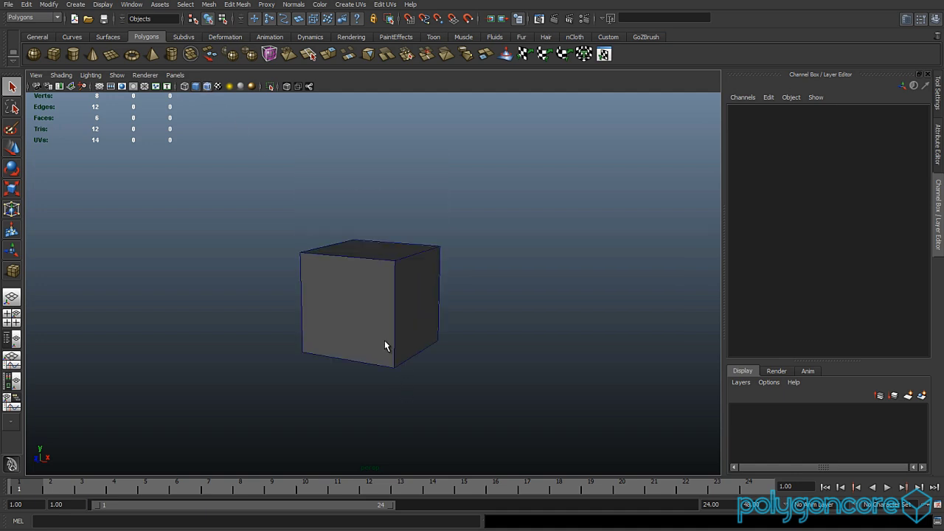
scroll(385, 345, up, 3)
alt+drag(385, 346, 369, 294)
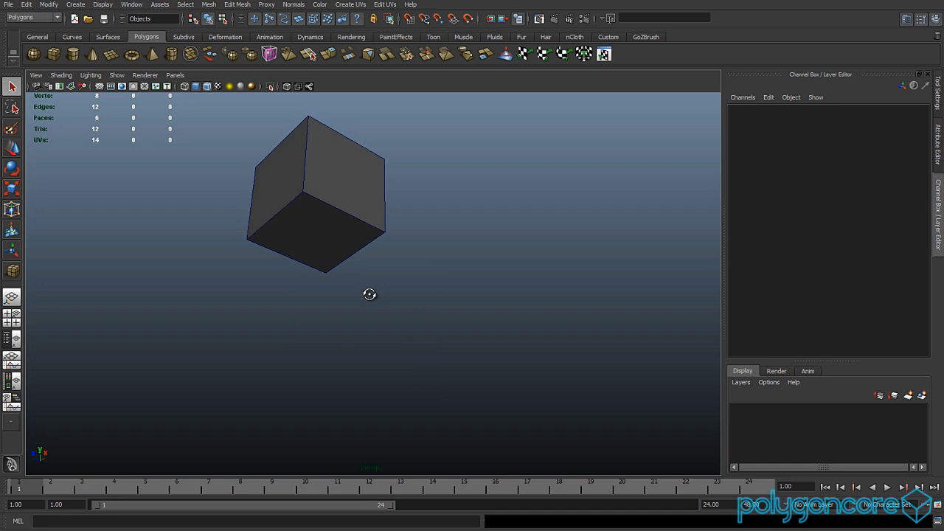
click(352, 200)
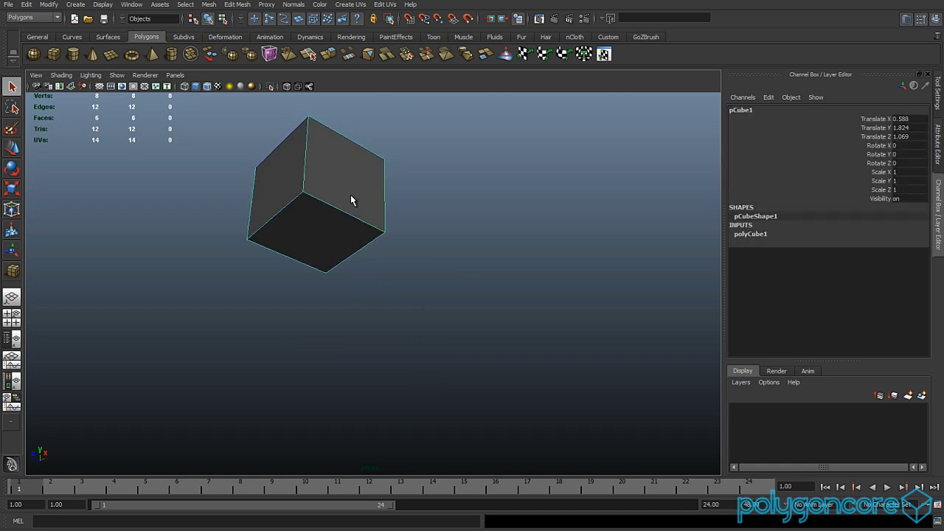
key(f)
click(521, 296)
alt+drag(522, 290, 519, 338)
scroll(503, 229, down, 3)
alt+drag(466, 296, 464, 261)
Step: Draw a second polygon box beside the first cube, about 2.16 wide, 2.58 high and 0.68 deep
scroll(450, 309, down, 2)
alt+drag(452, 316, 462, 274)
click(53, 54)
alt+drag(268, 266, 299, 200)
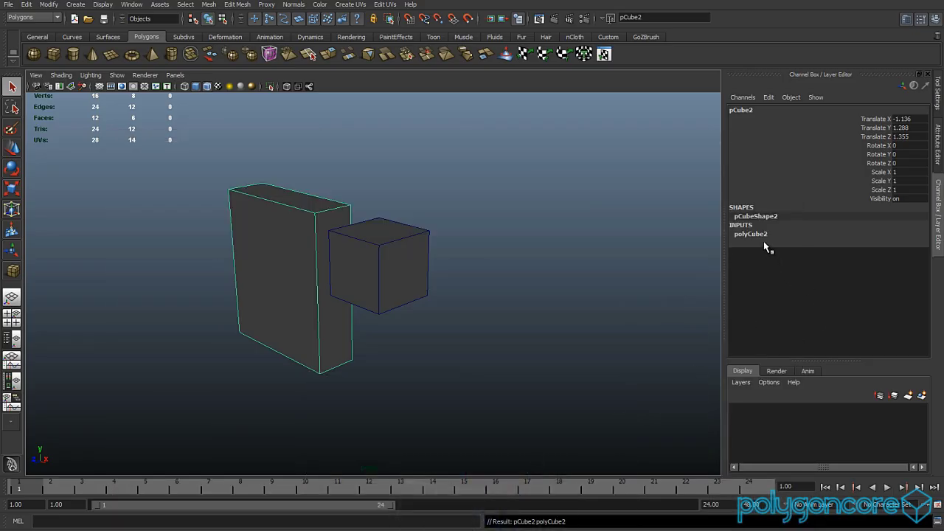
Step: Set the second box's width to 1, height to 1.5 and depth to 0.5 for the body
click(763, 240)
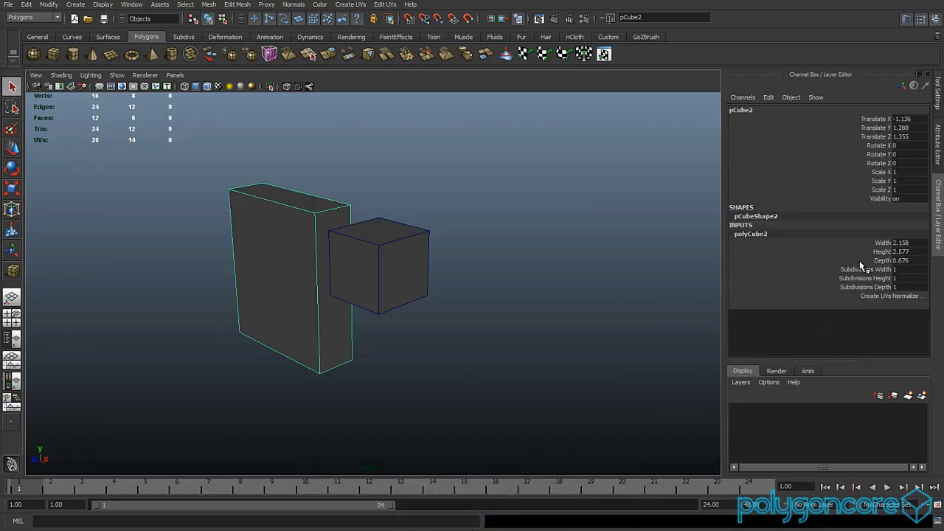
click(884, 243)
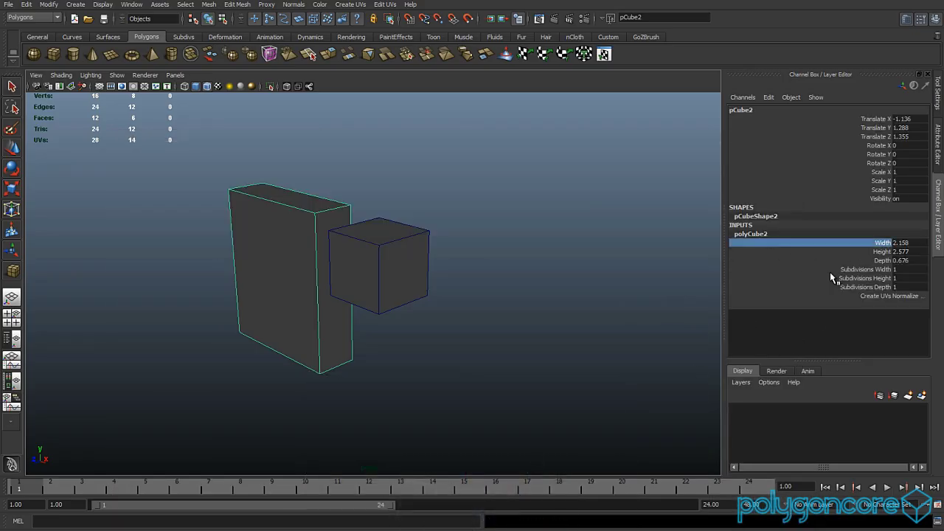
double_click(906, 242)
key(Return)
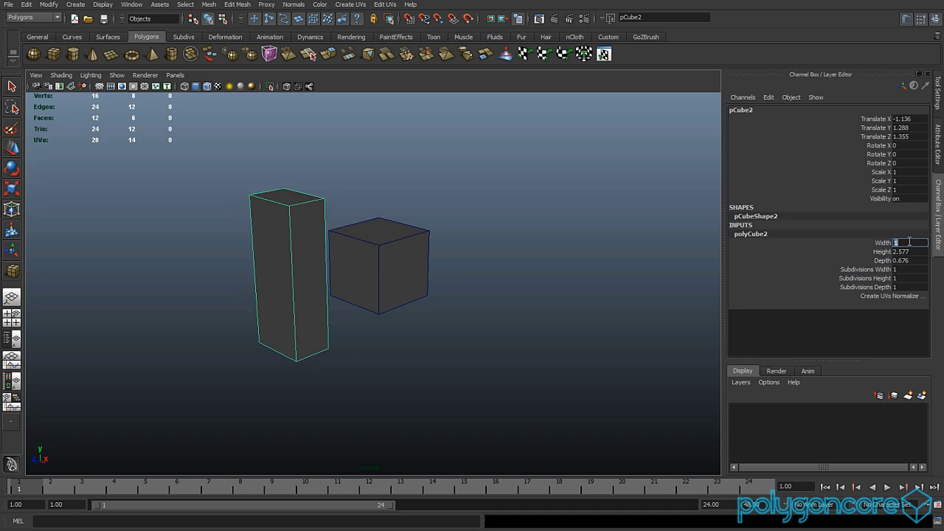
alt+drag(556, 341, 607, 325)
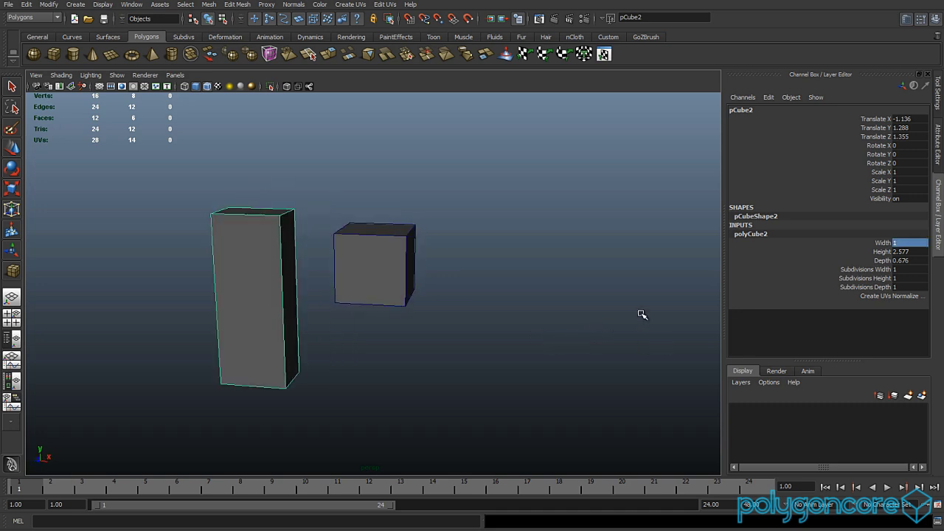
double_click(901, 251)
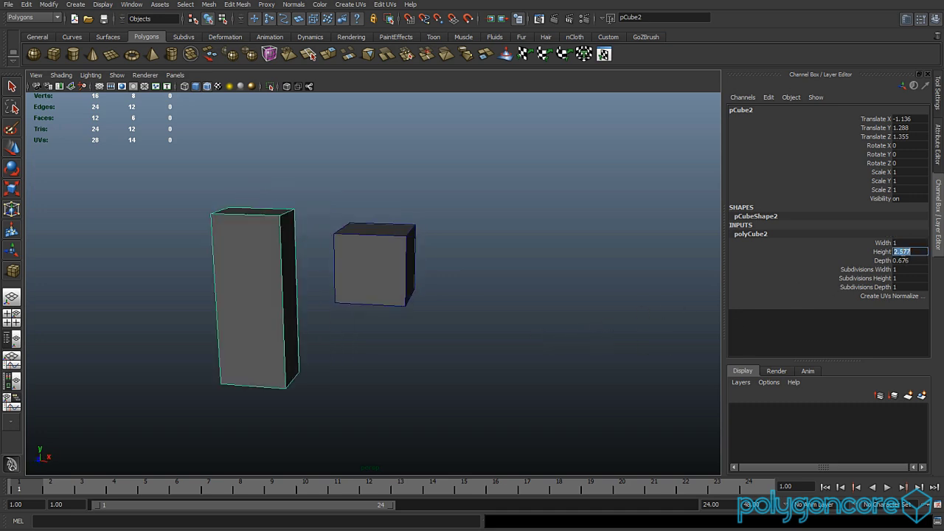
key(Return)
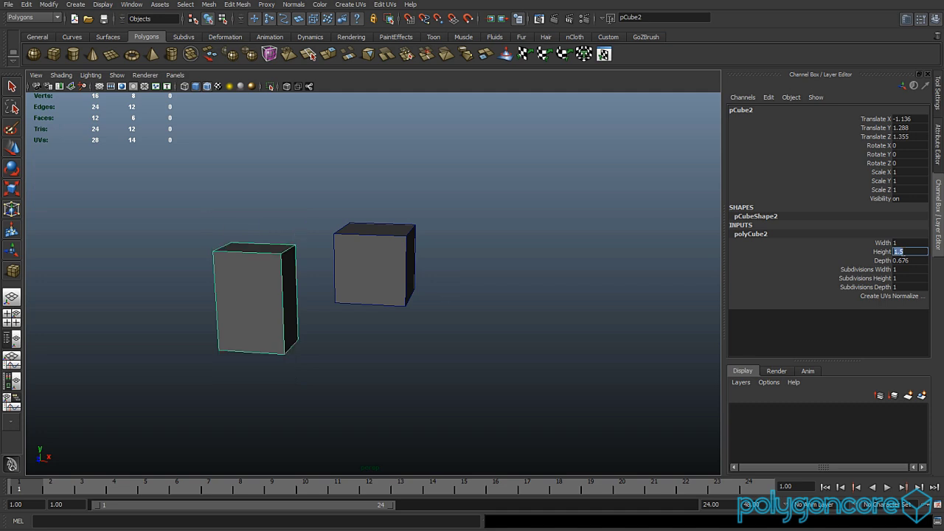
double_click(907, 261)
key(Return)
Step: Set the body box's X, Y and Z translation to 0
alt+drag(463, 343, 381, 352)
drag(913, 119, 906, 138)
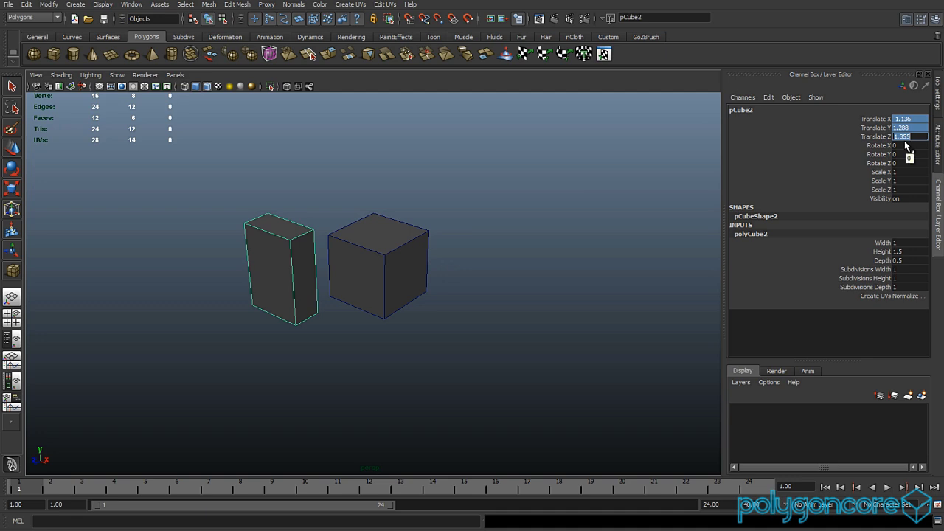
text(0)
key(Return)
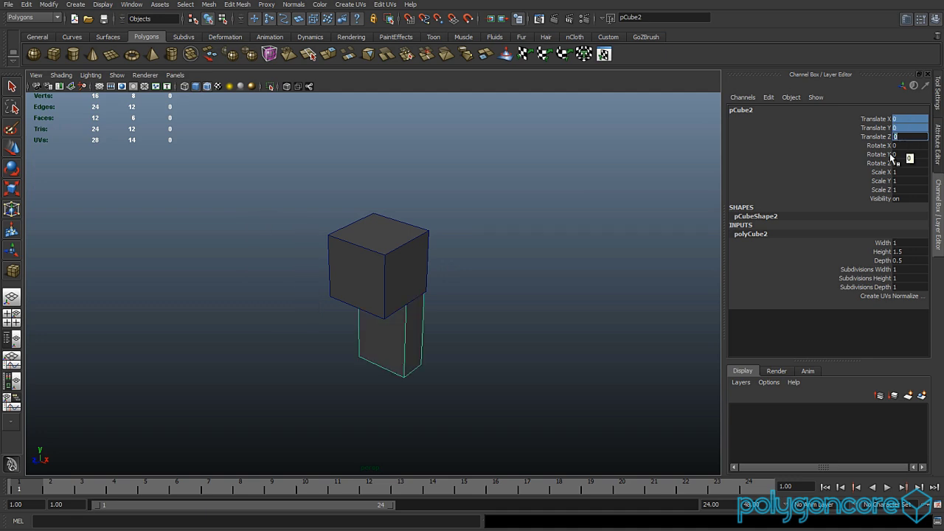
Step: Set the head cube's X, Y and Z translation to 0
alt+drag(480, 320, 398, 300)
click(403, 294)
drag(905, 119, 906, 140)
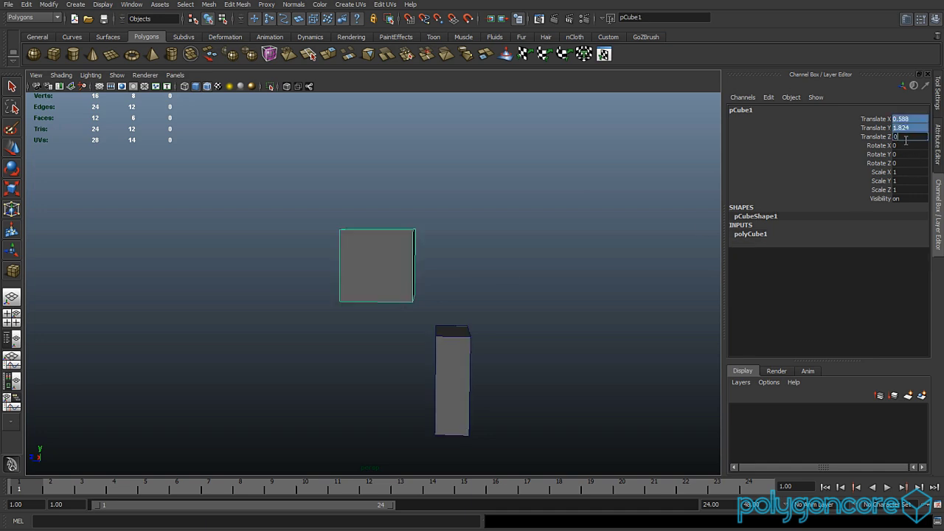
key(Return)
alt+drag(475, 346, 487, 349)
alt+middle_drag(486, 349, 489, 301)
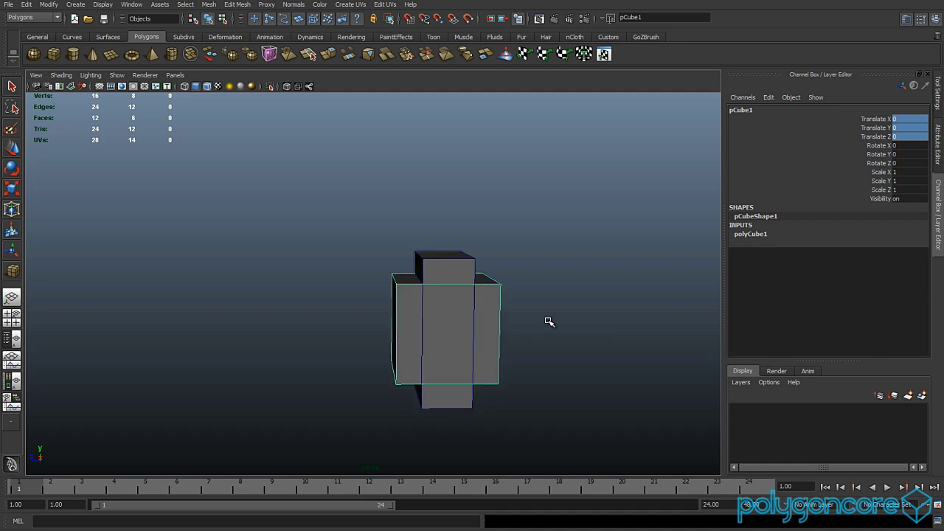
Step: Move the body box straight down from the centre of the head cube with the Move tool
key(f)
click(549, 321)
scroll(489, 329, down, 5)
scroll(417, 312, up, 3)
alt+drag(385, 332, 415, 315)
scroll(399, 313, down, 3)
click(398, 273)
key(w)
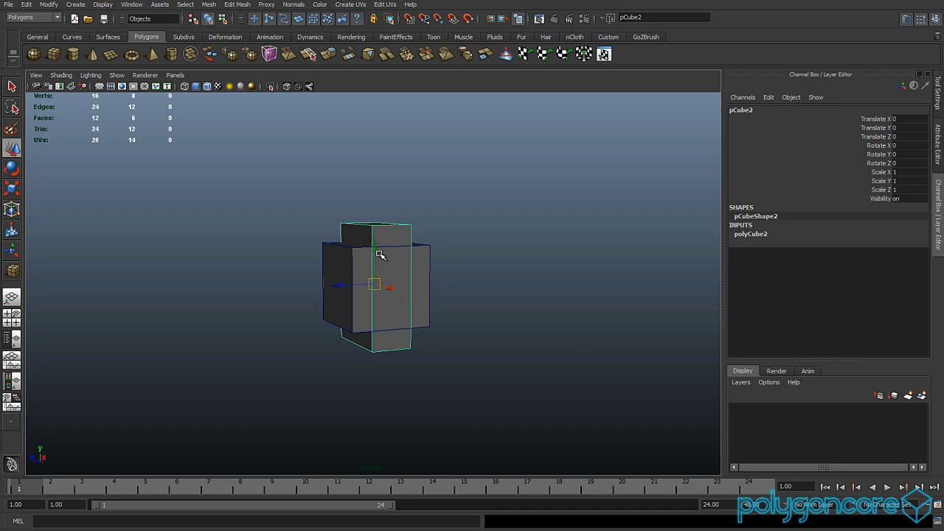
drag(371, 247, 383, 344)
Step: Align the body's top with the head's underside at Translate Y -1.25, and deselect it
alt+middle_drag(403, 339, 416, 310)
scroll(422, 294, up, 4)
alt+drag(412, 322, 383, 333)
scroll(384, 334, up, 2)
alt+middle_drag(383, 334, 407, 276)
scroll(406, 276, up, 4)
alt+drag(407, 275, 400, 303)
alt+middle_drag(418, 328, 404, 272)
drag(429, 343, 431, 340)
alt+drag(426, 315, 520, 321)
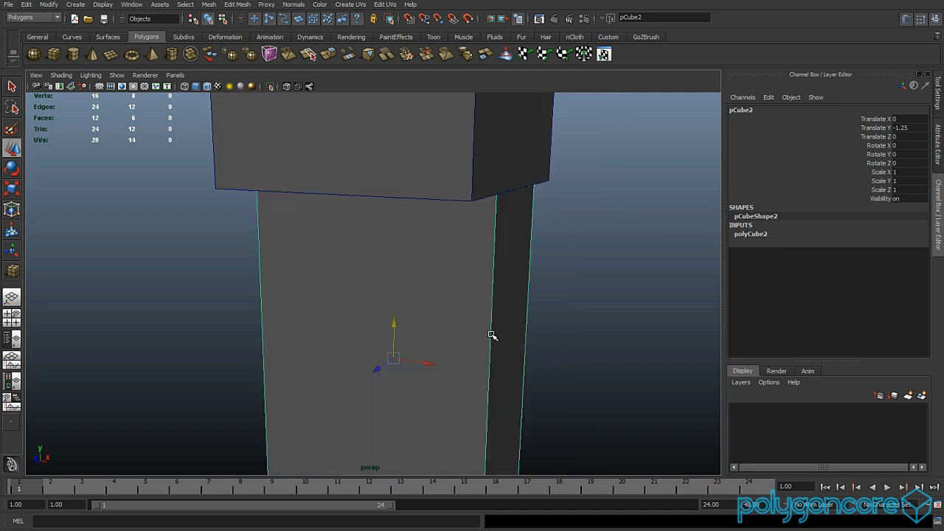
alt+right_drag(492, 335, 440, 341)
alt+drag(440, 342, 400, 337)
click(475, 339)
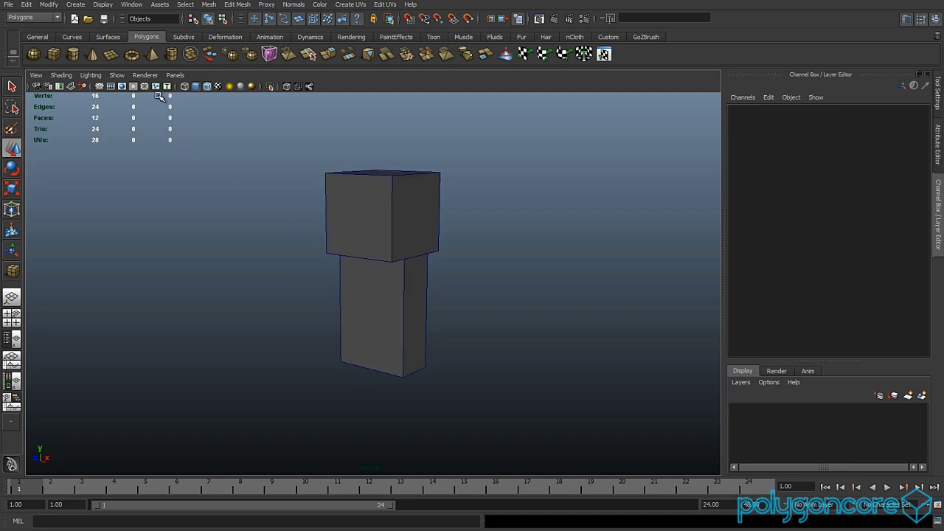
Step: Draw a third polygon box beside the character for the arm, about 0.59 wide and 0.55 deep
click(53, 54)
scroll(249, 288, down, 3)
alt+drag(249, 288, 255, 203)
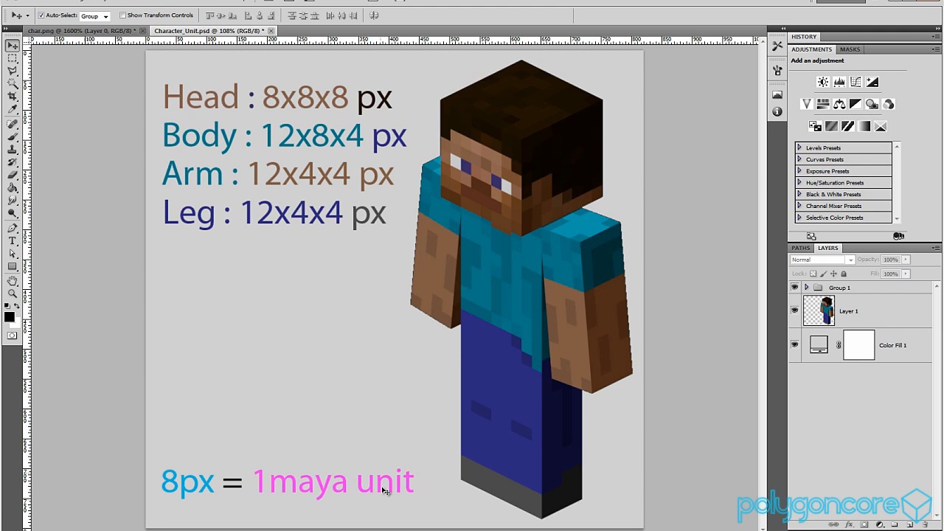
Step: Return from the Photoshop size reference to Maya and set the arm box's height to 1.5, width to 0.5 and depth to 0.5
click(454, 527)
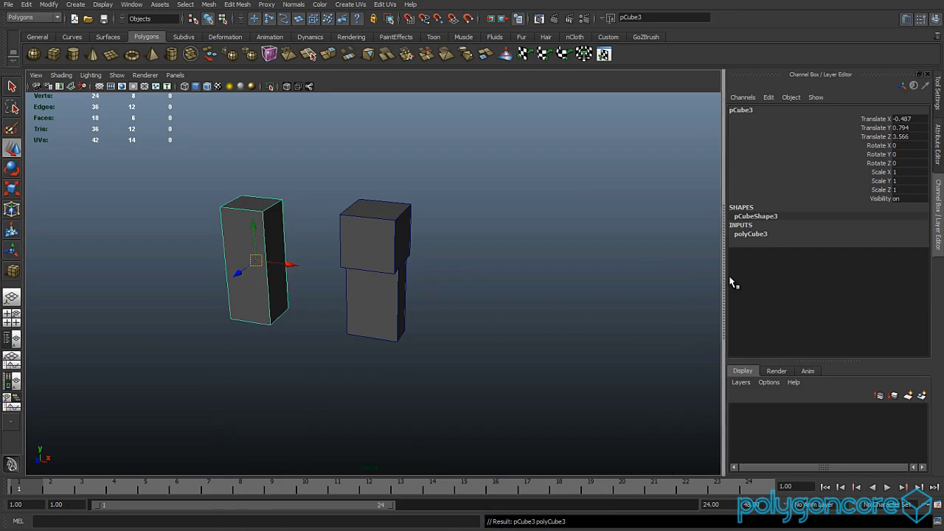
click(751, 235)
click(902, 251)
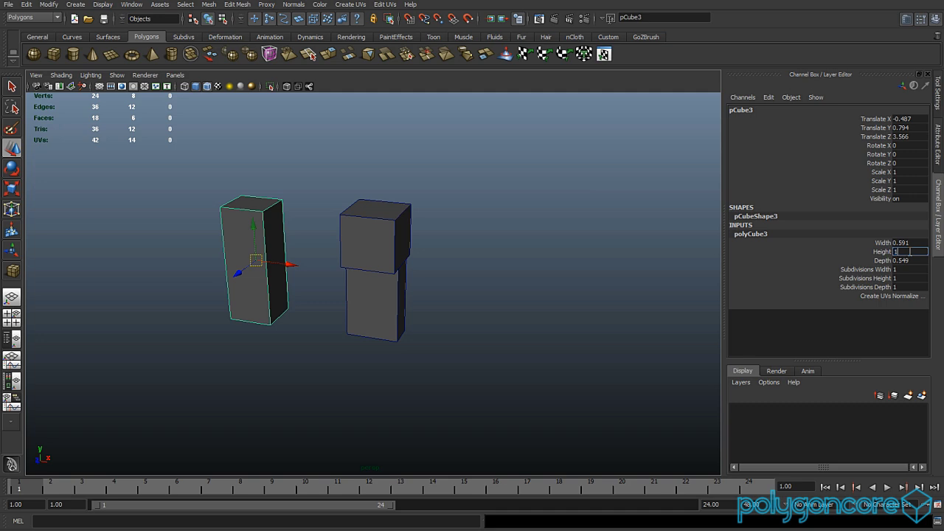
key(Return)
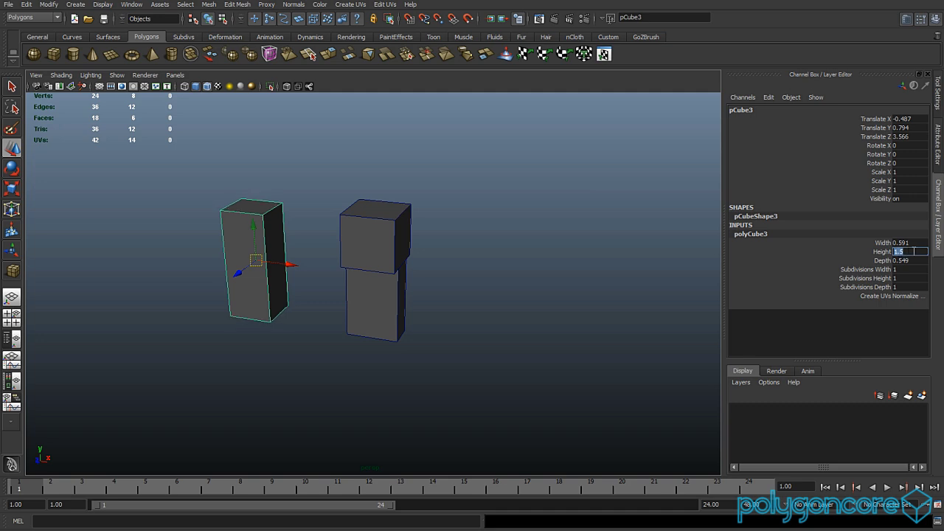
click(909, 243)
text(0.5)
key(Return)
click(907, 262)
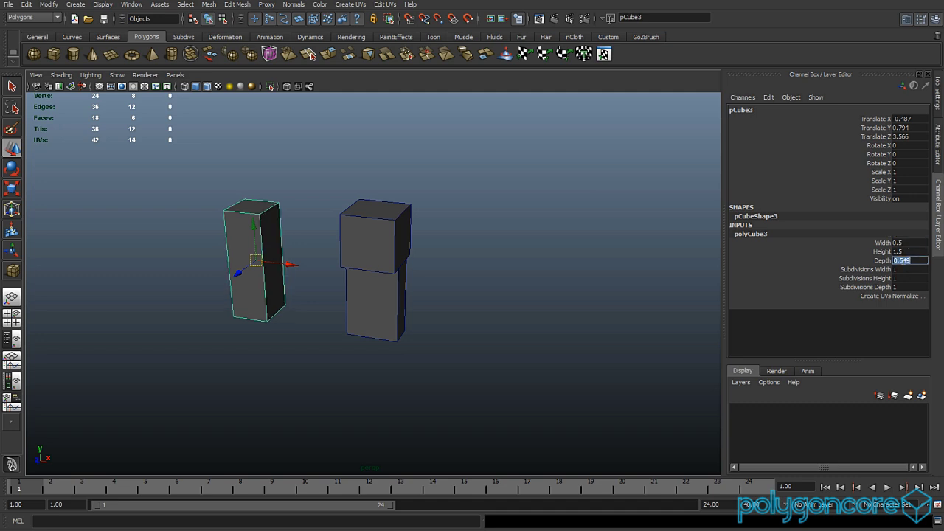
key(Return)
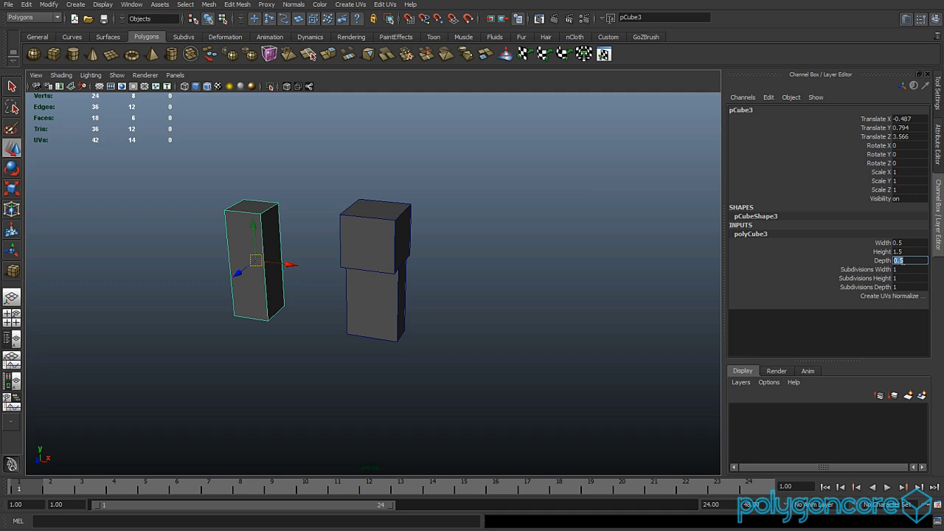
Step: Set the arm box's X, Y and Z translation to 0
alt+drag(429, 295, 430, 308)
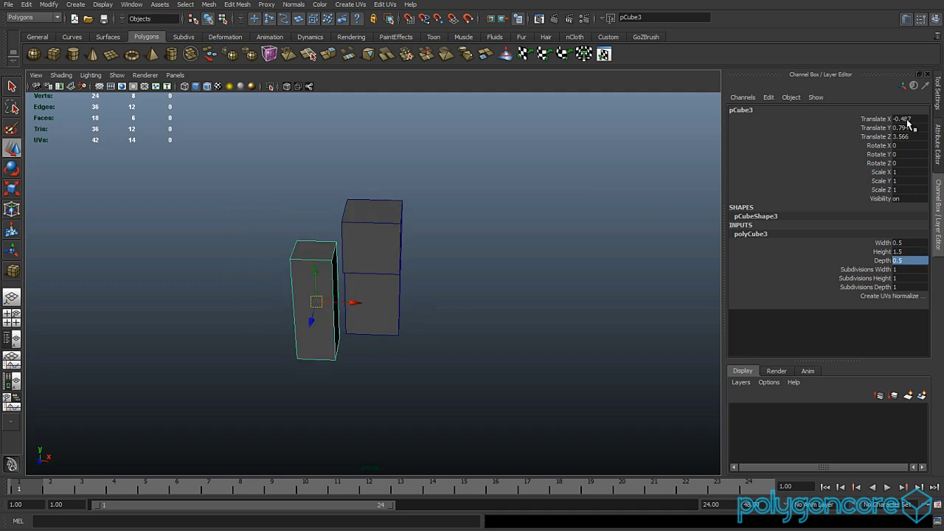
drag(908, 123, 908, 137)
text(0)
key(Return)
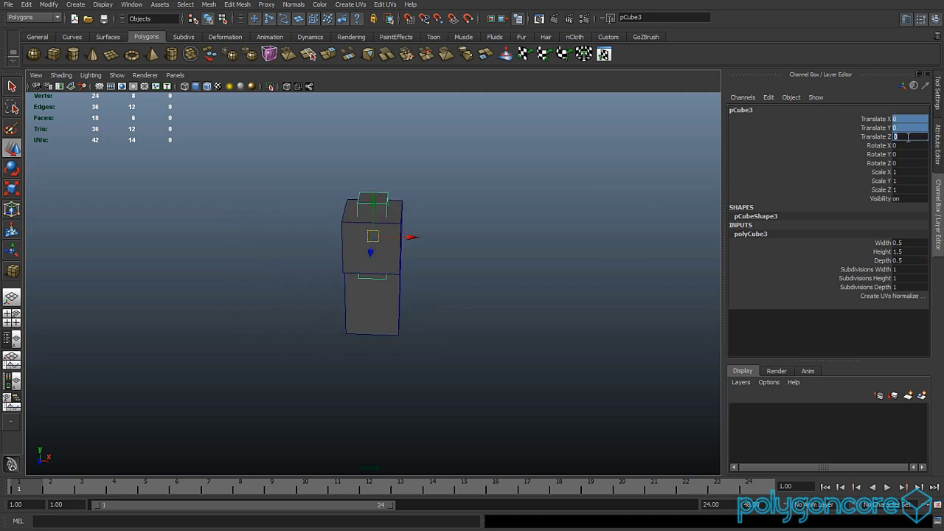
Step: Move the arm box down to the body's height by setting its Translate Y to -1.25
scroll(493, 269, up, 5)
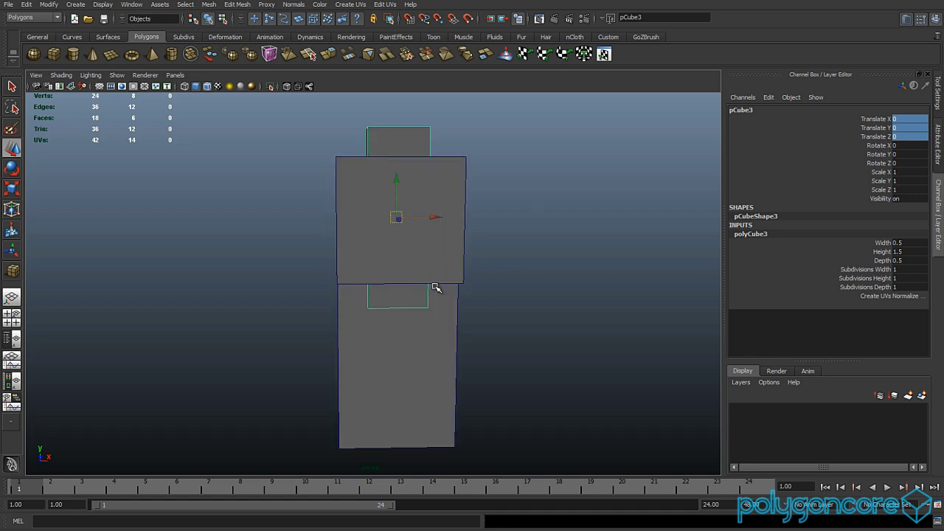
drag(396, 182, 396, 204)
click(907, 127)
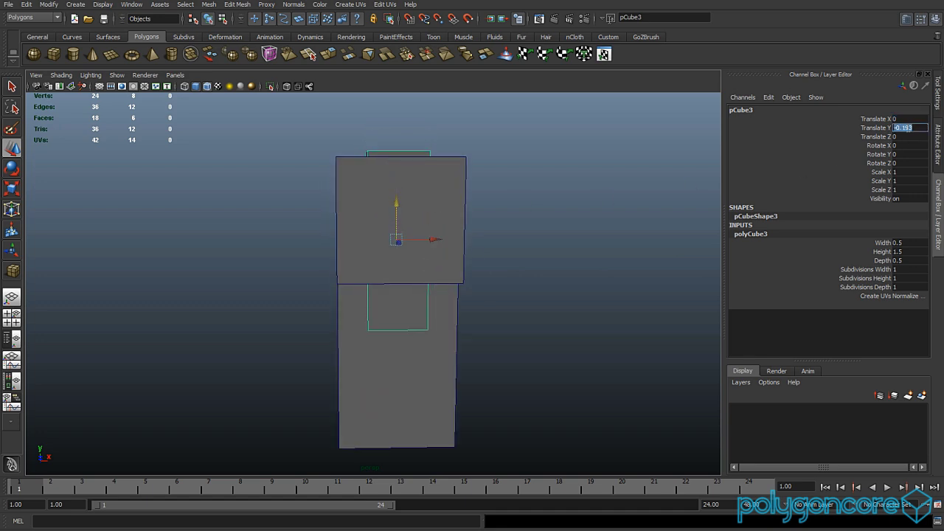
key(Return)
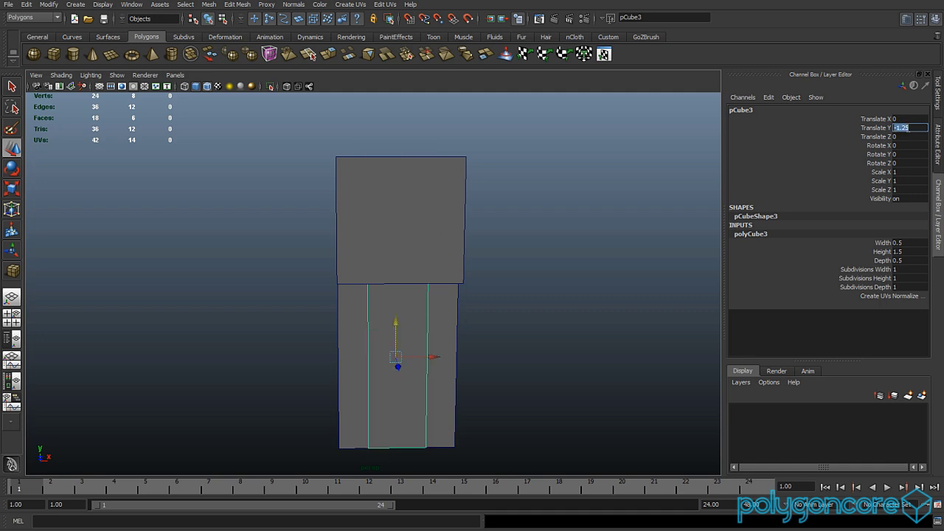
Step: Slide the arm box out to the side of the body, to about -0.77 in X
scroll(503, 329, down, 2)
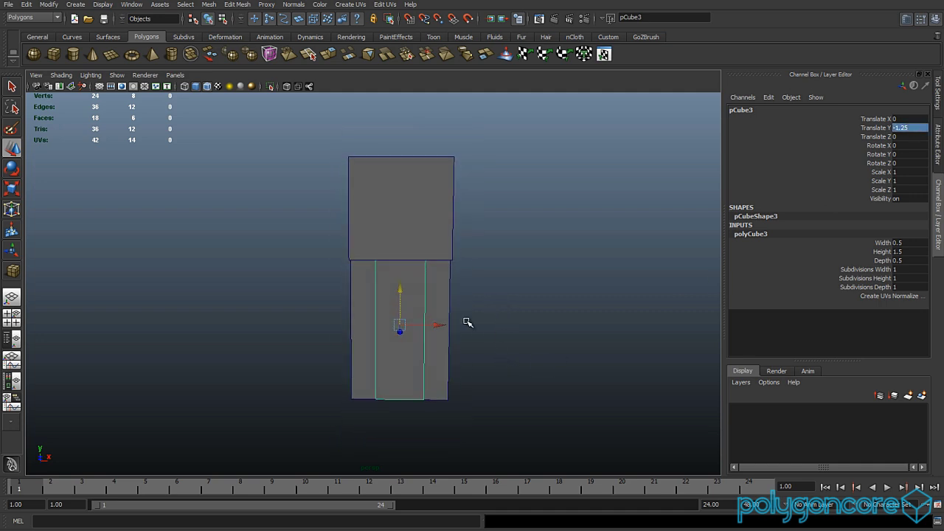
drag(439, 328, 451, 372)
scroll(367, 325, up, 5)
Step: Snap the arm's pivot to its upper inner corner and snap the arm against the body's matching upper corner
key(Insert)
key(v)
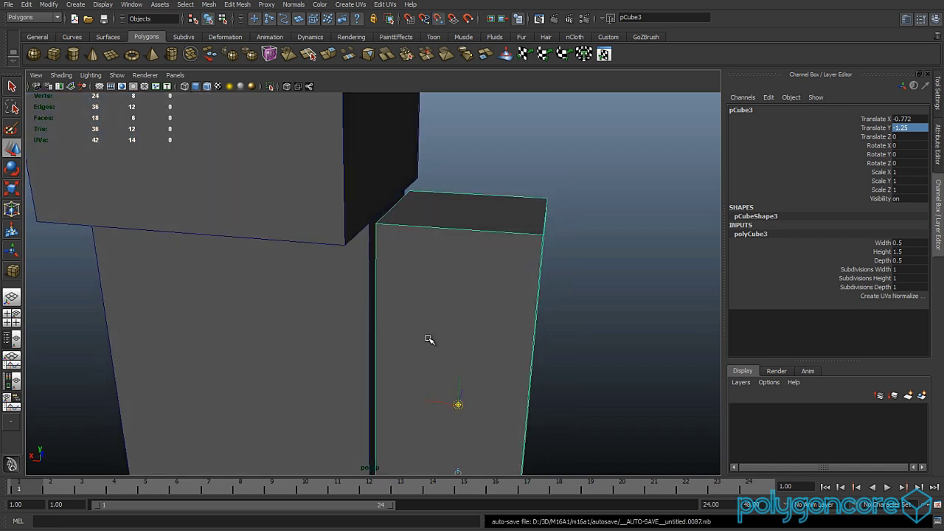
drag(457, 404, 402, 227)
key(Insert)
key(v)
drag(413, 165, 410, 164)
scroll(423, 204, down, 6)
Step: Duplicate the arm and move the copy to the opposite side of the body, to about 0.75 in X
alt+drag(467, 268, 392, 272)
key(ctrl+d)
drag(377, 235, 529, 280)
click(558, 240)
click(526, 241)
drag(560, 239, 353, 263)
Step: Snap the second arm's pivot to its upper inner corner, align the arm with the body's upper corner, and deselect it
scroll(337, 267, up, 3)
alt+middle_drag(337, 268, 437, 298)
scroll(437, 299, up, 3)
alt+drag(437, 298, 411, 295)
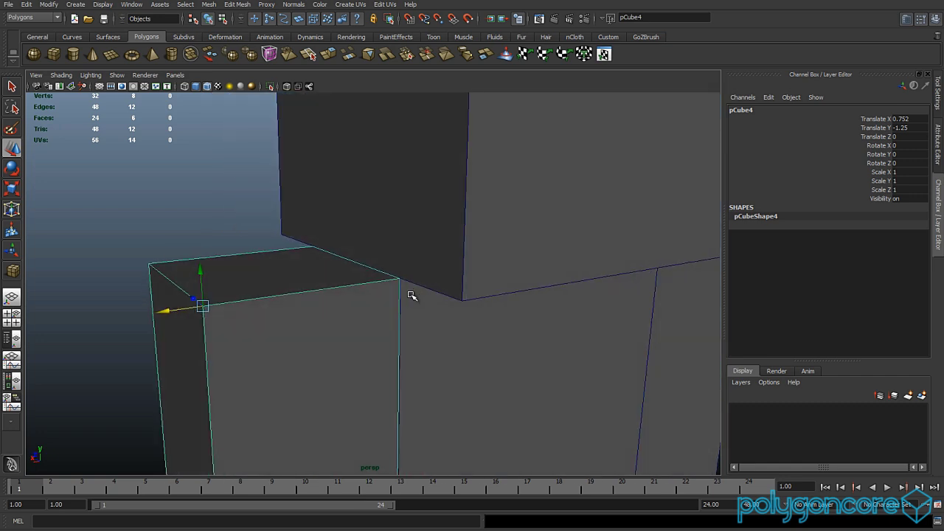
key(Insert)
drag(205, 305, 337, 307)
drag(427, 231, 431, 233)
alt+right_drag(403, 265, 366, 307)
alt+drag(366, 308, 472, 312)
alt+right_drag(472, 312, 486, 299)
click(515, 296)
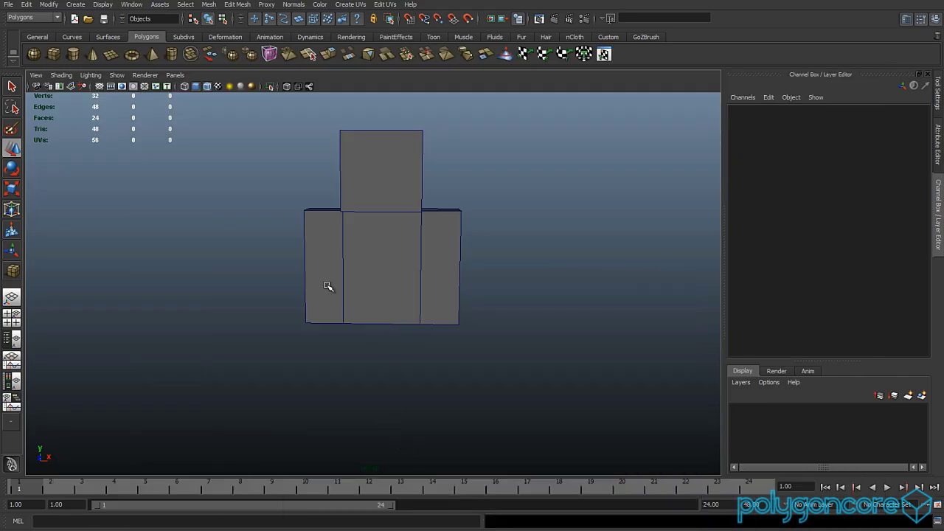
Step: Duplicate the arm at negative X and move the copy below the body as a leg, to about -2.91 in Y
click(329, 286)
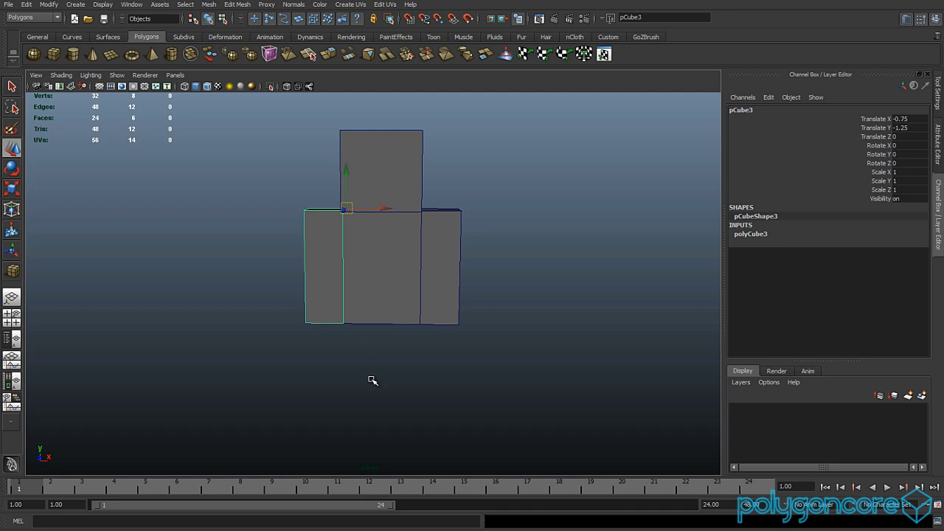
alt+middle_drag(371, 381, 371, 333)
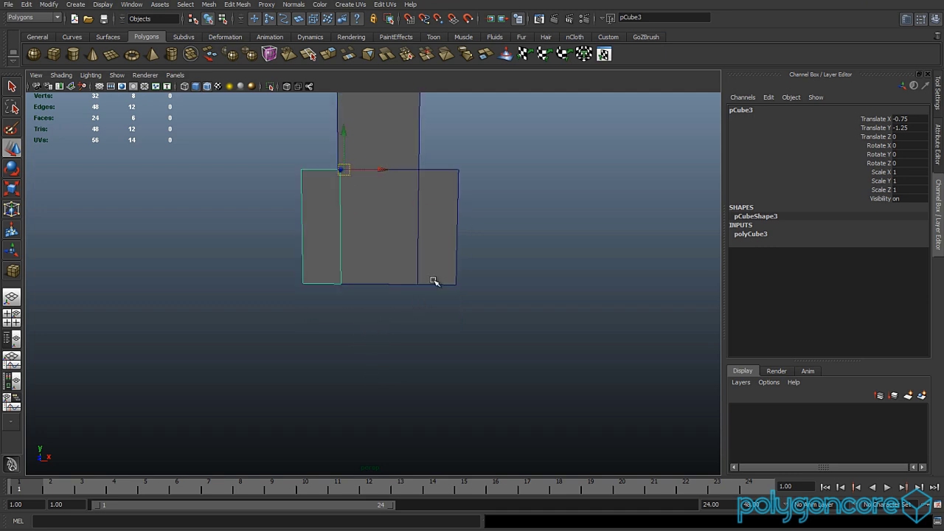
key(ctrl+d)
drag(344, 140, 344, 257)
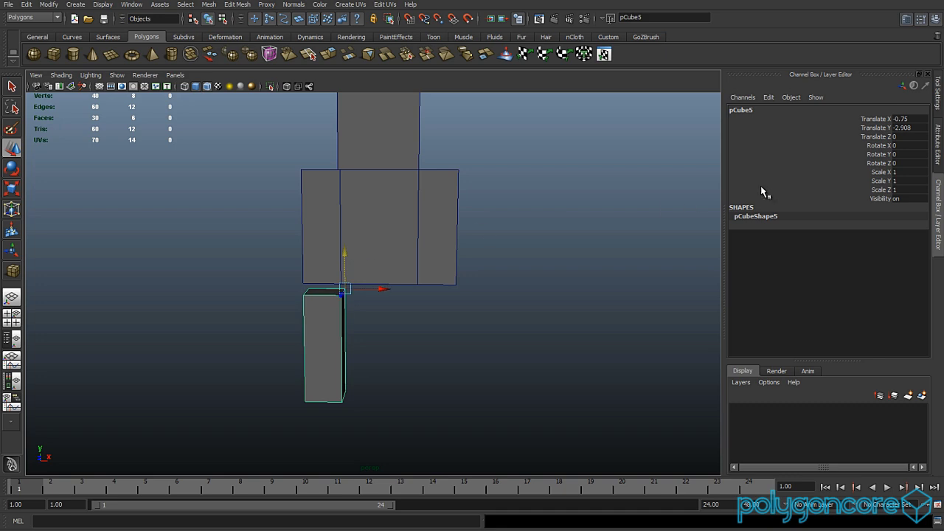
Step: Center the leg box's pivot and set its X and Y translation to 0
click(38, 37)
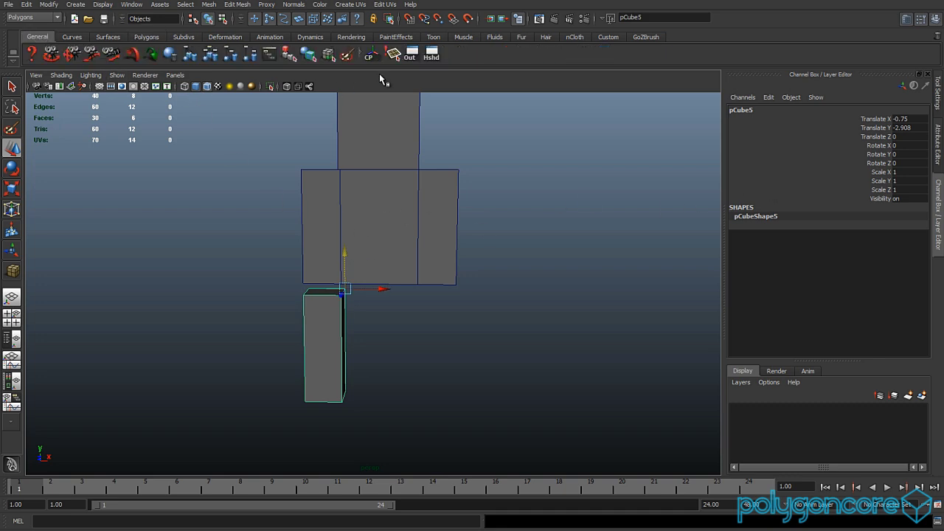
click(369, 54)
drag(901, 119, 906, 126)
key(Return)
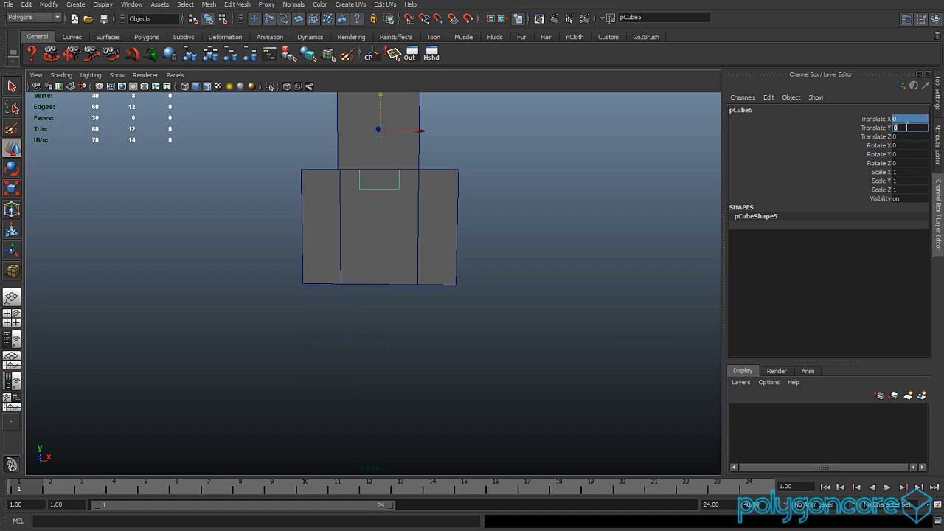
Step: Move the leg box beneath the body to about -0.25 in X, -2.75 in Y and 0.29 in Z
drag(377, 102, 376, 306)
scroll(384, 309, up, 5)
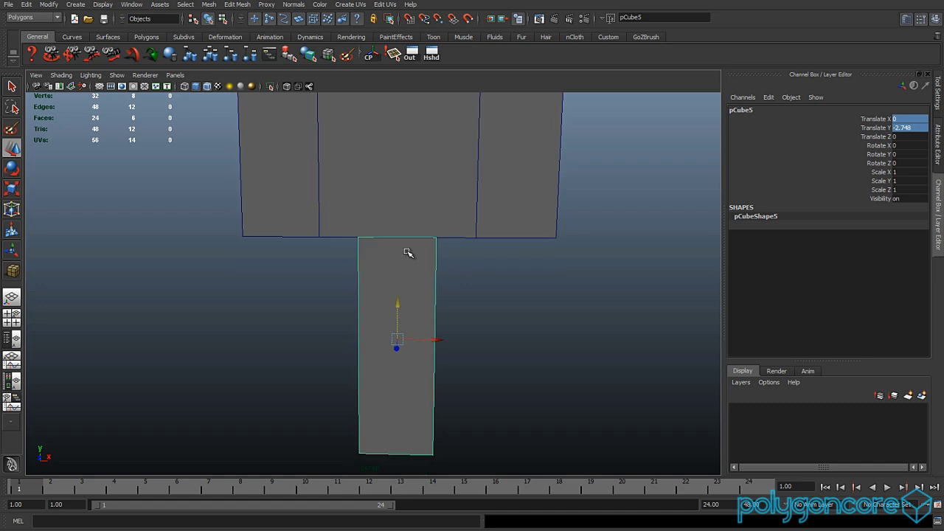
drag(448, 359, 385, 327)
scroll(374, 335, up, 3)
drag(344, 371, 380, 392)
Step: Snap the leg's pivot to its upper outer front corner and snap the leg to the body's lower corner
key(Insert)
key(v)
middle_click(291, 183)
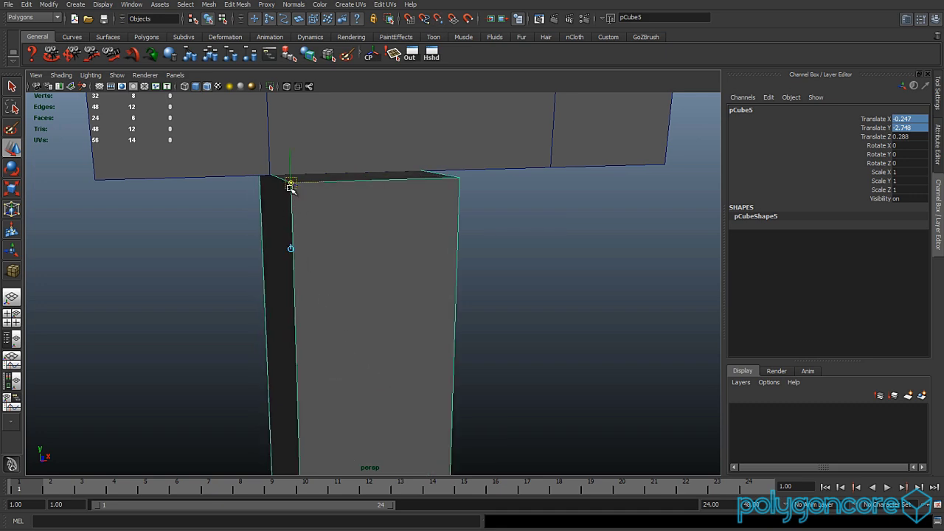
key(Insert)
key(v)
drag(293, 185, 275, 179)
scroll(312, 208, down, 3)
alt+drag(369, 247, 345, 240)
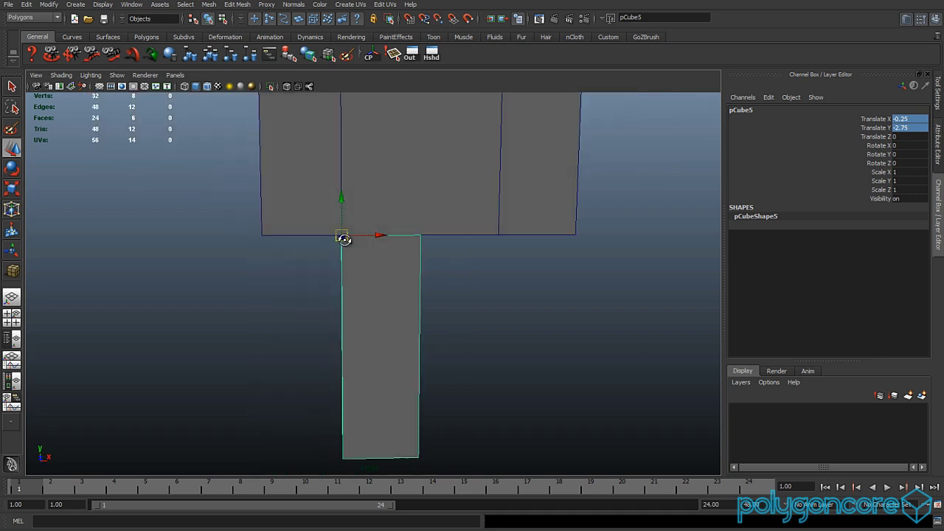
alt+drag(400, 255, 369, 258)
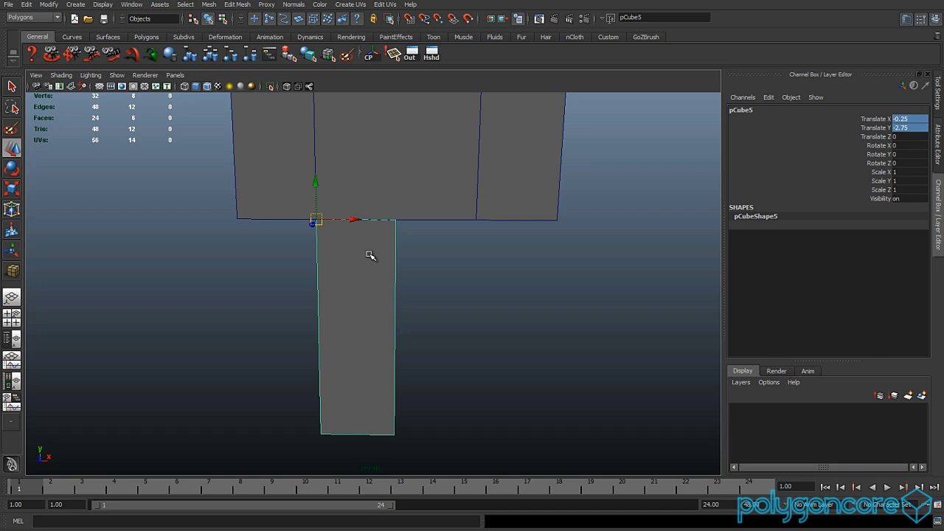
Step: Duplicate the leg and move the copy toward the other side, to about 0.27 in X and 0.93 in Z
key(ctrl+d)
drag(357, 221, 331, 265)
Step: Snap the second leg's pivot to its upper outer front corner, snap the leg to the body's other lower corner, and deselect it
key(Insert)
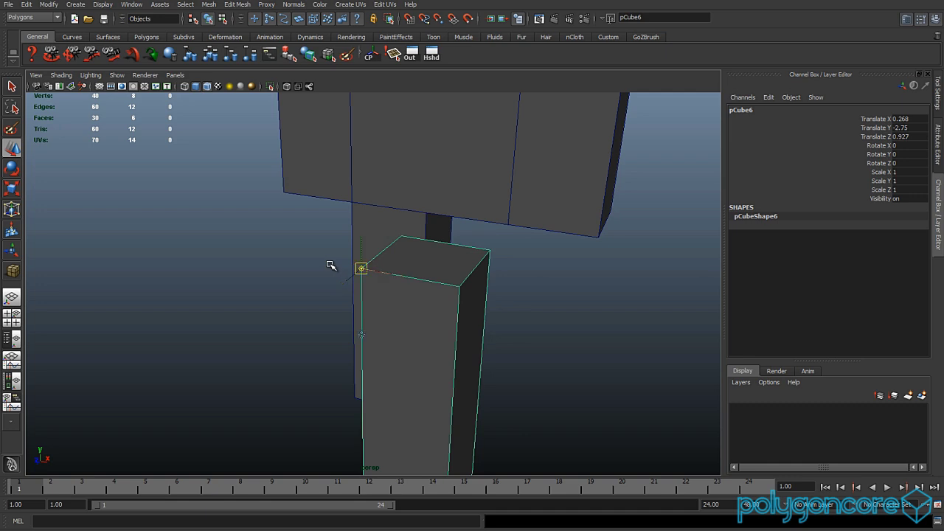
key(v)
drag(374, 272, 438, 282)
key(Insert)
drag(458, 287, 488, 258)
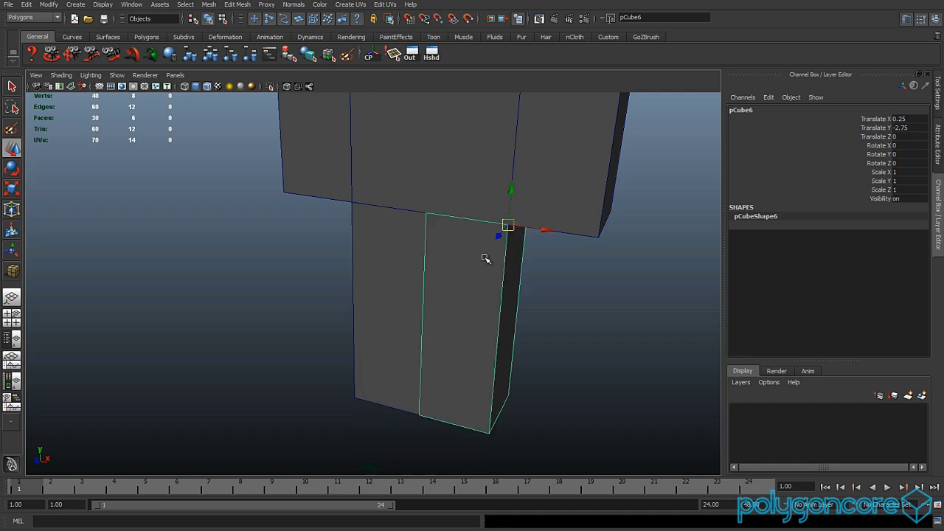
scroll(490, 263, down, 3)
scroll(495, 265, down, 2)
alt+middle_drag(497, 264, 493, 308)
scroll(493, 308, up, 3)
alt+drag(492, 309, 437, 307)
click(504, 287)
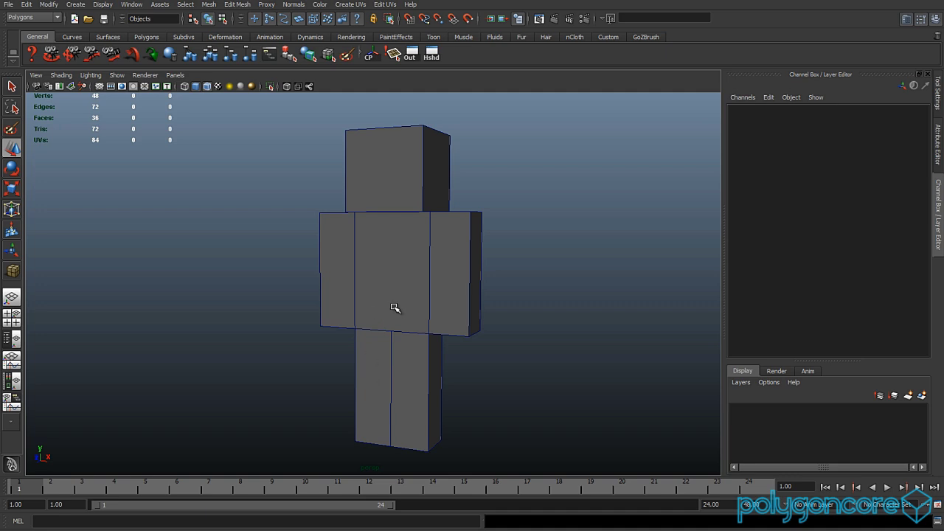
Step: Show the Hypershade beside the perspective view and create a Lambert material
scroll(391, 304, down, 2)
drag(512, 120, 294, 429)
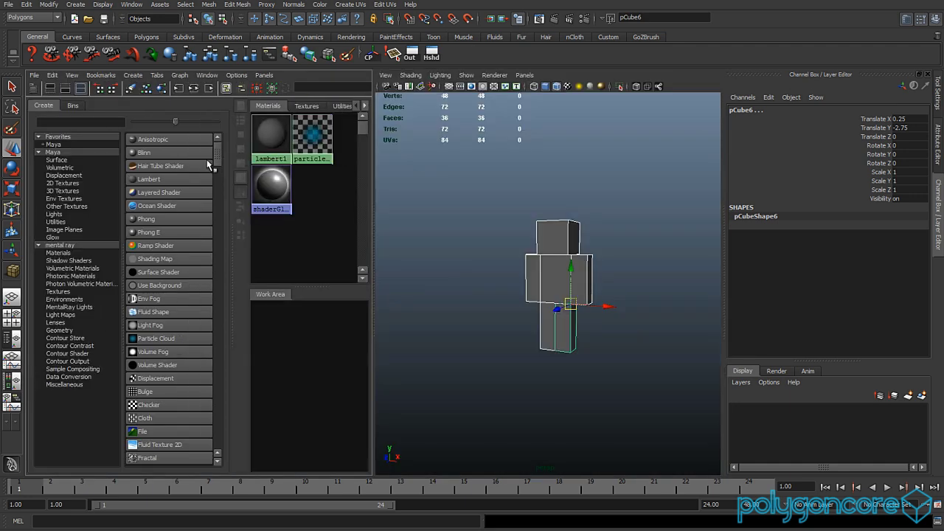
click(150, 181)
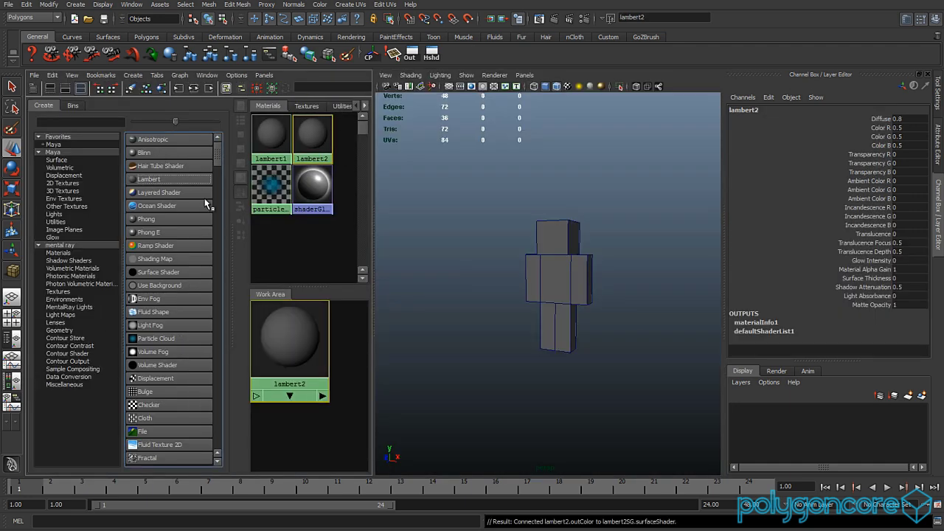
Step: Select all the character's boxes and assign the lambert2 material to them
drag(613, 200, 459, 381)
right_click(311, 137)
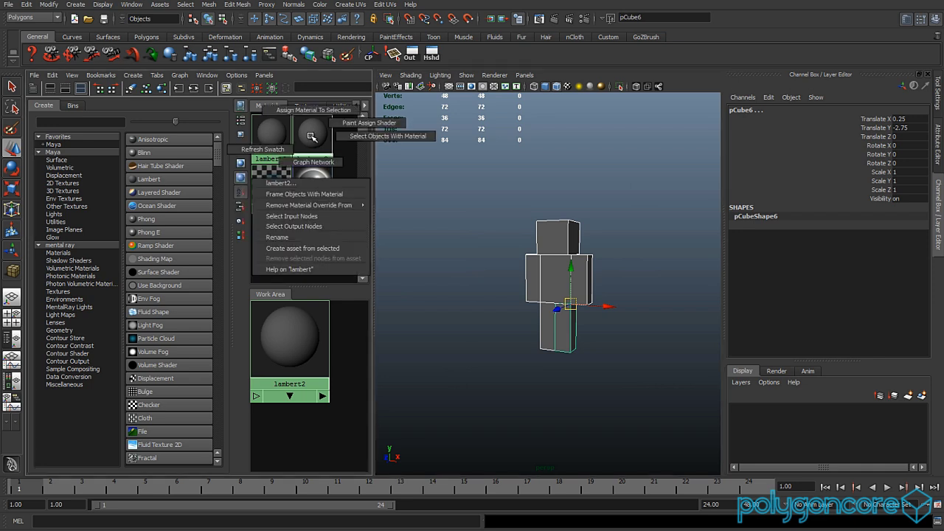
right_drag(309, 129, 310, 113)
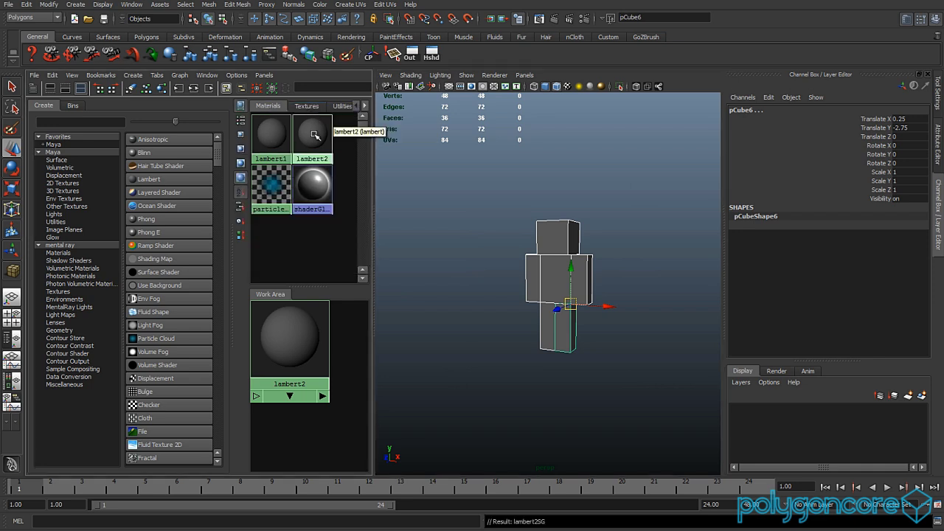
Step: Open lambert2's attributes and frame the whole character in the perspective view
double_click(313, 134)
double_click(314, 138)
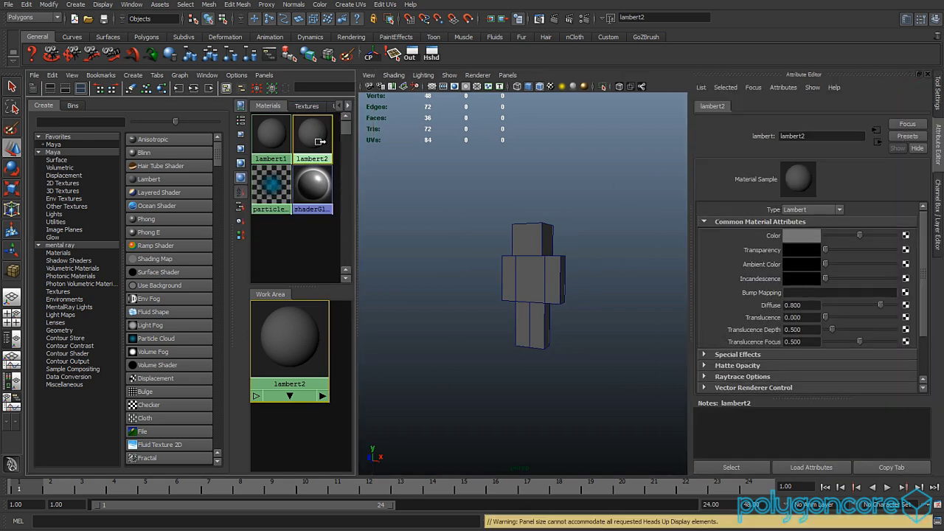
alt+drag(461, 281, 447, 322)
scroll(483, 320, up, 5)
scroll(512, 316, down, 2)
mouse_move(511, 316)
alt+mouse_down()
mouse_move(501, 320)
mouse_move(511, 318)
alt+mouse_up()
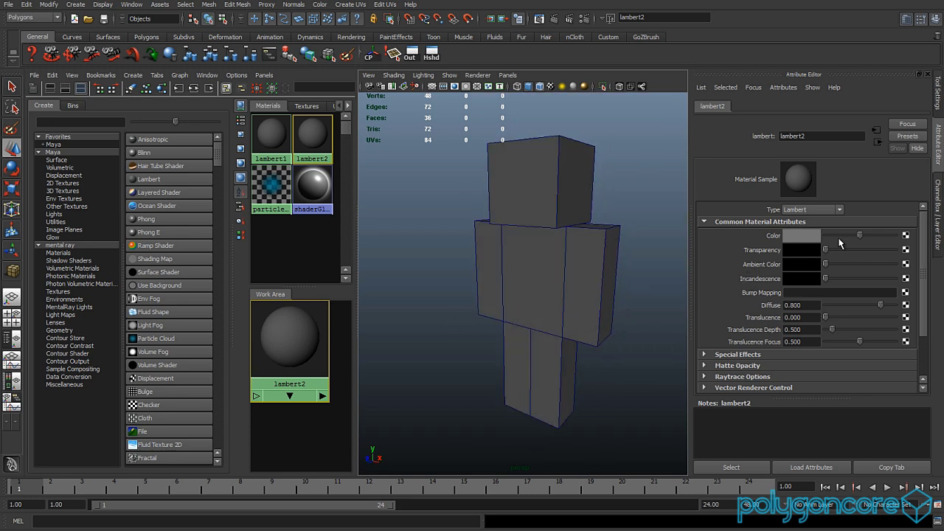
Step: Switch to Windows Explorer and open the bin folder inside AppData\Roaming\.minecraft in the user folder
key(super)
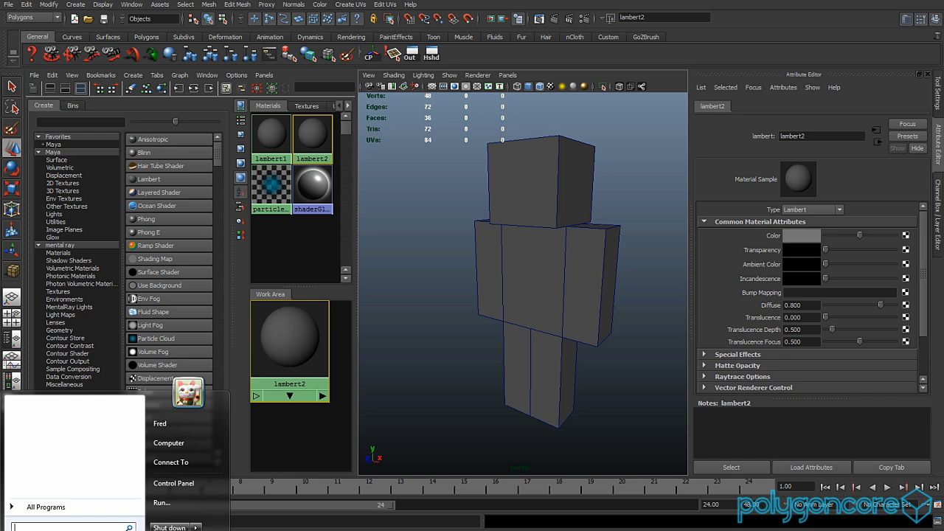
click(164, 429)
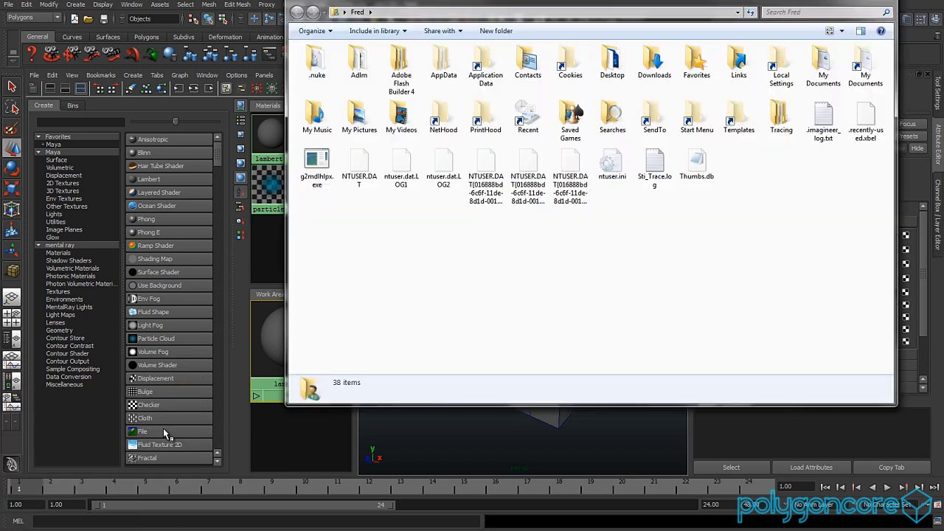
double_click(440, 68)
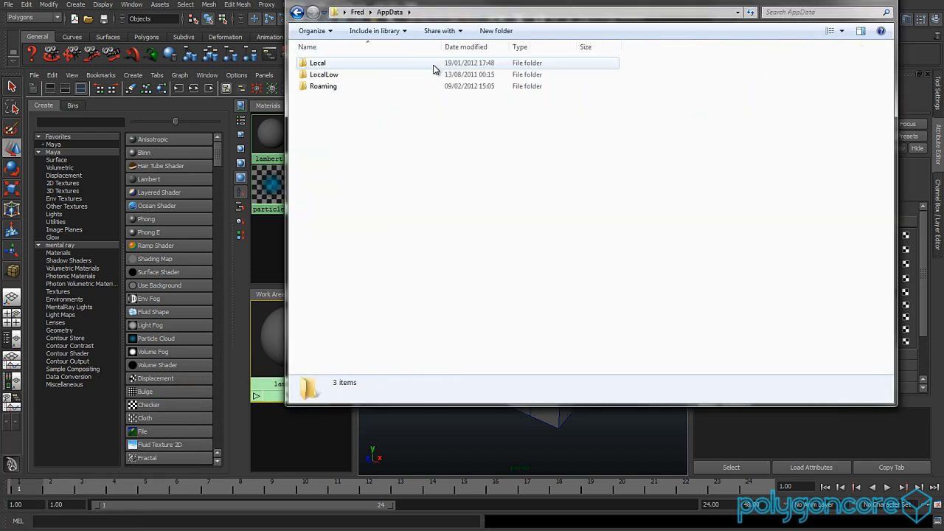
double_click(373, 87)
double_click(359, 65)
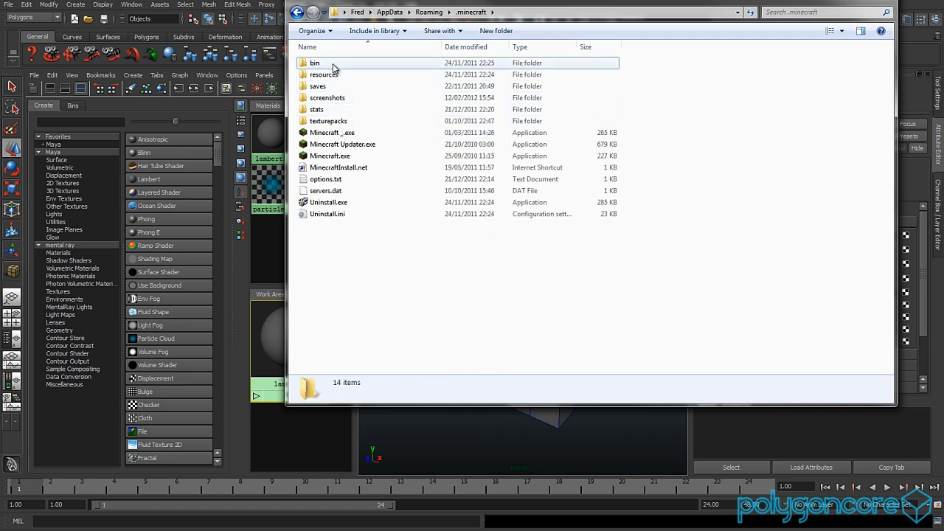
double_click(332, 66)
Step: Open minecraft.jar with WinRAR and go into its mob folder
right_click(338, 122)
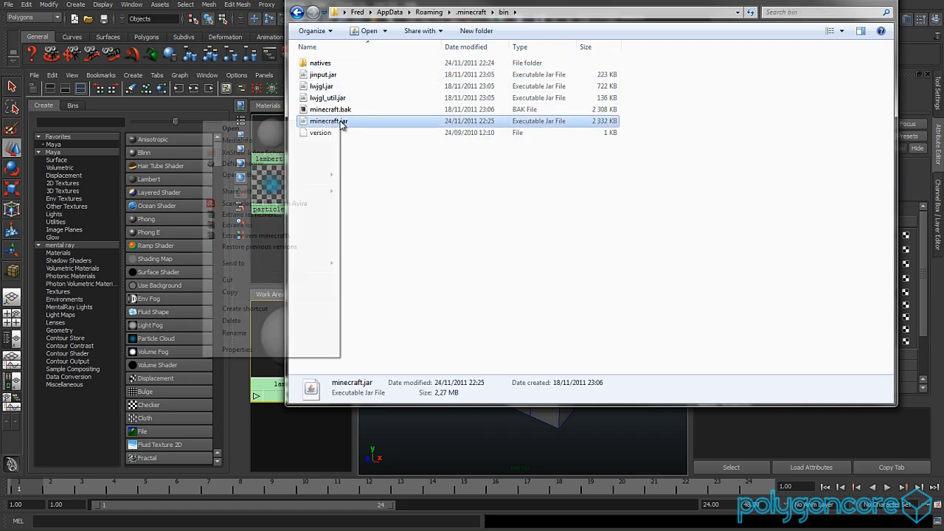
mouse_move(317, 177)
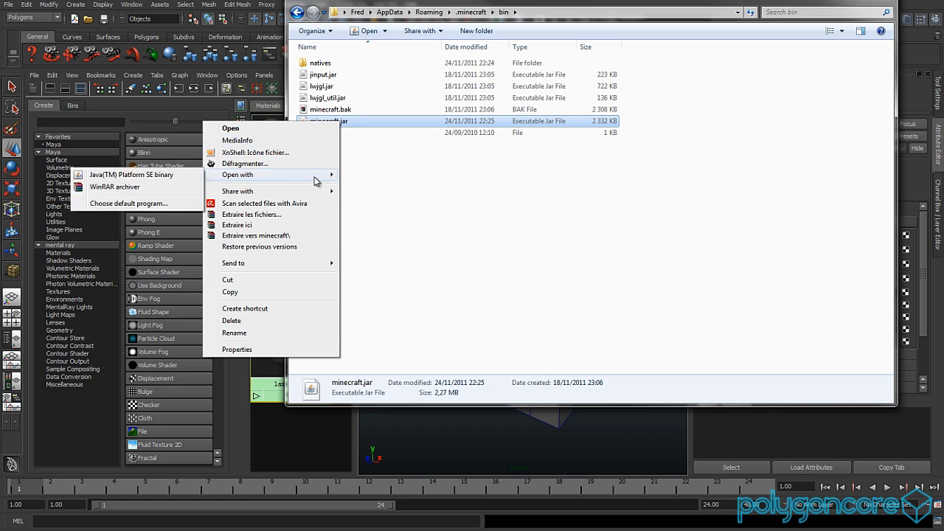
click(185, 189)
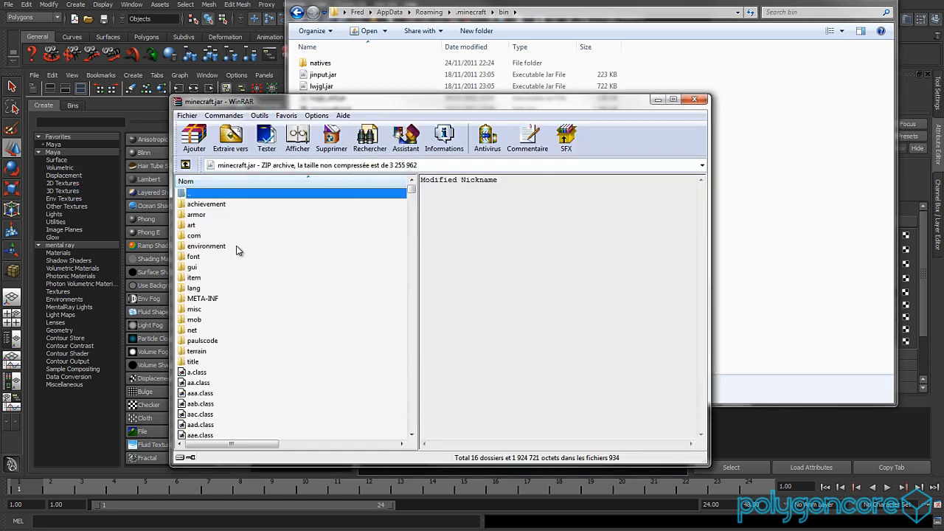
double_click(195, 319)
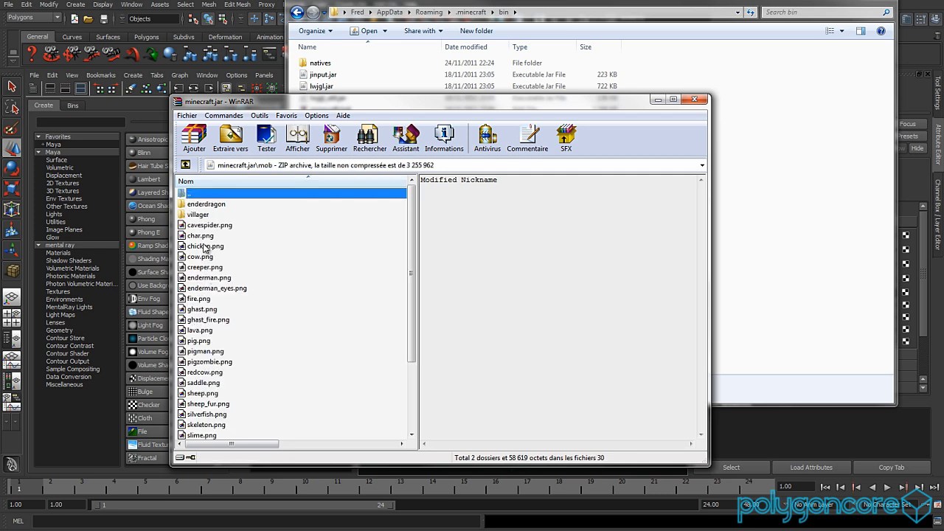
Step: View char.png from the archive in XnView, close it, and switch to the char.png document in Photoshop
double_click(200, 236)
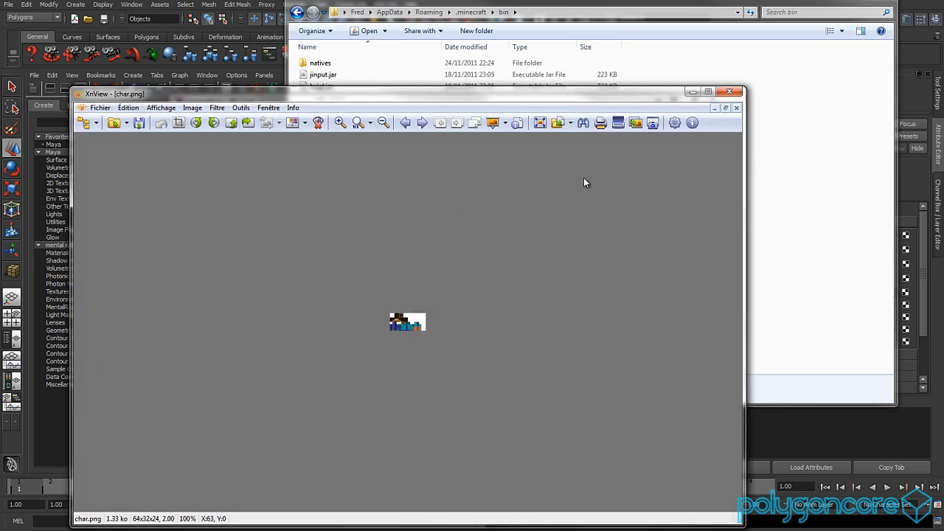
click(729, 92)
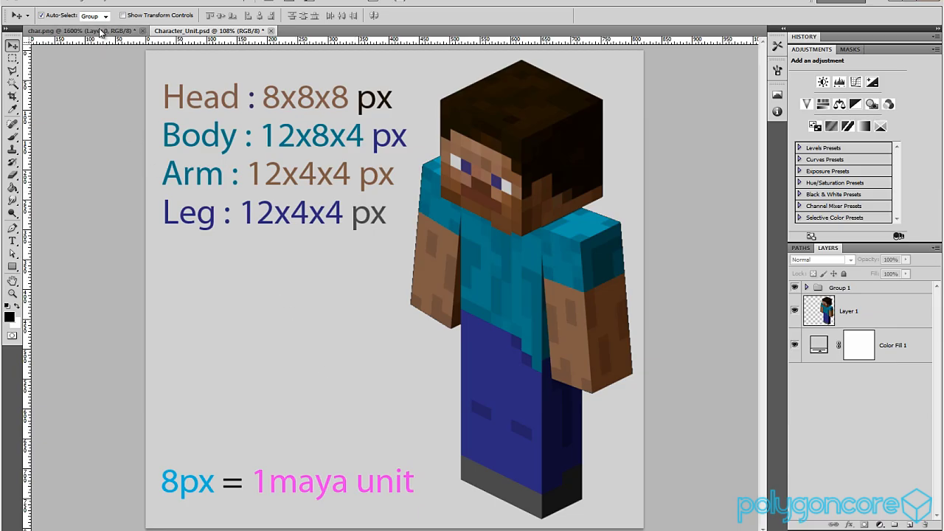
click(101, 32)
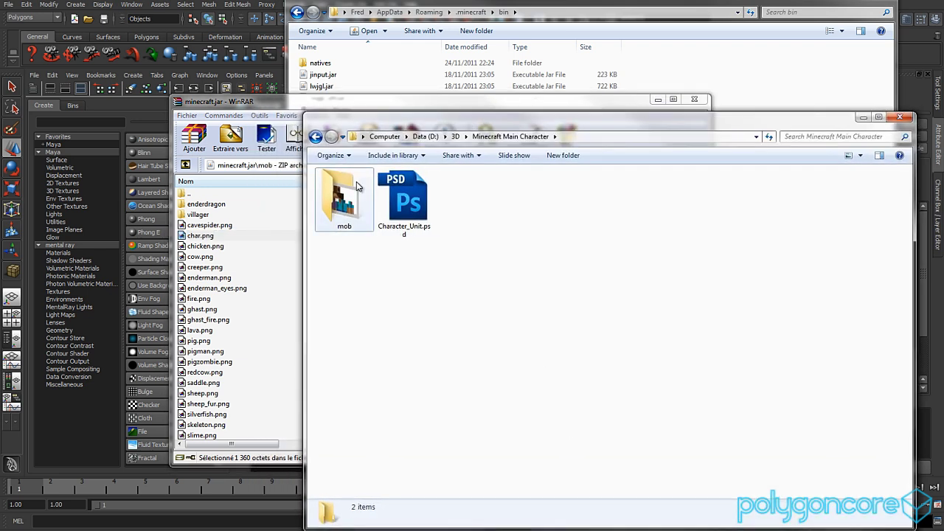
Step: Copy char.png from the archive into Minecraft Main Character's mob folder, then close the folder and archive windows to return to Maya
double_click(357, 187)
drag(214, 236, 568, 227)
click(435, 311)
click(399, 324)
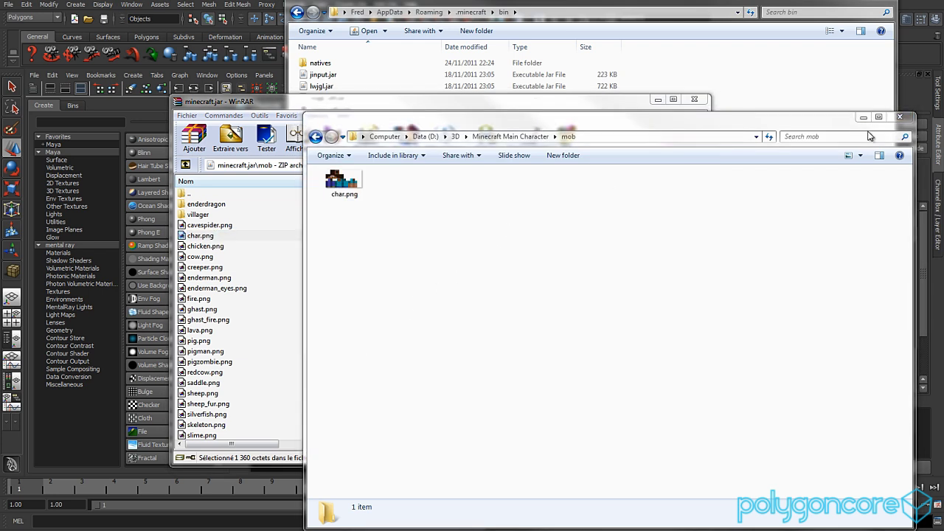
click(899, 117)
click(694, 99)
click(839, 2)
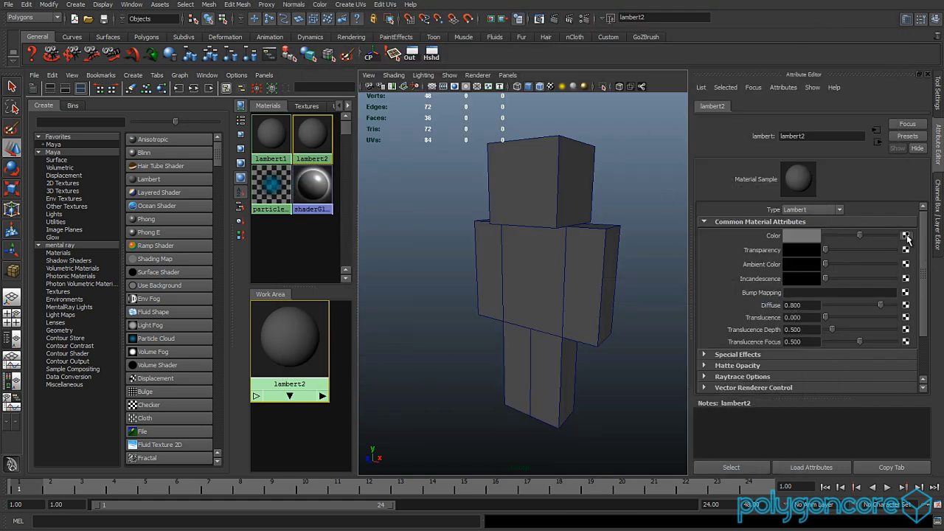
Step: Map a File texture to lambert2's color and load char.png from D:\3D\Minecraft Main Character\mob
click(906, 235)
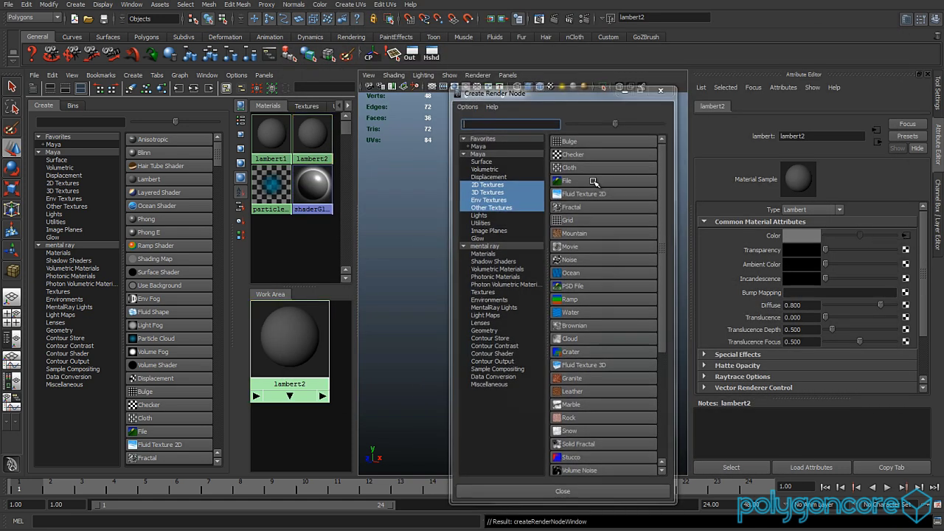
click(592, 180)
click(906, 265)
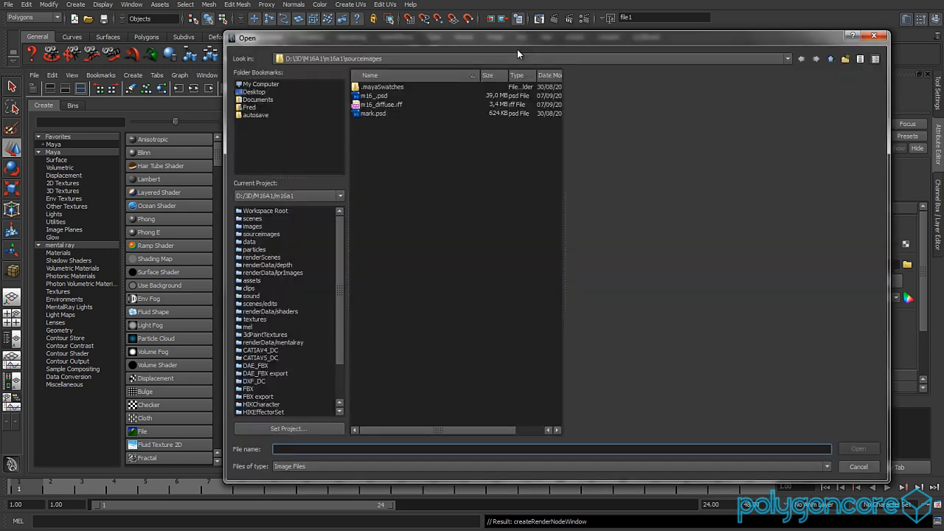
click(423, 59)
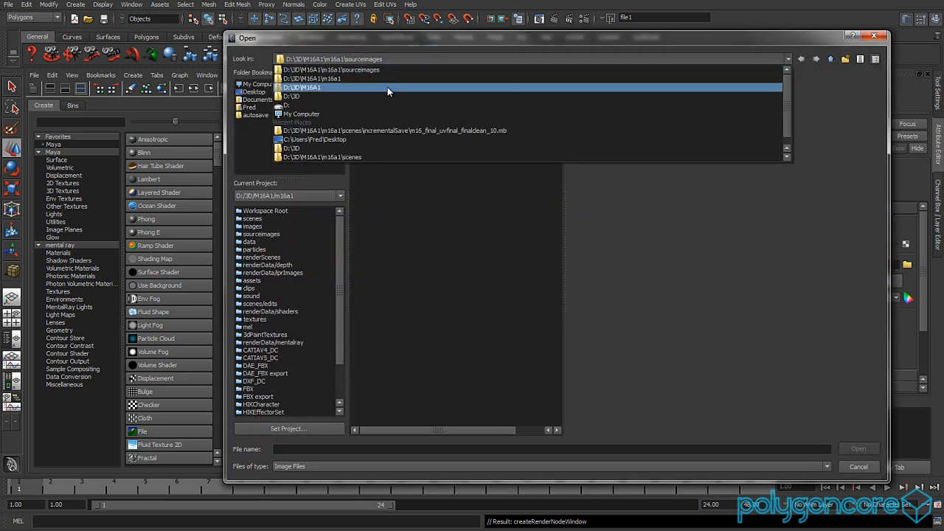
click(343, 96)
double_click(387, 156)
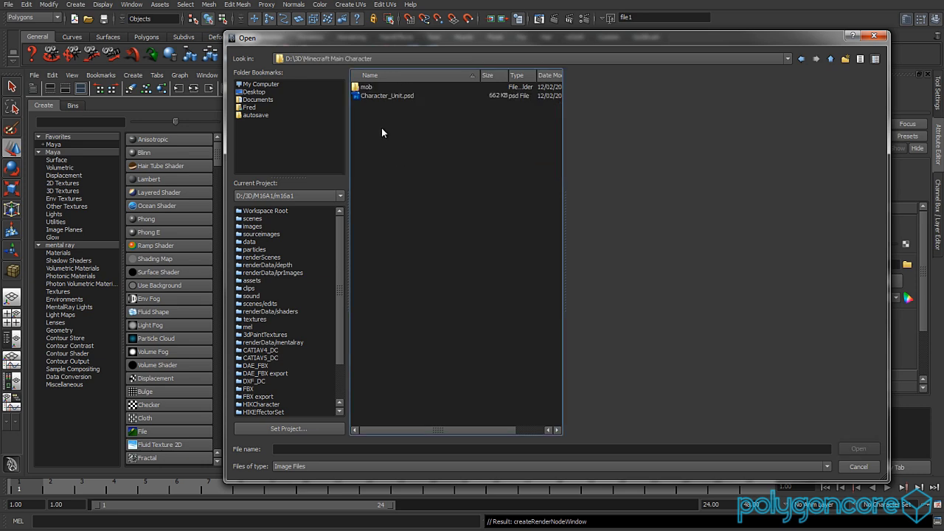
double_click(367, 87)
double_click(372, 88)
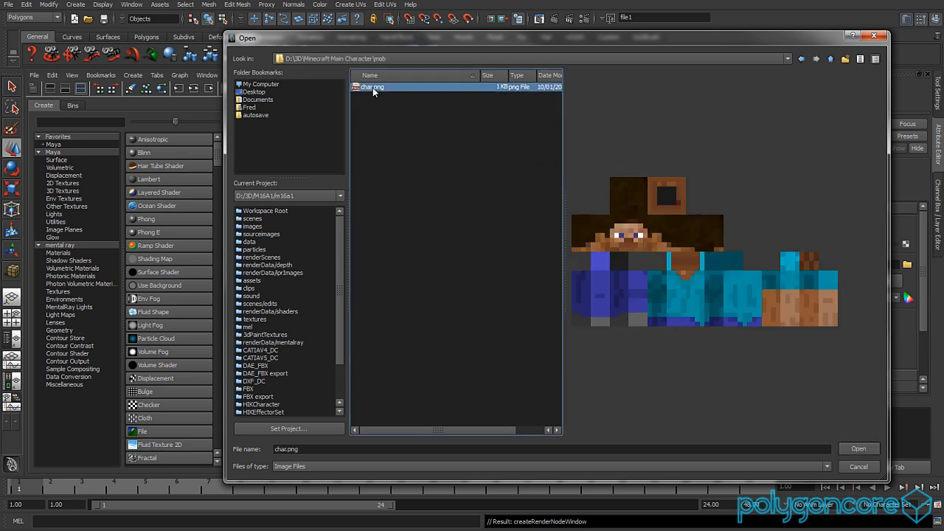
Step: Set the char.png texture's filter type to Off and display textures on the character in the perspective view
click(787, 221)
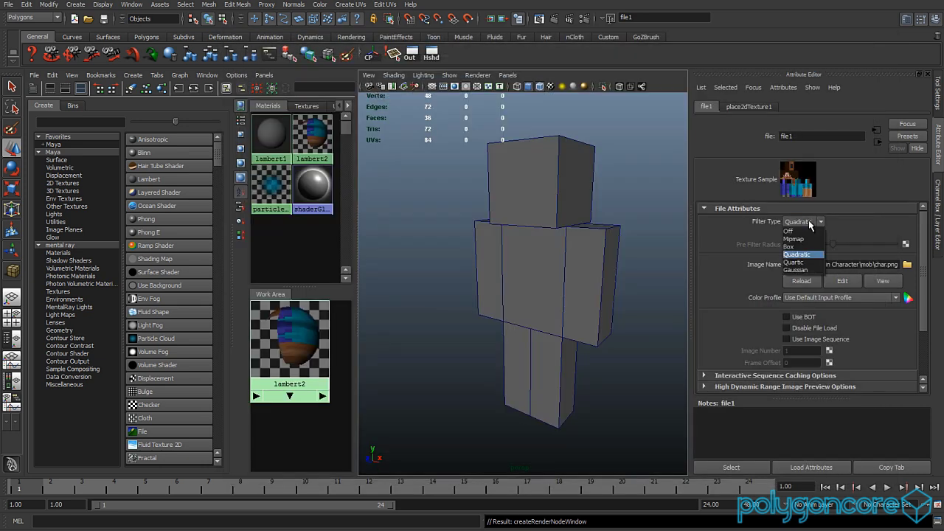
click(805, 230)
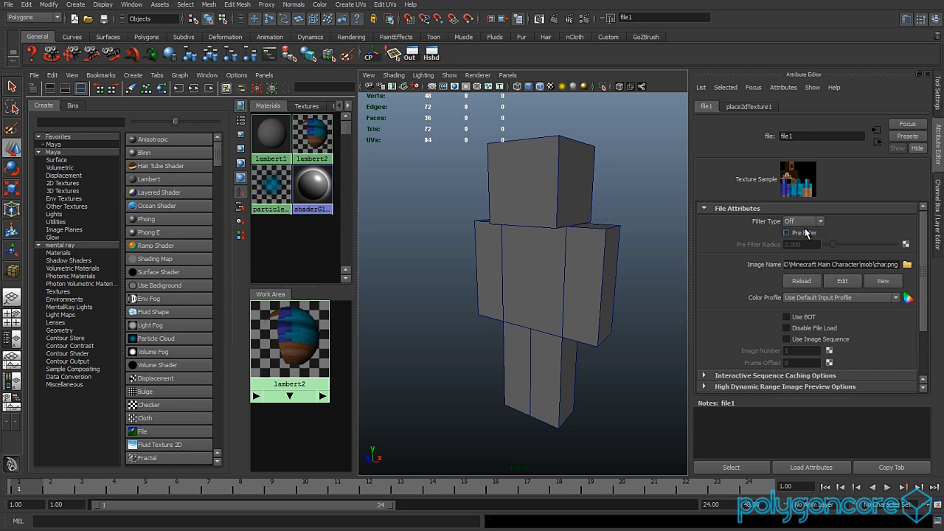
click(549, 87)
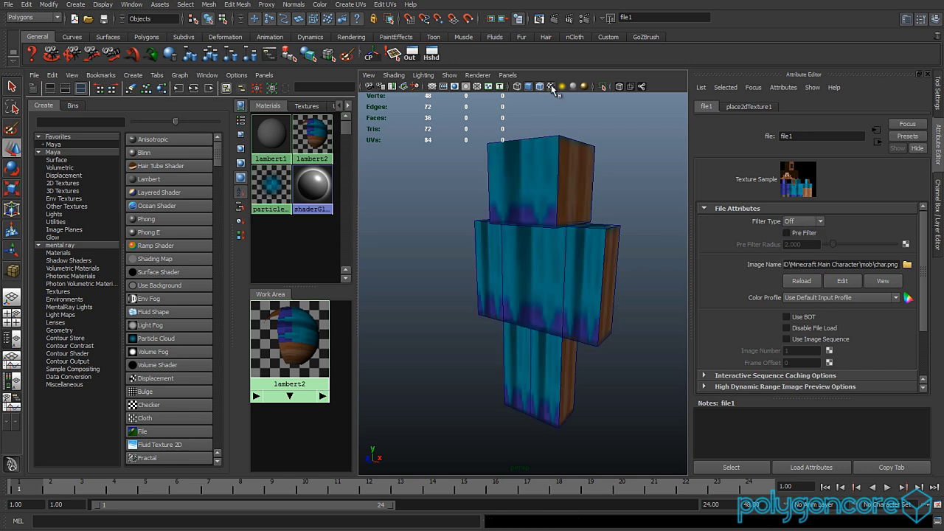
alt+drag(556, 216, 547, 233)
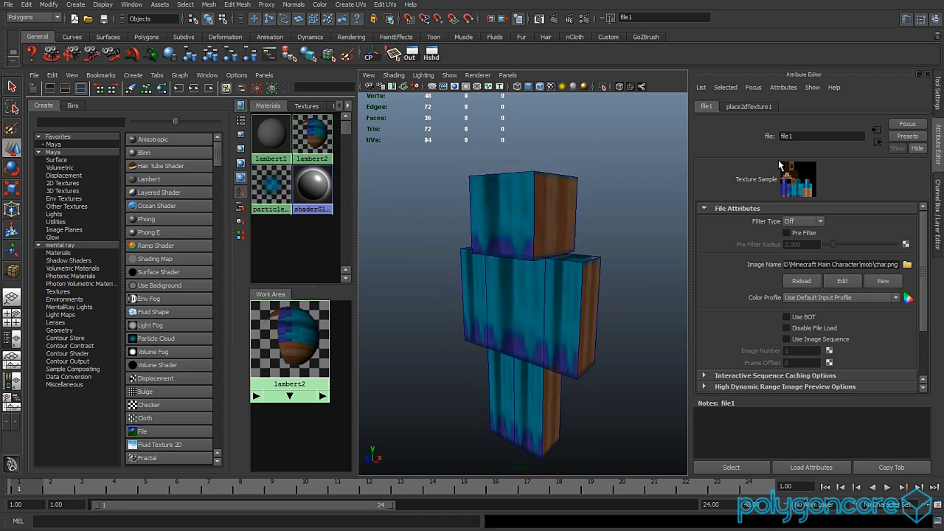
Step: Go to the lambert2 material and break its Transparency connection to the texture file
click(877, 144)
right_click(782, 252)
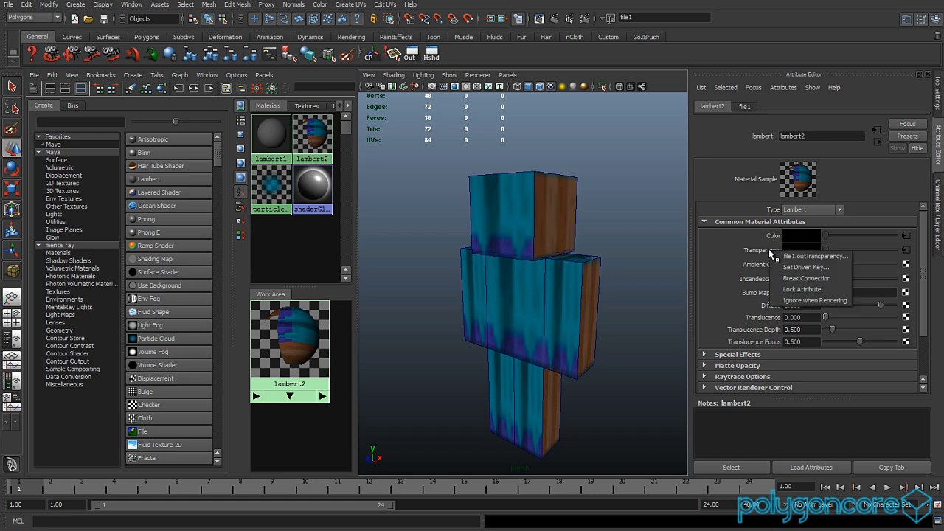
click(802, 278)
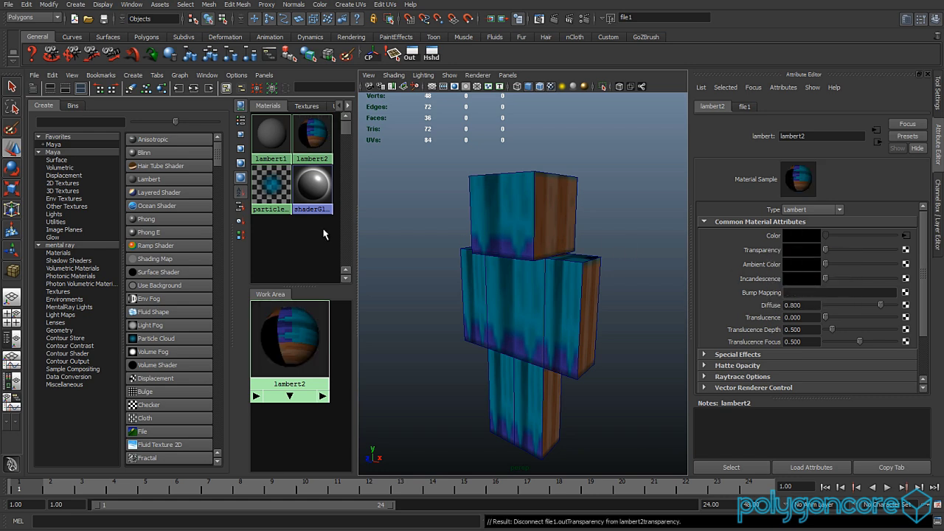
Step: Change the layout to a single perspective view with the textured character framed from the front
click(12, 297)
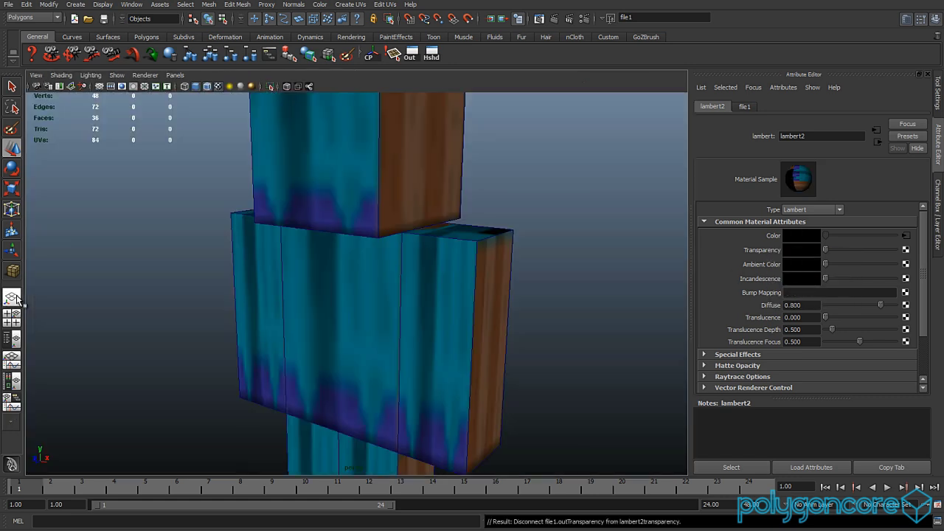
scroll(320, 270, down, 3)
alt+drag(330, 293, 362, 295)
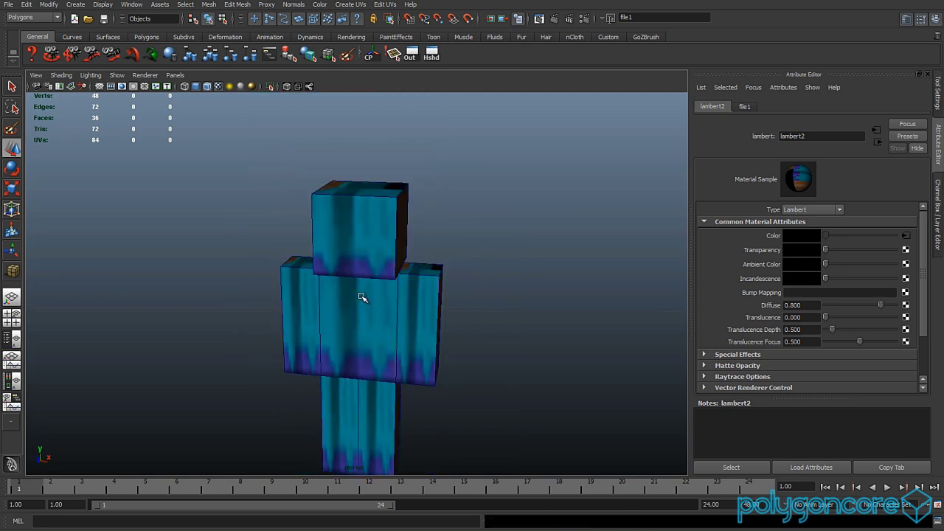
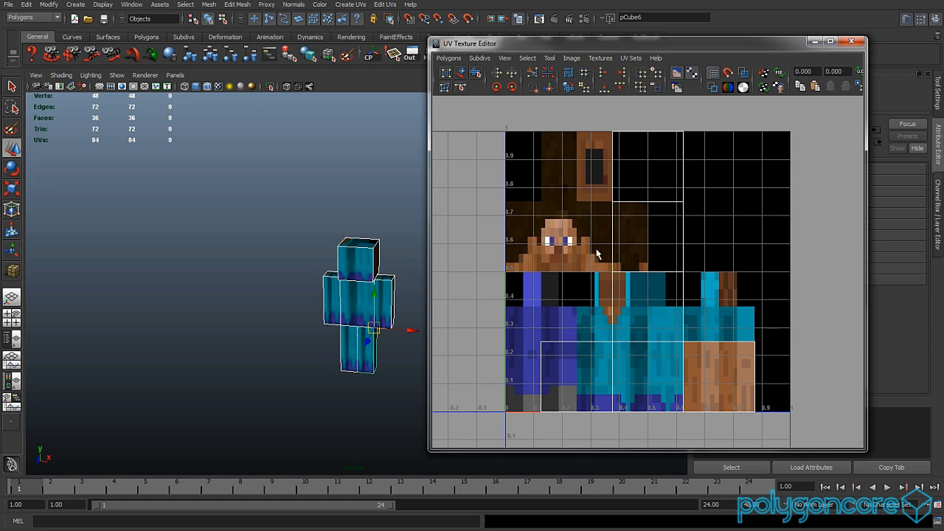
Step: Make the UV Texture Editor use the image ratio so char.png is displayed in its real proportions
click(571, 58)
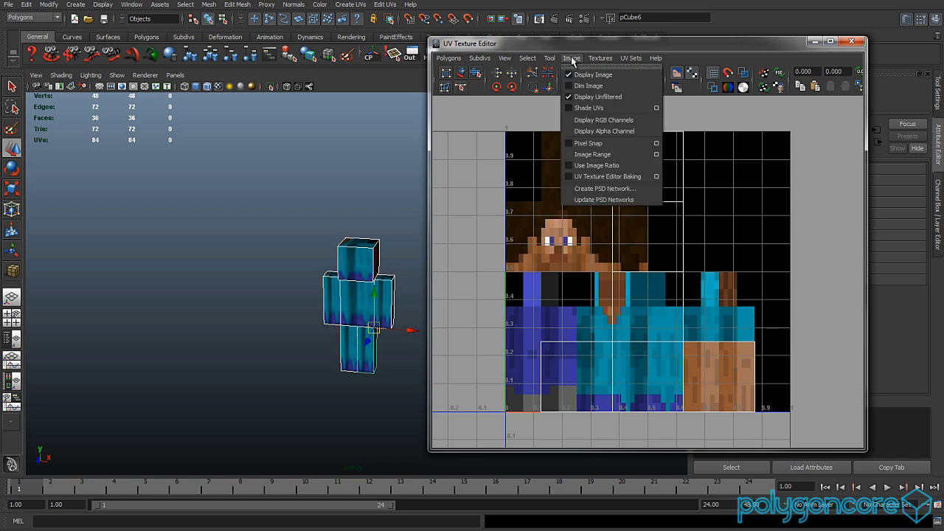
click(612, 166)
scroll(685, 248, down, 2)
alt+middle_drag(657, 241, 570, 224)
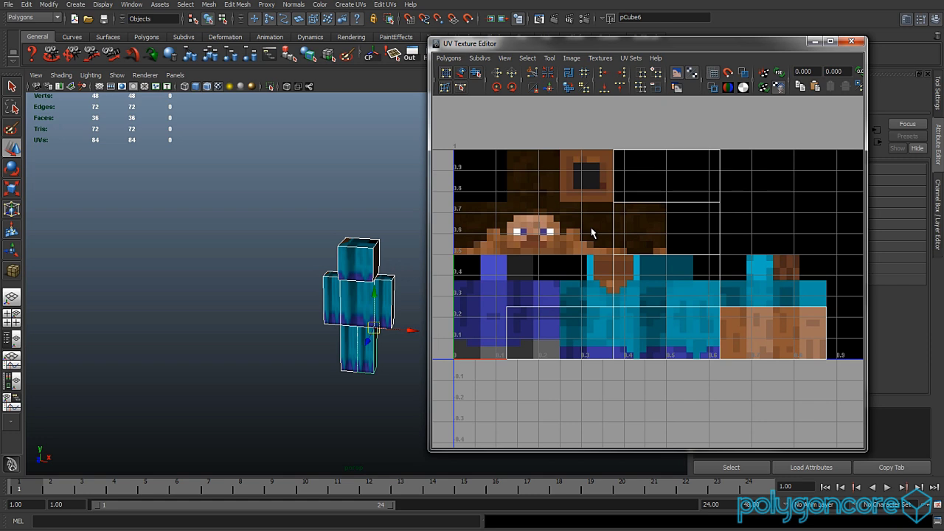
Step: Show only the head cube's UVs by selecting the head, and pick its front face to locate it in the layout
click(365, 260)
scroll(387, 277, up, 6)
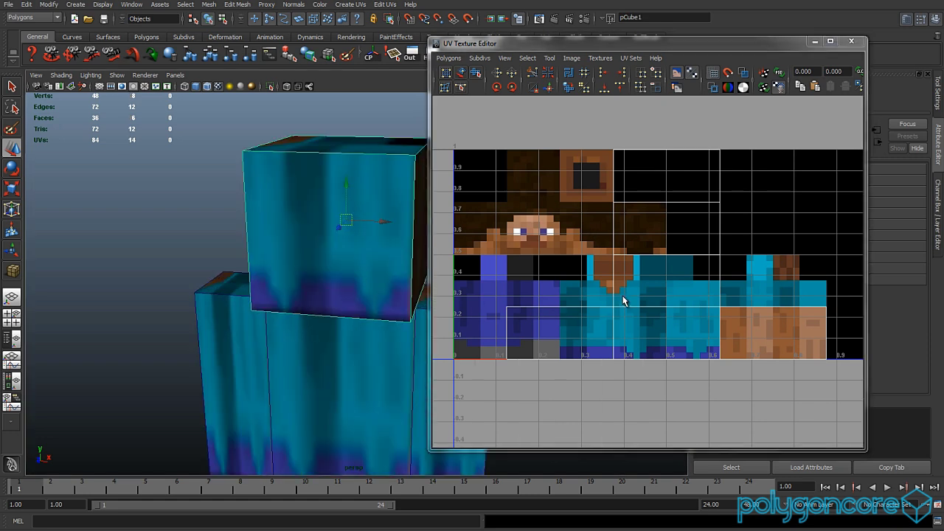
right_drag(650, 306, 650, 279)
right_drag(323, 214, 312, 202)
click(312, 202)
Step: Select all of the head's UVs and move the whole shell over the head area of the texture
right_drag(639, 318, 668, 303)
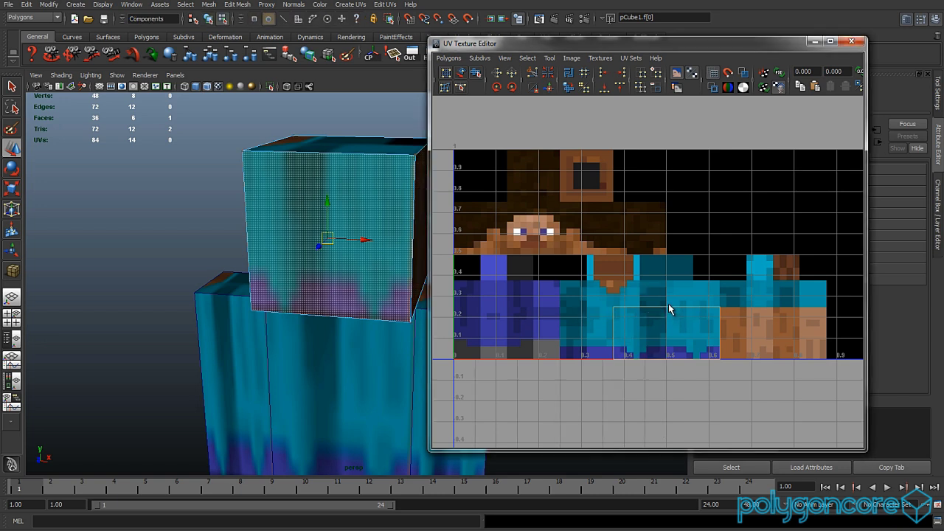
drag(836, 301, 478, 370)
key(shift+period)
scroll(643, 306, down, 3)
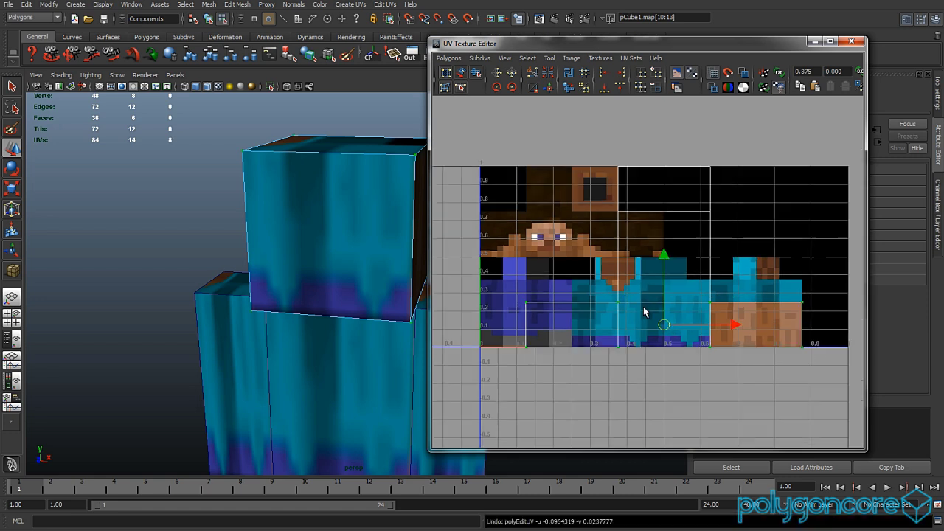
drag(761, 358, 719, 337)
drag(661, 269, 567, 195)
scroll(610, 301, up, 2)
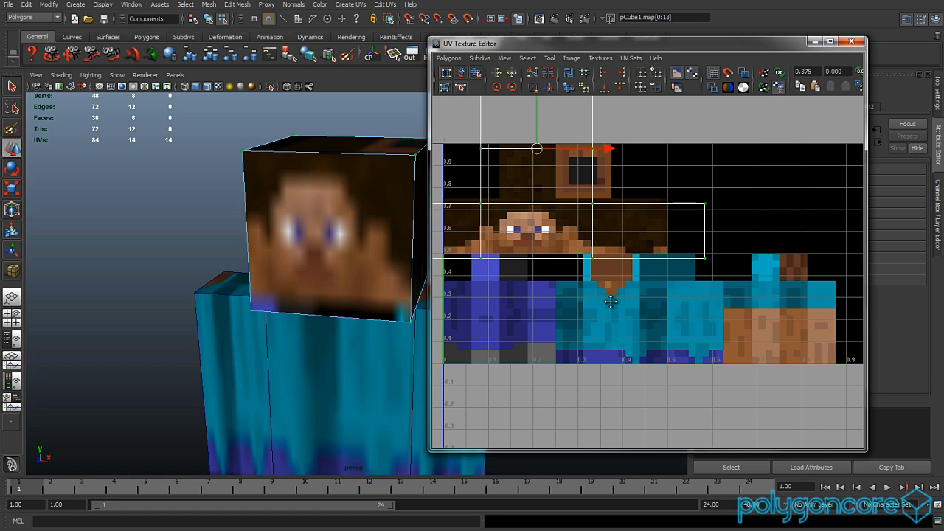
Step: Switch the perspective view's renderer to Viewport 2.0
scroll(619, 342, up, 2)
click(146, 75)
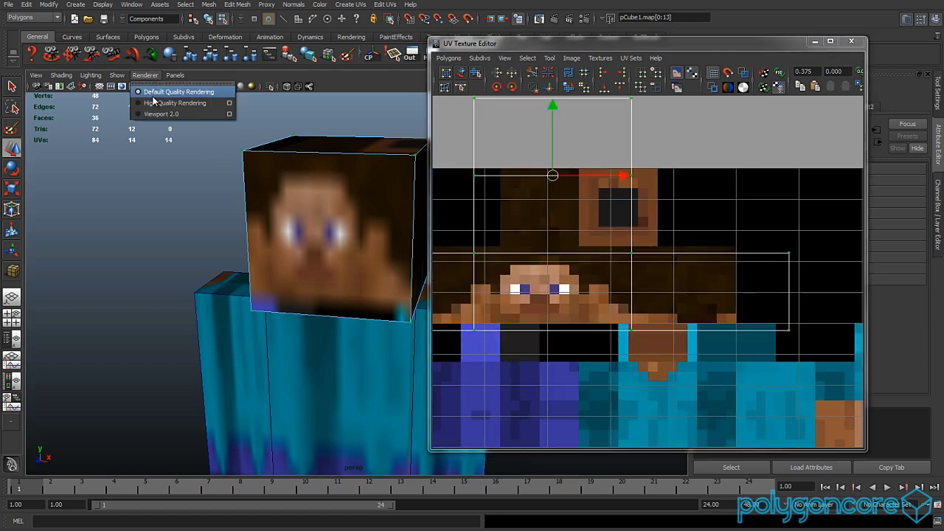
click(155, 115)
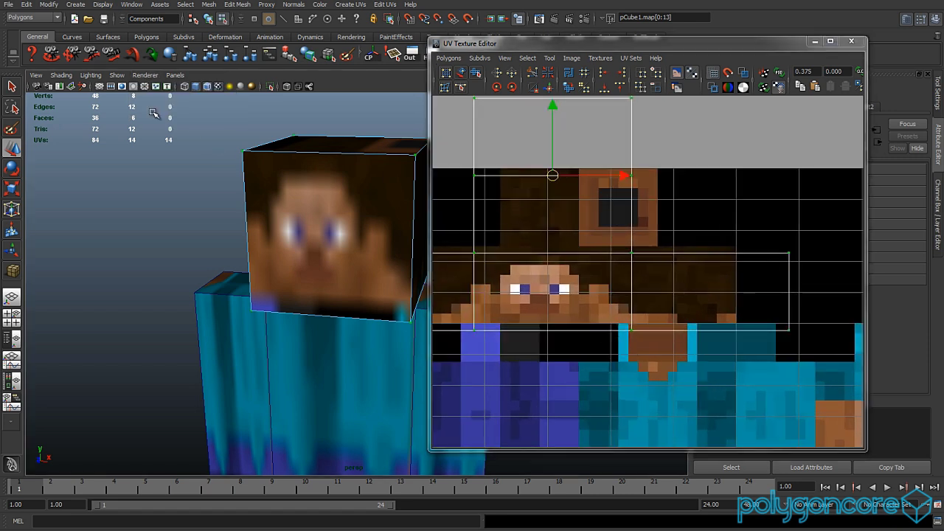
alt+middle_drag(621, 267, 667, 283)
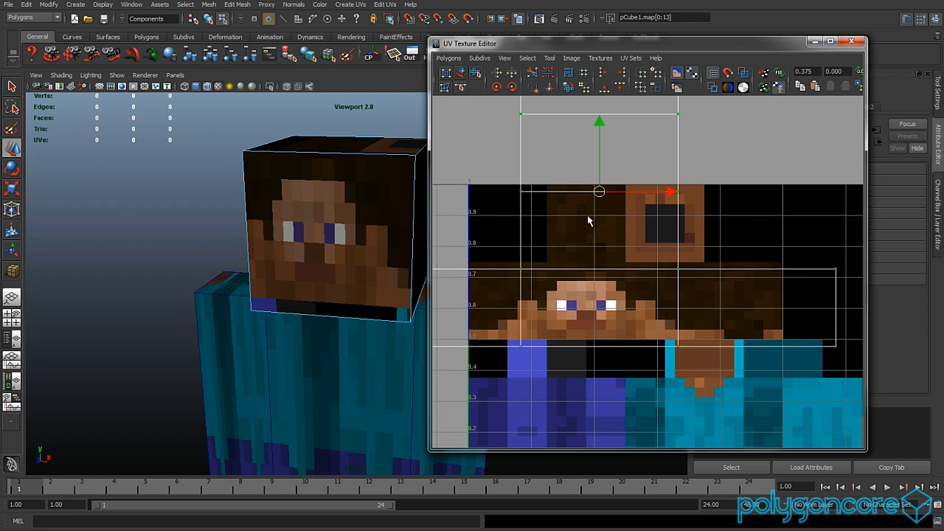
Step: Align the head's UV shell with the texture's head rows and cut off its uppermost face along the shared edge
drag(599, 193, 604, 184)
right_drag(667, 181, 668, 153)
click(657, 183)
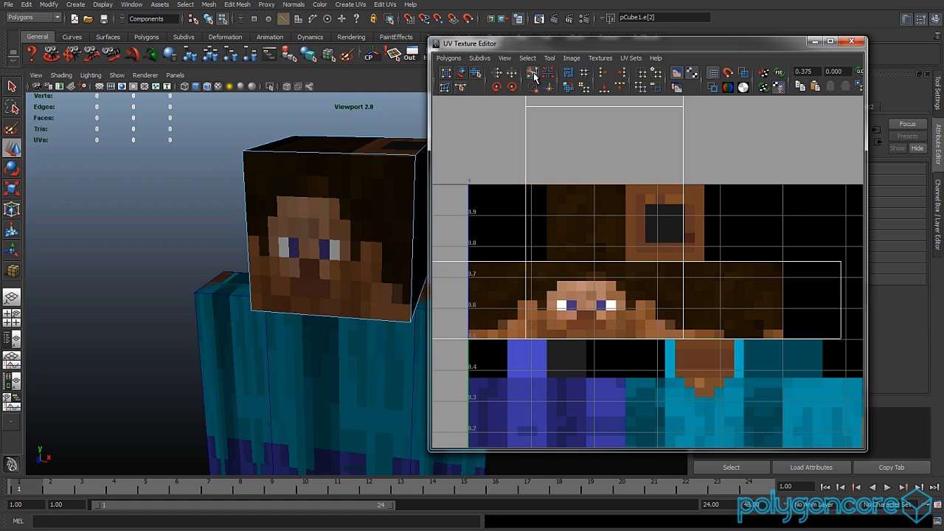
Step: Select the remaining cross-shaped head UV shell and scale it down uniformly towards the size of the face artwork
right_drag(682, 261, 726, 262)
drag(845, 255, 789, 292)
key(shift+period)
key(shift+period)
key(shift+period)
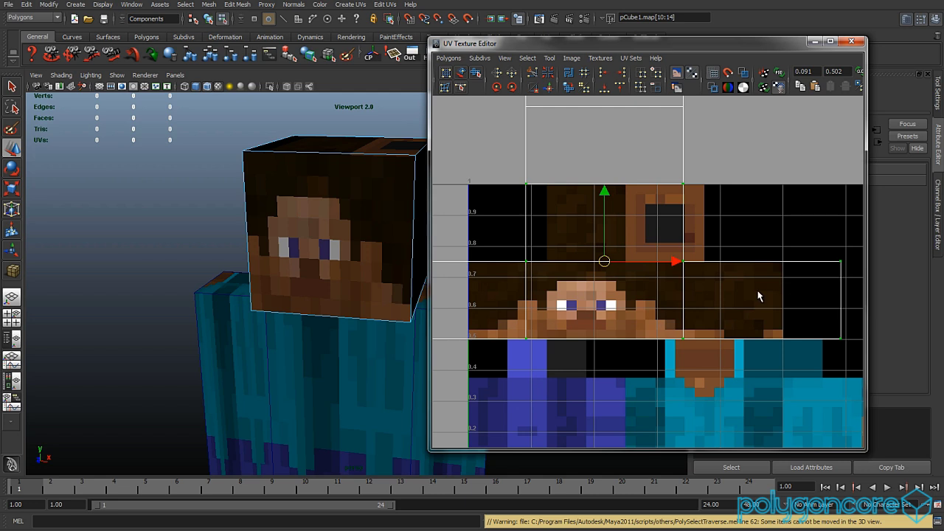
key(r)
drag(604, 261, 582, 280)
Step: Move the cross-shaped head shell so the front face's upper-left corner sits exactly on the face artwork's corner
scroll(614, 279, up, 2)
alt+middle_drag(615, 278, 648, 264)
key(w)
mouse_move(642, 237)
mouse_down()
mouse_move(632, 247)
mouse_move(633, 236)
mouse_up()
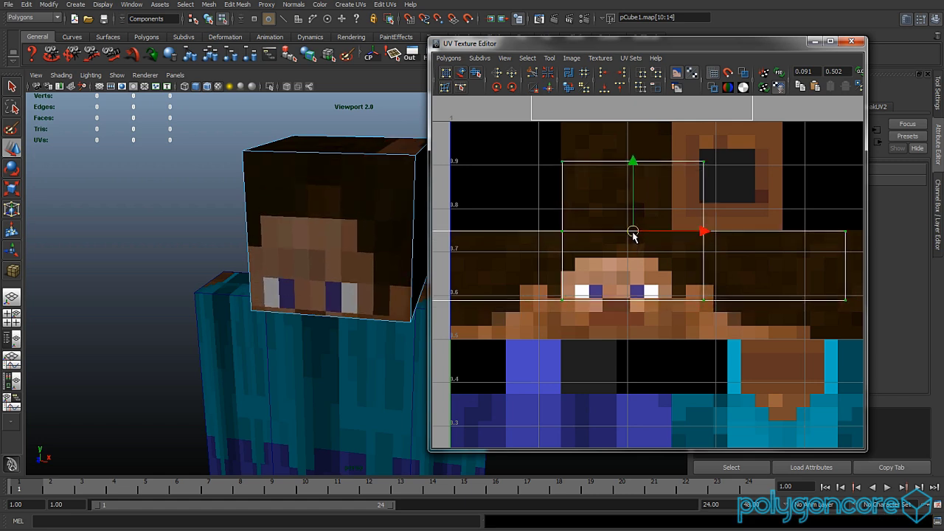
scroll(633, 236, up, 5)
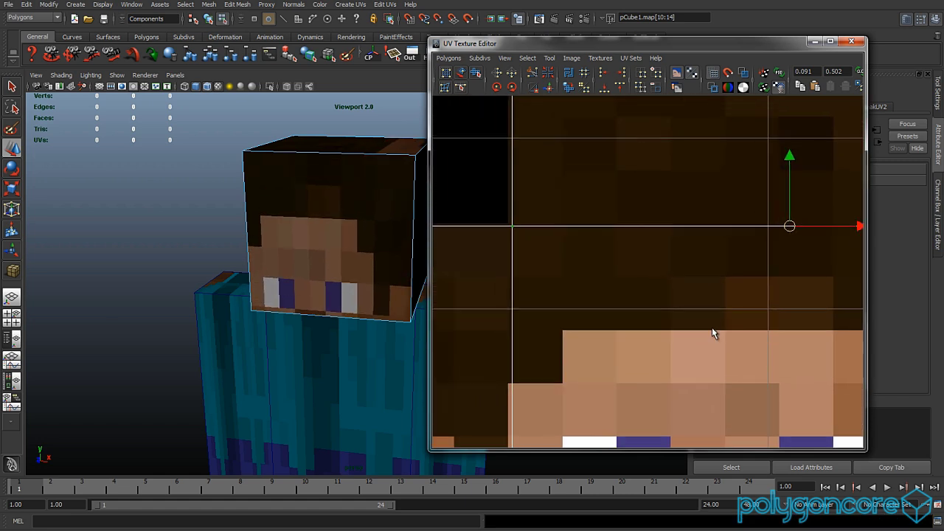
mouse_move(787, 164)
mouse_down()
mouse_move(787, 173)
mouse_move(786, 158)
mouse_up()
drag(858, 225, 856, 224)
Step: Move the head shell's lower row of UVs down to the bottom edge of the face artwork
scroll(732, 304, down, 3)
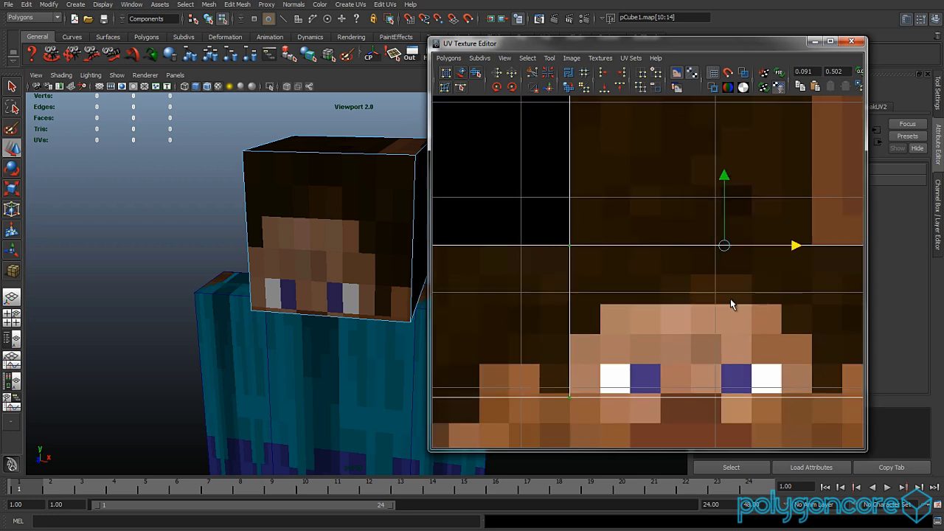
scroll(732, 304, down, 6)
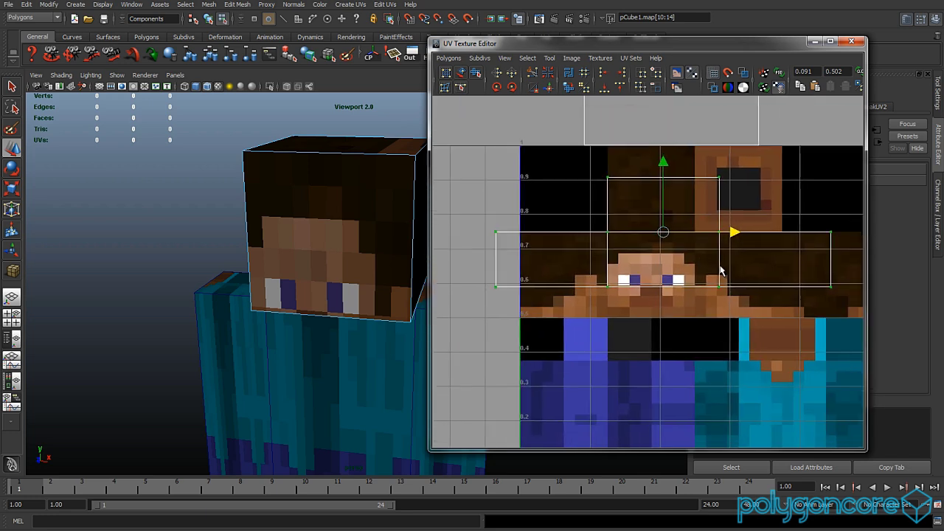
drag(564, 308, 476, 307)
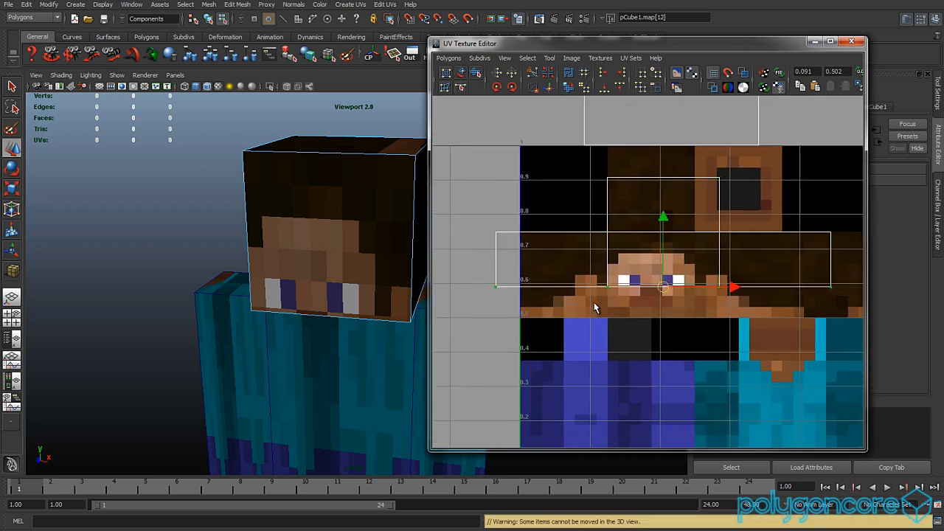
scroll(595, 307, up, 6)
drag(683, 205, 671, 293)
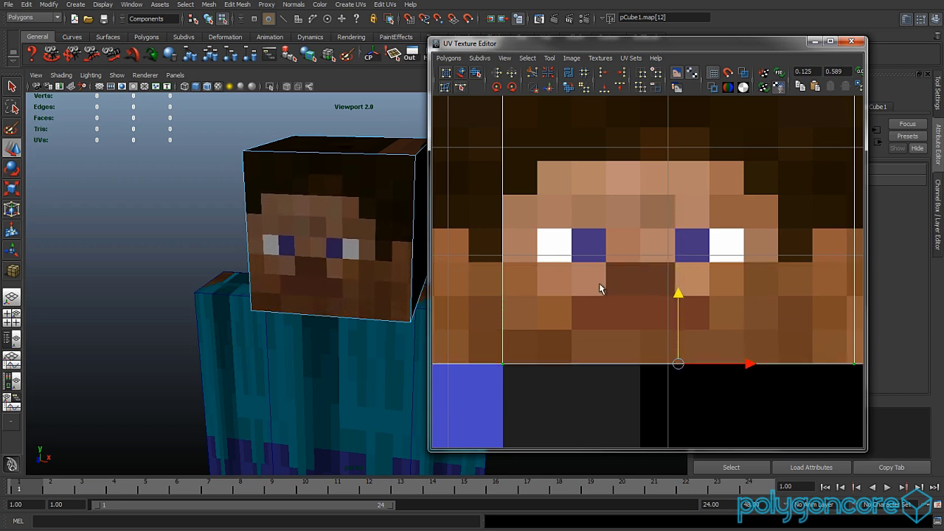
scroll(600, 288, down, 6)
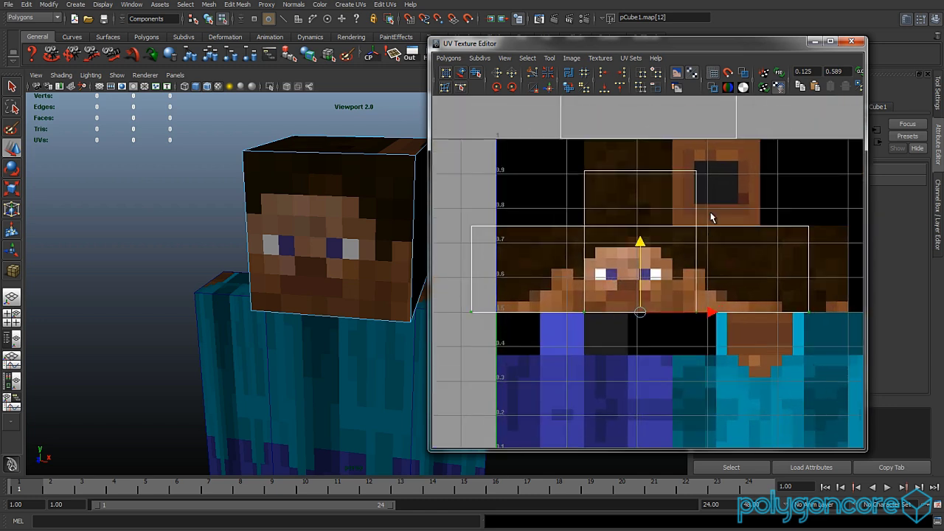
Step: Move the two outermost left UVs of the head's side face horizontally onto the texture's left border
drag(485, 245, 459, 341)
scroll(484, 308, up, 2)
alt+middle_drag(484, 307, 720, 318)
scroll(535, 312, up, 4)
scroll(561, 310, up, 1)
alt+middle_drag(561, 310, 661, 308)
scroll(661, 308, up, 2)
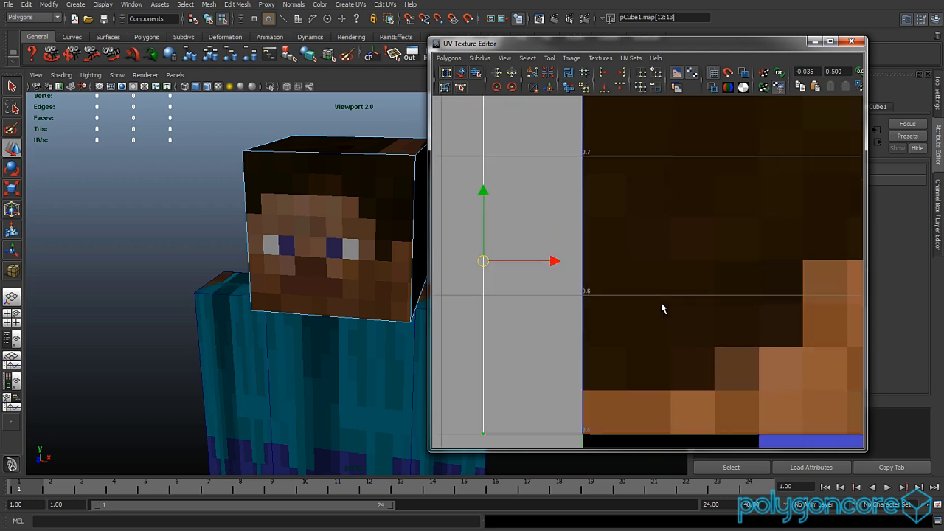
click(559, 241)
scroll(549, 257, down, 2)
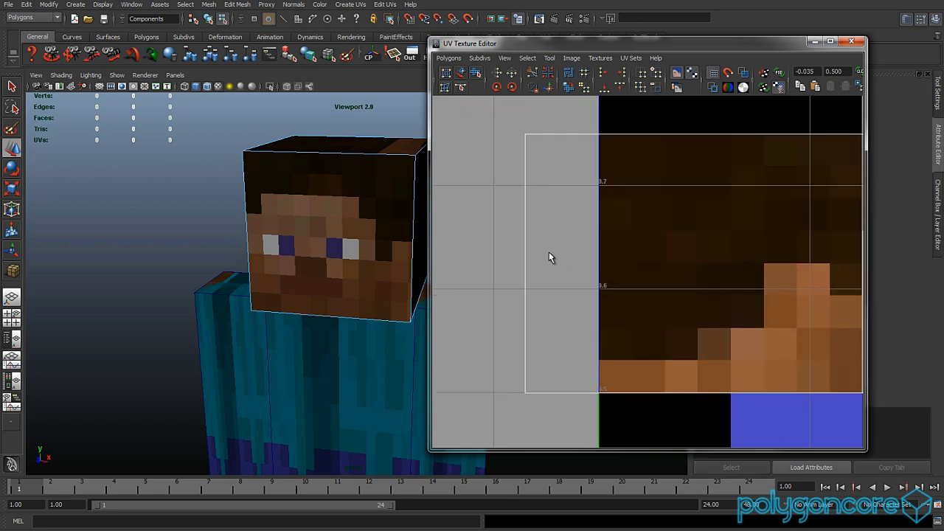
drag(476, 415, 480, 411)
scroll(504, 359, up, 2)
drag(543, 267, 645, 277)
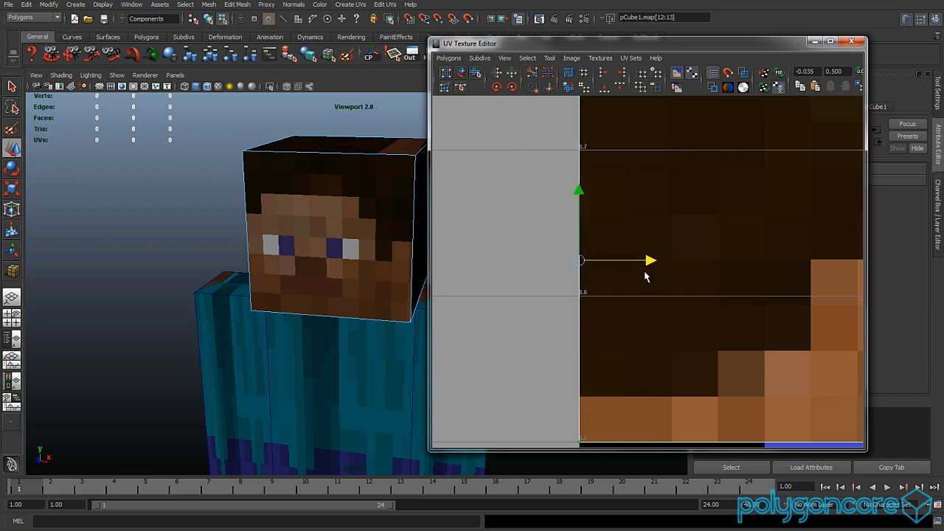
Step: Select the four UVs of the head's right-hand side face and move them horizontally left towards the face artwork's right edge
alt+drag(369, 301, 403, 299)
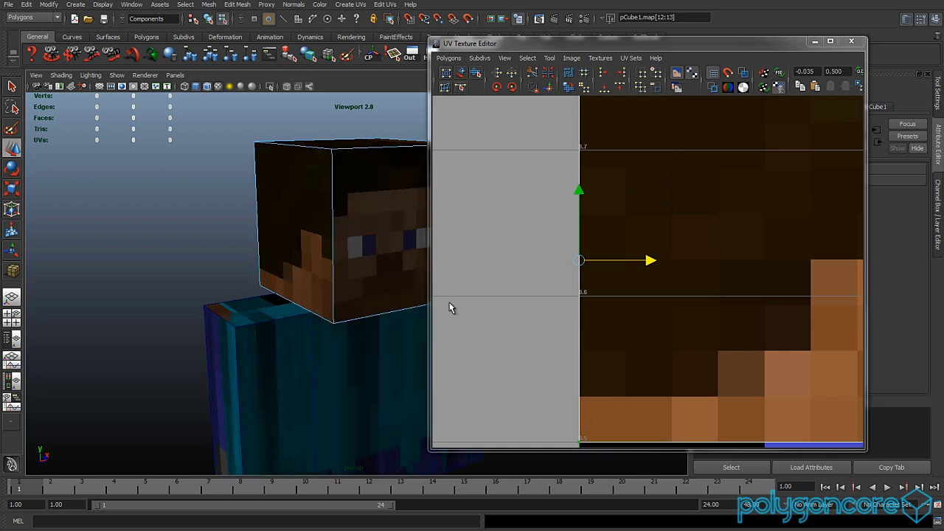
scroll(693, 324, down, 5)
alt+middle_drag(846, 324, 641, 326)
alt+middle_drag(702, 312, 604, 322)
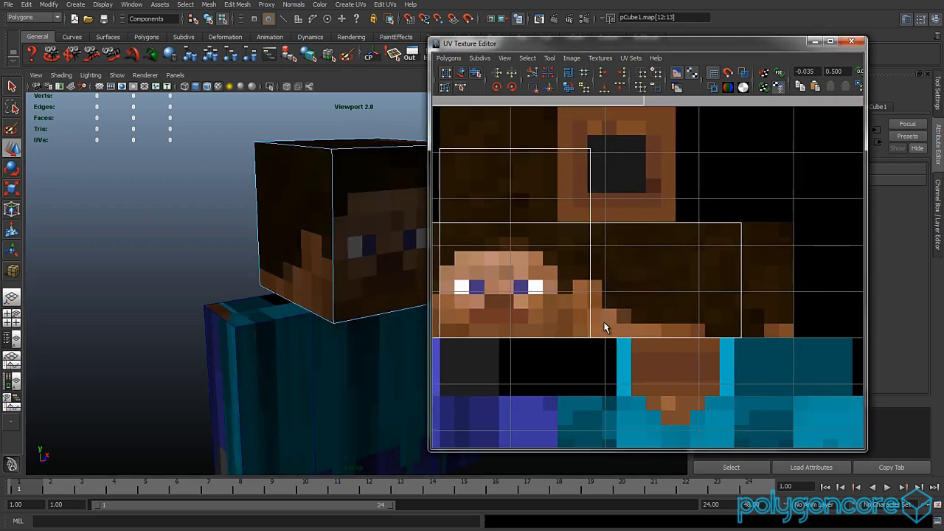
drag(771, 202, 579, 351)
scroll(579, 352, up, 4)
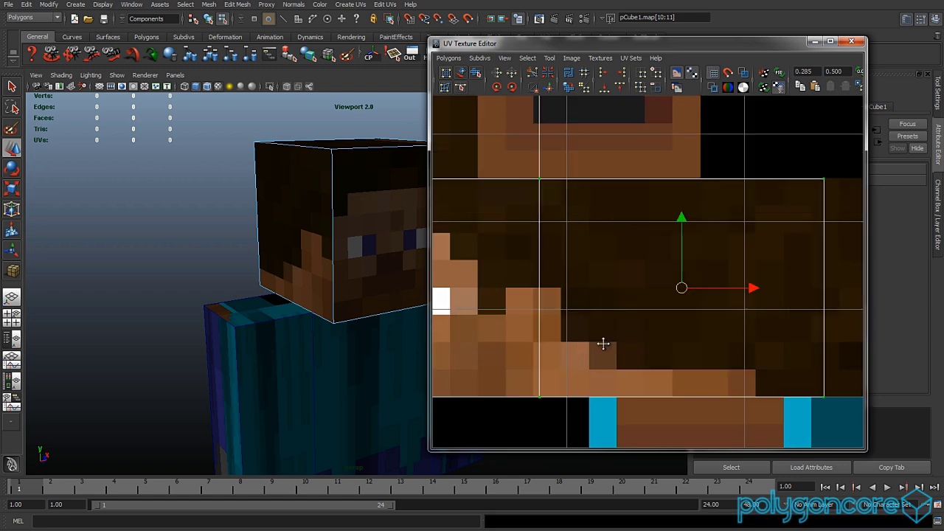
alt+middle_drag(603, 344, 662, 331)
drag(811, 275, 759, 275)
Step: Fine-tune the side face's horizontal position so its inner edge sits exactly on the right border of the face artwork
alt+middle_drag(600, 334, 714, 347)
drag(853, 280, 839, 281)
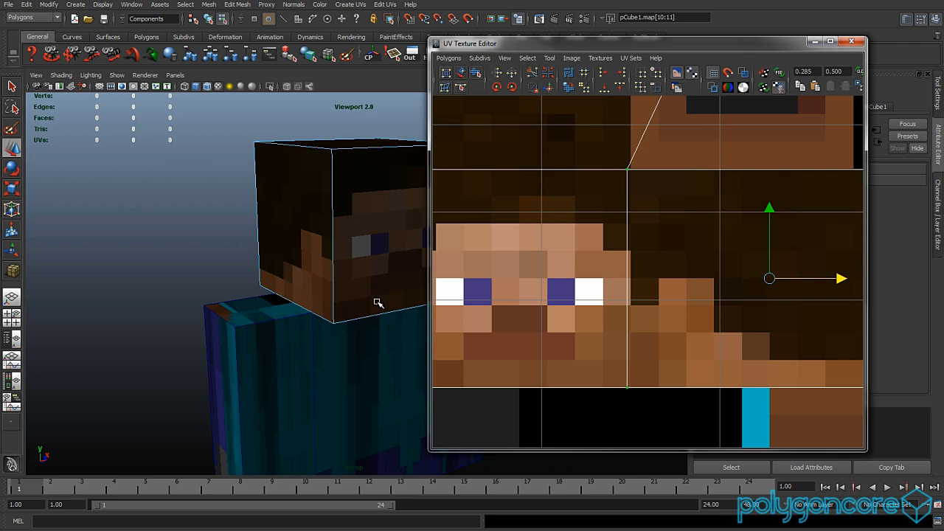
alt+drag(376, 303, 358, 302)
drag(833, 284, 844, 280)
alt+drag(341, 302, 307, 314)
scroll(632, 317, down, 5)
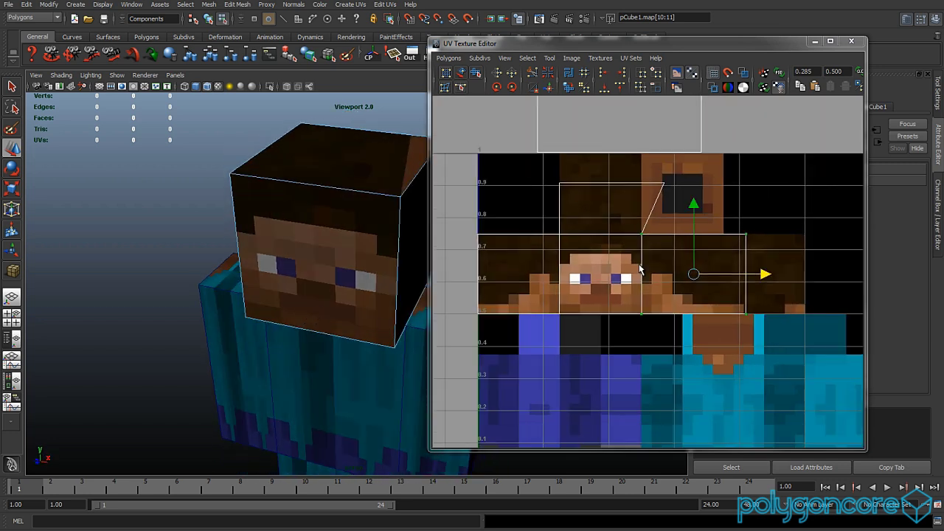
Step: Align the front face's right-edge UVs and the top face's skewed corner to their minimum U
scroll(671, 324, up, 5)
scroll(708, 315, down, 3)
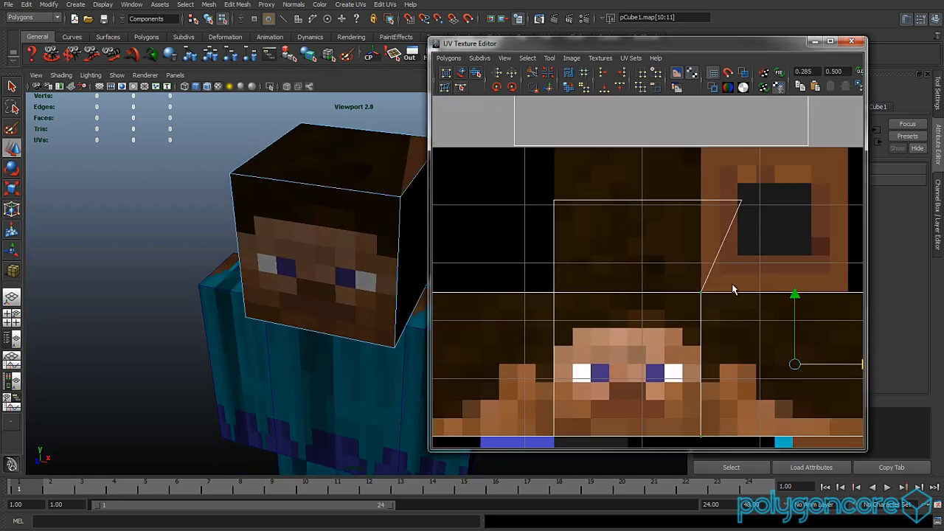
drag(664, 331, 657, 408)
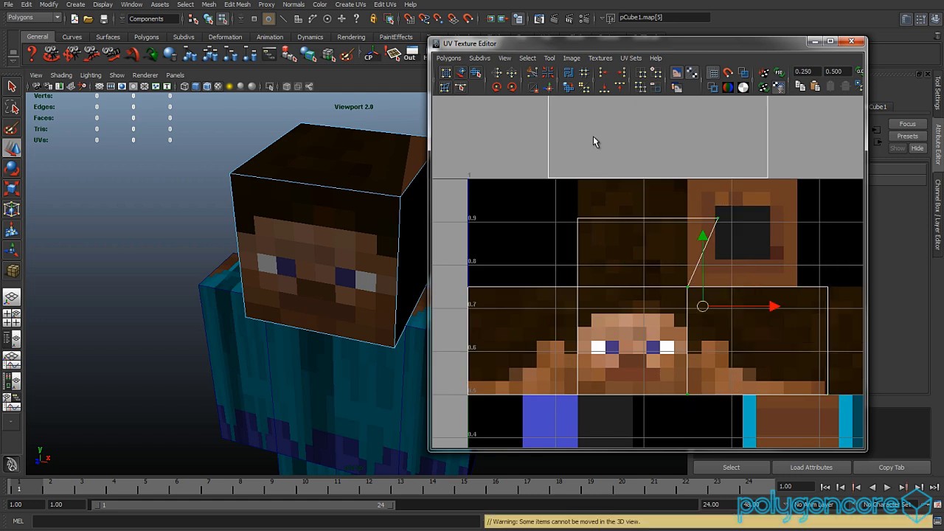
click(603, 74)
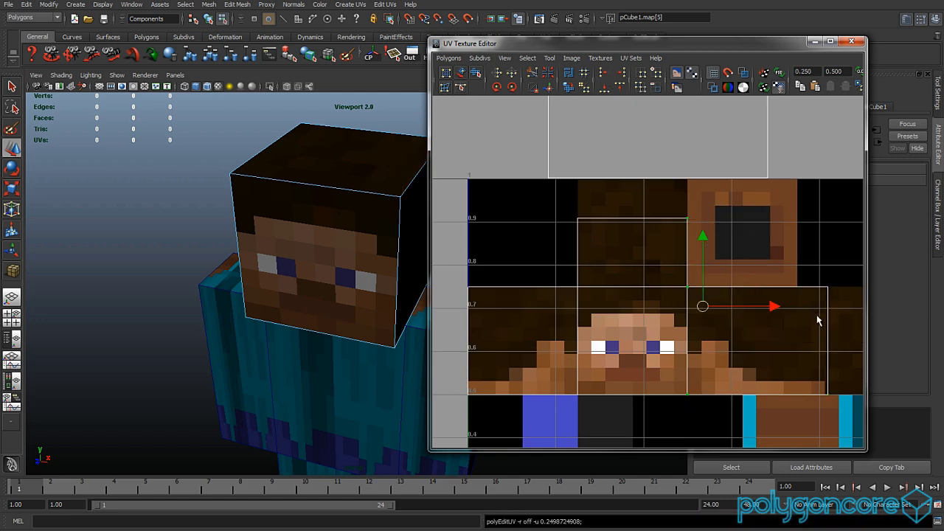
Step: Move the two outermost right UVs of the head's side face horizontally left to the end of the side artwork
scroll(819, 320, up, 2)
drag(831, 213, 775, 334)
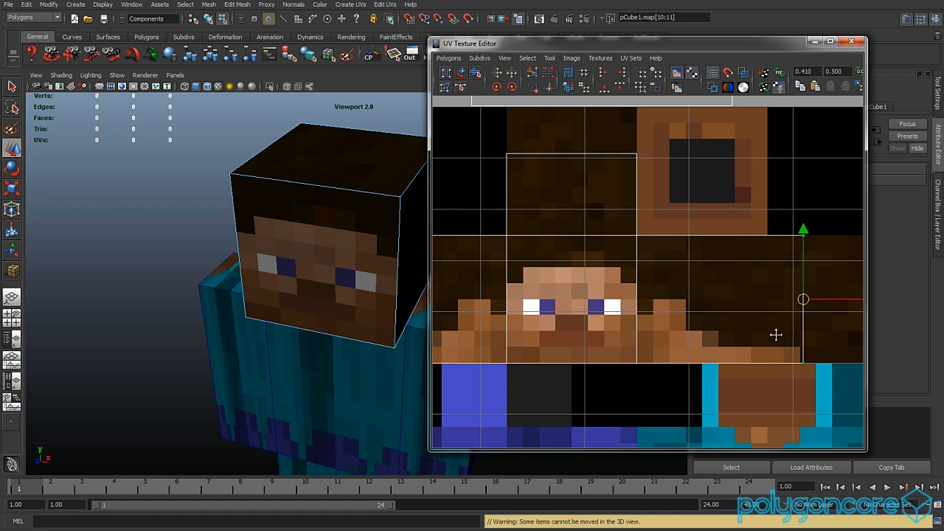
scroll(775, 335, up, 2)
drag(839, 278, 788, 279)
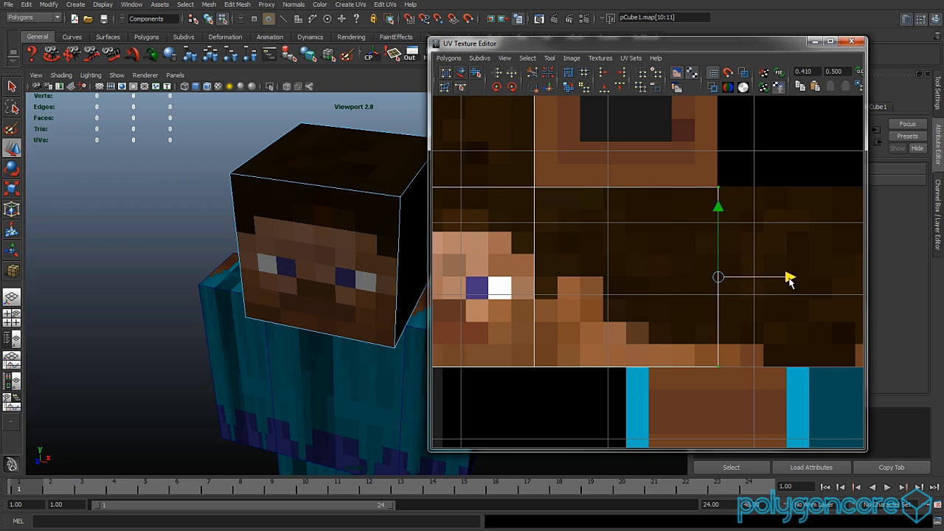
alt+drag(317, 285, 229, 282)
alt+right_drag(229, 283, 312, 283)
alt+drag(312, 283, 290, 291)
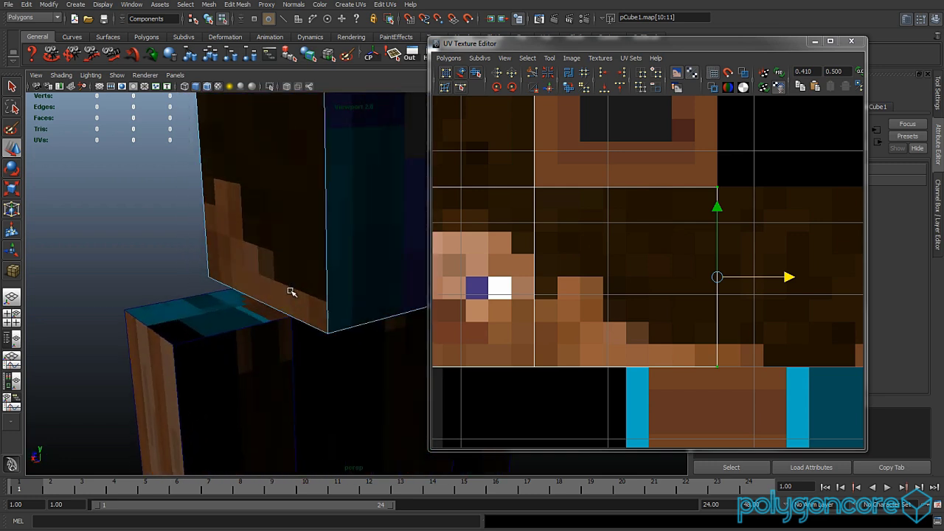
Step: Nudge the side face's outer UVs precisely onto the artwork's vertical border at close zoom
scroll(745, 307, up, 4)
scroll(728, 333, up, 2)
alt+middle_drag(836, 306, 710, 382)
scroll(710, 382, up, 1)
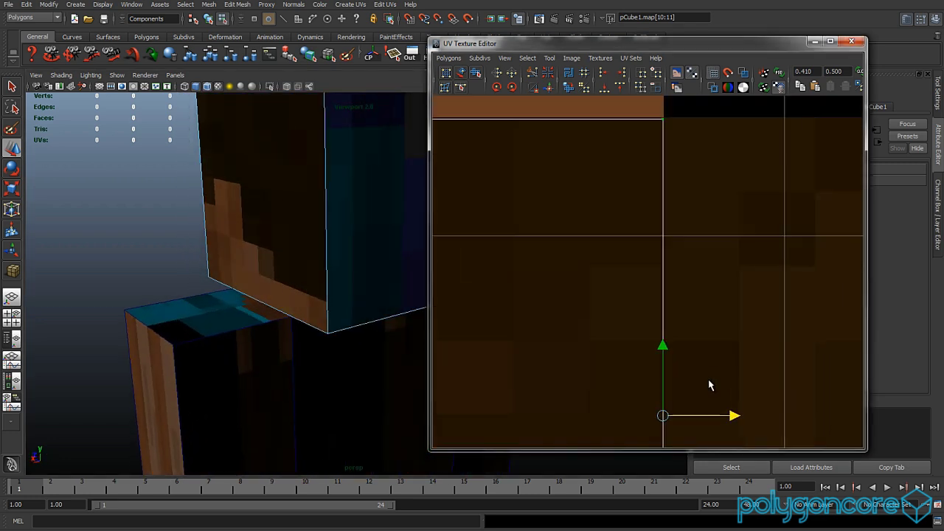
scroll(707, 380, down, 1)
drag(730, 398, 732, 397)
Step: Select the row of UVs along the upper edge of the front and side faces and move it vertically onto the artwork's border
scroll(582, 320, down, 10)
alt+middle_drag(623, 320, 792, 343)
scroll(746, 337, down, 2)
drag(465, 275, 466, 286)
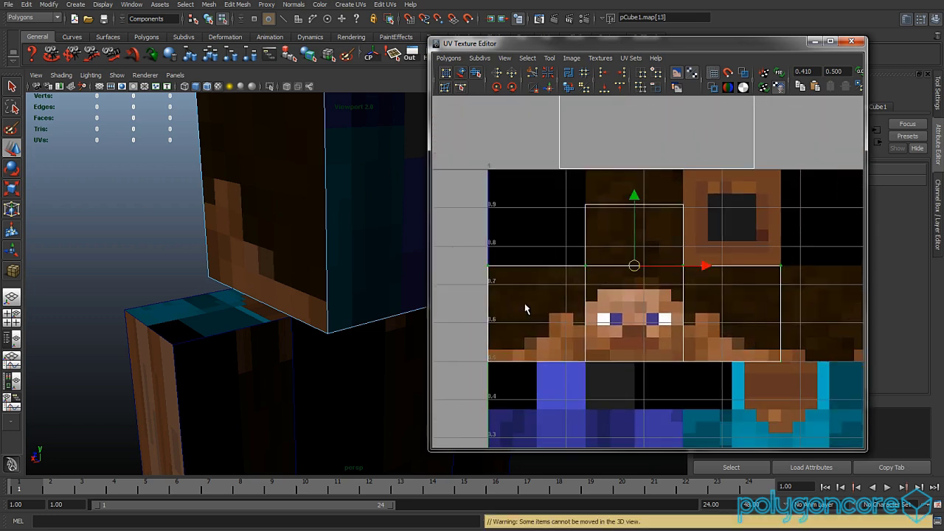
scroll(532, 305, up, 10)
scroll(560, 304, down, 1)
alt+middle_drag(589, 284, 582, 326)
scroll(664, 318, up, 2)
scroll(700, 311, down, 2)
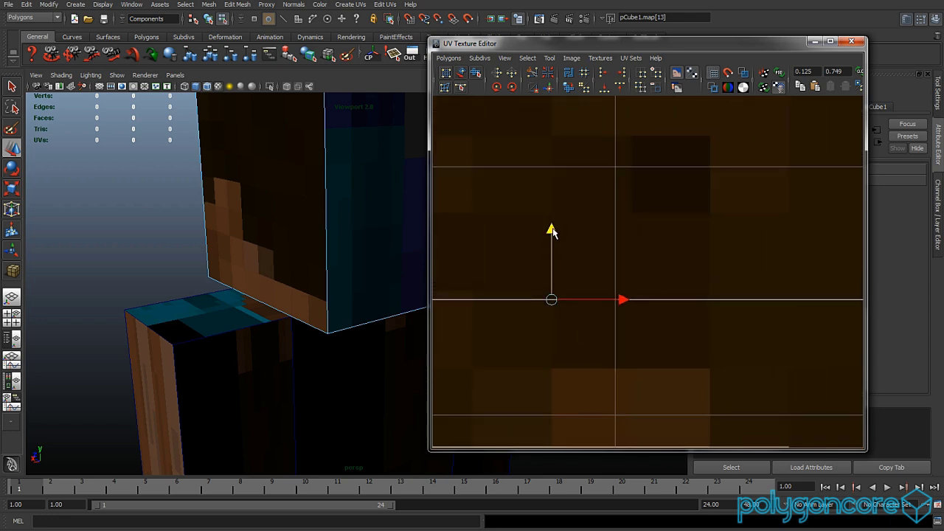
drag(550, 221, 550, 215)
alt+middle_drag(684, 277, 493, 269)
alt+middle_drag(559, 281, 605, 270)
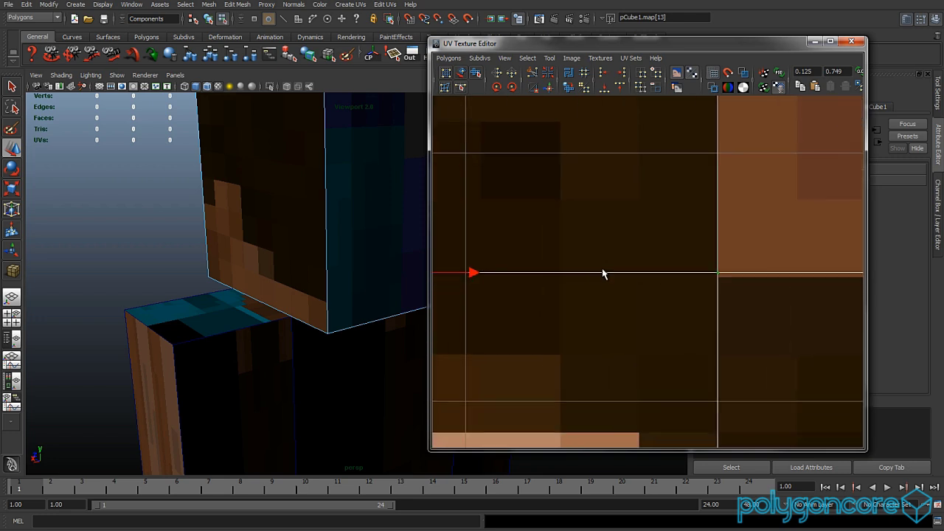
scroll(604, 270, down, 1)
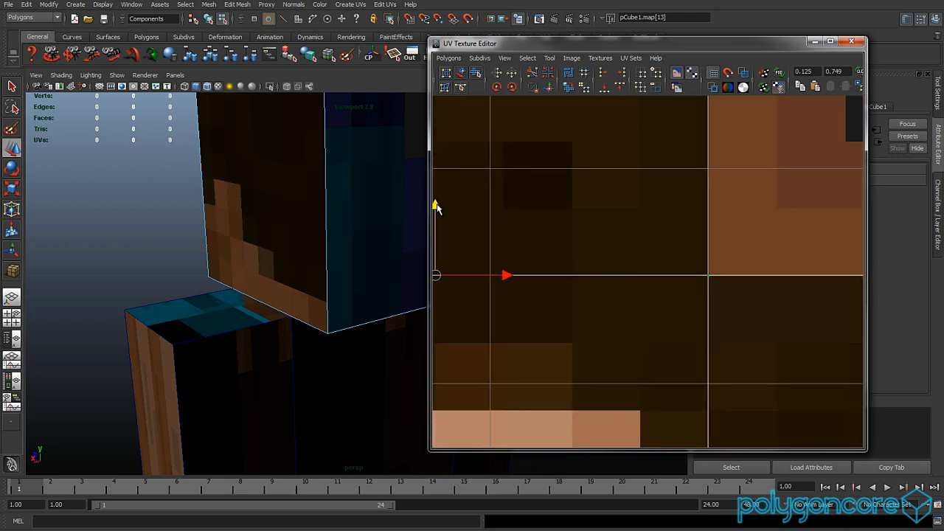
Step: Move the top face's two upper UVs up to the texture's upper border, covering the whole hair artwork
scroll(588, 288, down, 5)
alt+middle_drag(592, 283, 656, 351)
scroll(655, 351, up, 1)
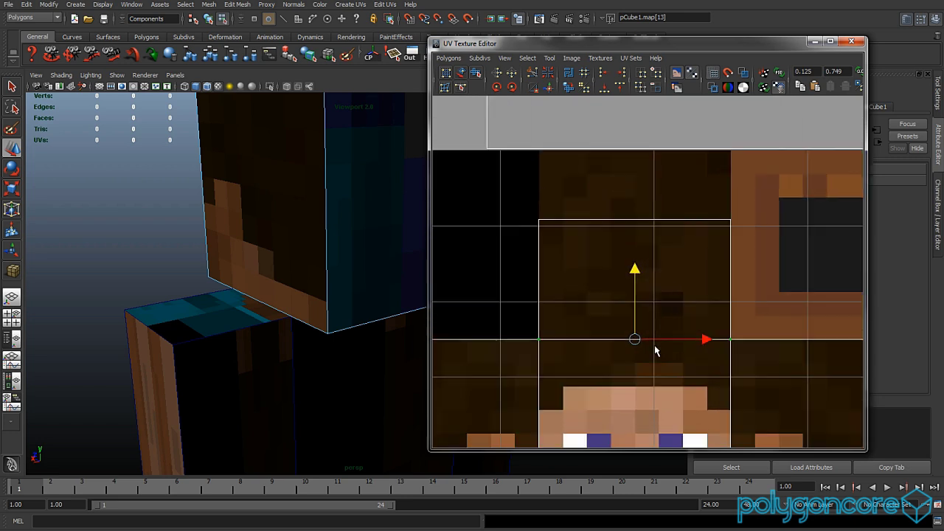
drag(733, 197, 508, 273)
scroll(562, 251, up, 1)
alt+middle_drag(562, 250, 590, 333)
scroll(589, 333, up, 2)
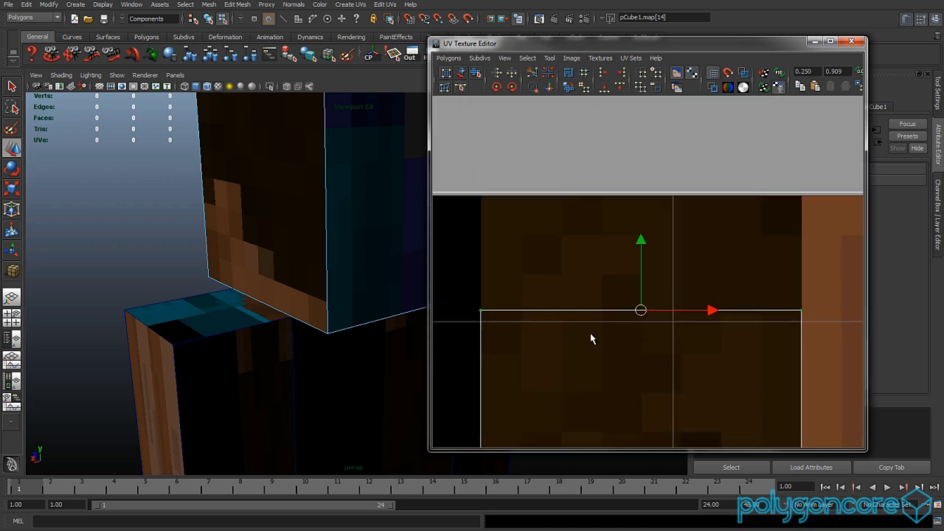
drag(641, 240, 639, 126)
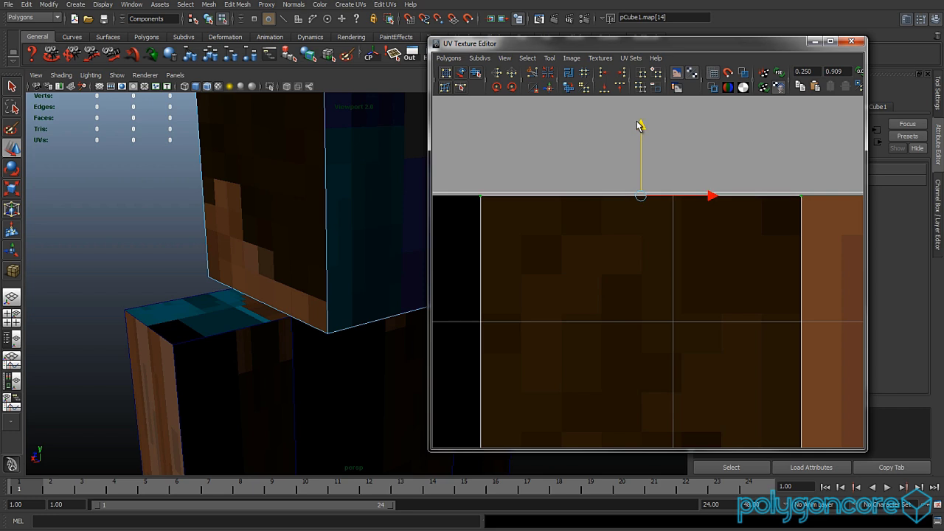
drag(639, 126, 640, 126)
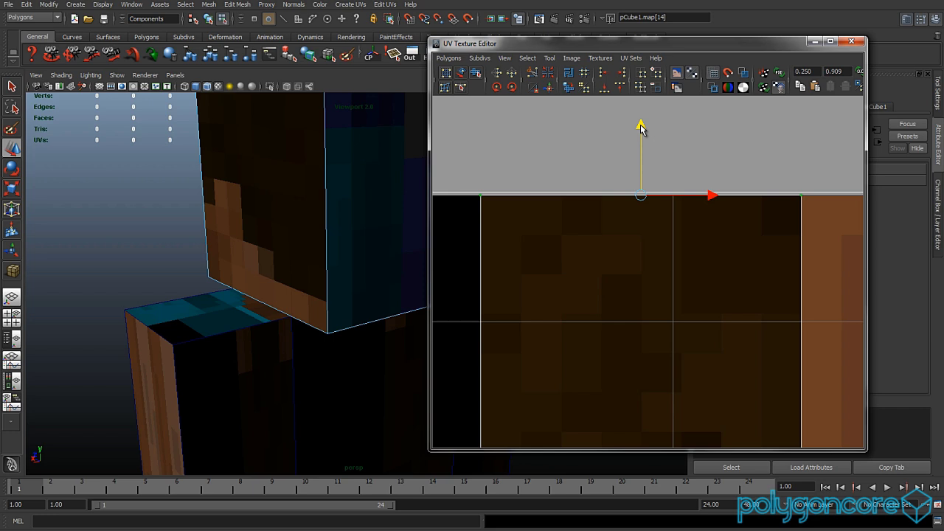
scroll(301, 282, down, 4)
Step: Select the edge shared by the two remaining head faces above the texture and cut the UVs along it
alt+drag(320, 313, 509, 321)
alt+drag(354, 325, 398, 324)
alt+middle_drag(350, 316, 344, 324)
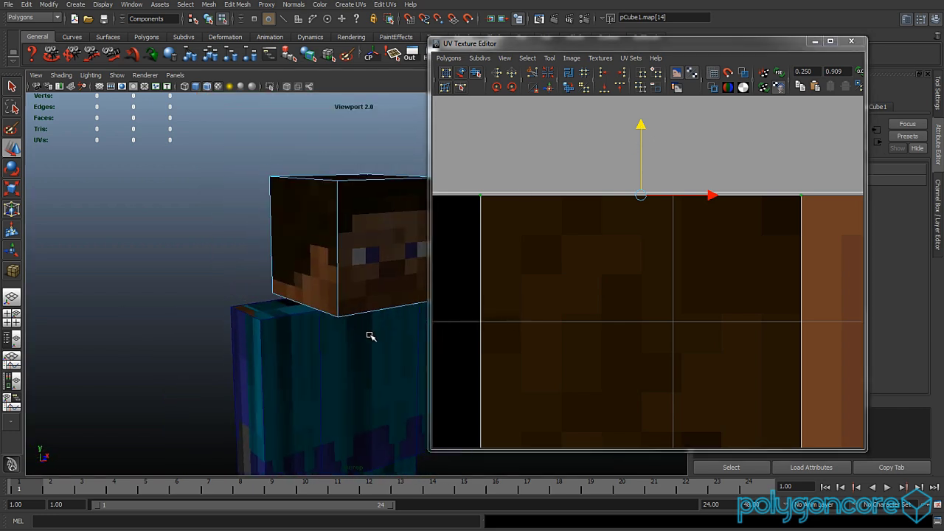
alt+drag(322, 329, 390, 332)
scroll(514, 331, down, 5)
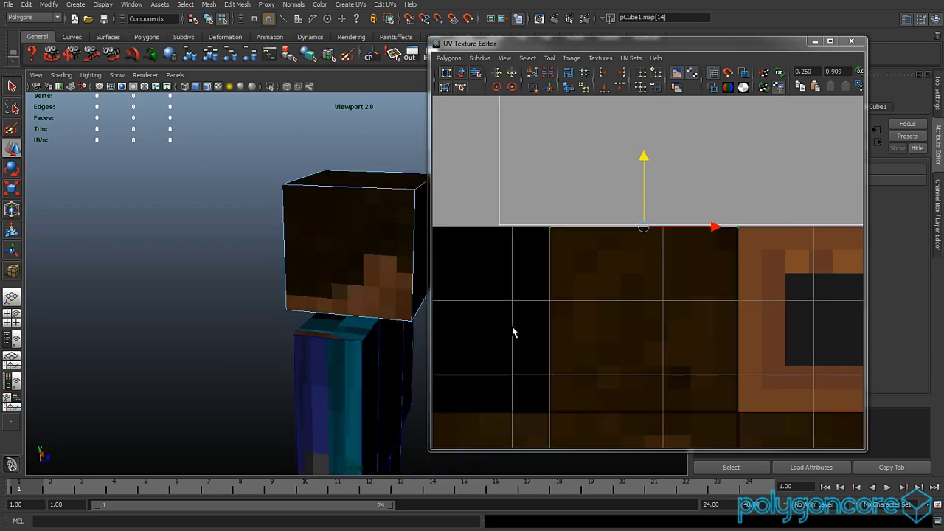
scroll(587, 330, up, 2)
alt+drag(379, 296, 455, 295)
right_drag(337, 259, 339, 274)
click(339, 253)
right_drag(578, 224, 603, 225)
right_drag(606, 177, 615, 184)
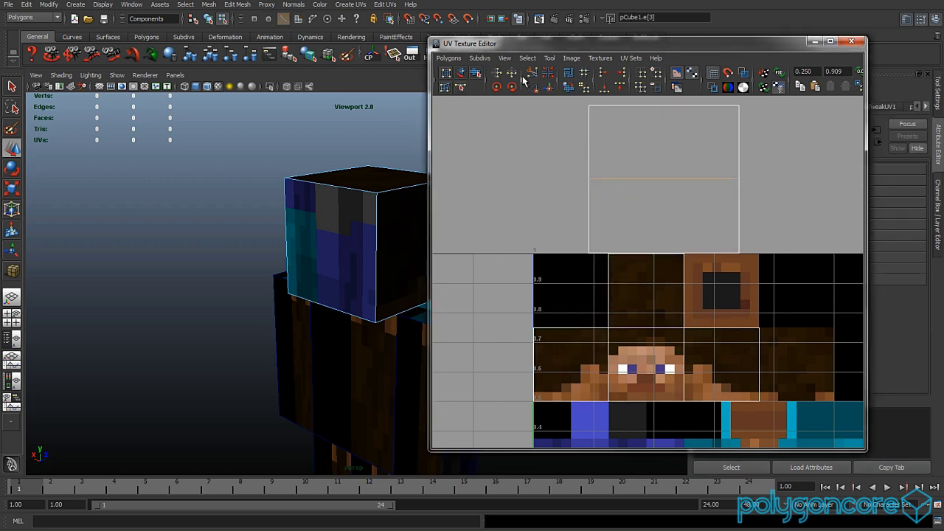
mouse_move(609, 193)
right_down()
mouse_move(611, 178)
mouse_move(597, 204)
right_up()
click(592, 206)
Step: Move and sew the head's back face onto the outer edge of the right-hand side face
alt+middle_drag(602, 279, 606, 266)
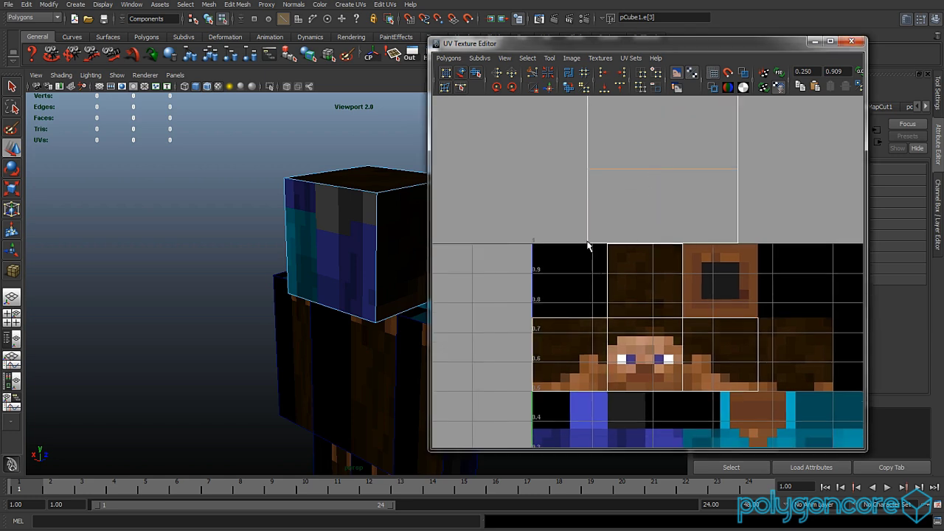
alt+middle_drag(674, 334, 607, 325)
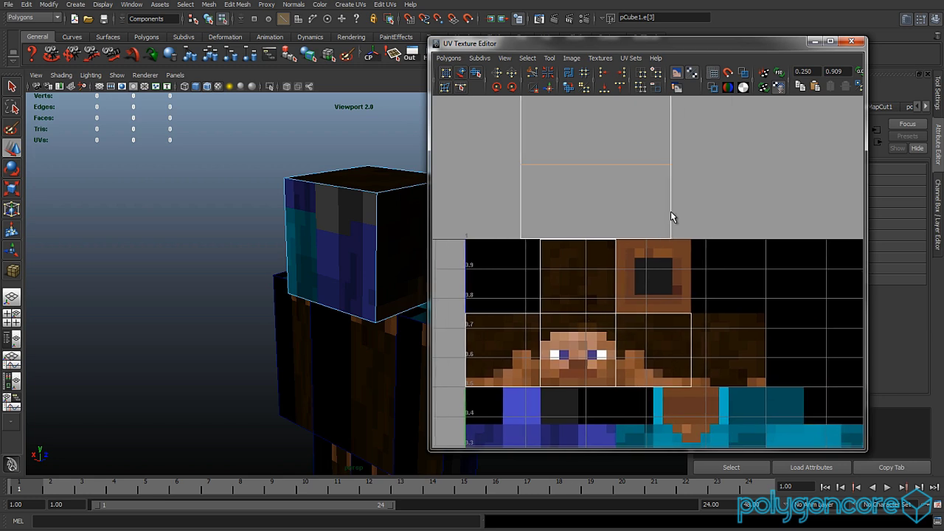
click(549, 87)
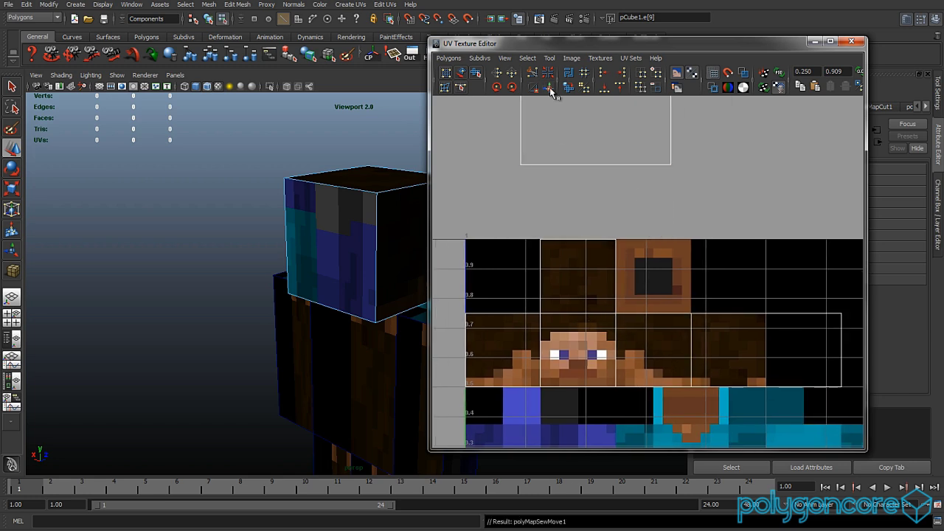
Step: Select the back face's two outer UVs and move them horizontally left onto the border of the back-of-head artwork
scroll(697, 348, down, 1)
alt+middle_drag(698, 348, 609, 317)
scroll(610, 318, up, 1)
right_drag(758, 345, 797, 338)
drag(764, 261, 721, 354)
drag(814, 317, 735, 317)
scroll(718, 352, up, 2)
scroll(719, 352, up, 3)
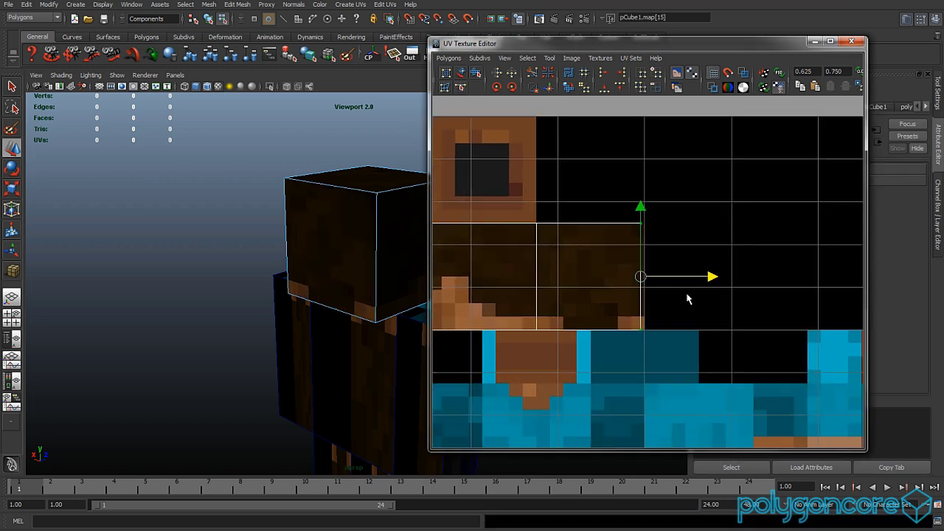
drag(707, 244, 721, 241)
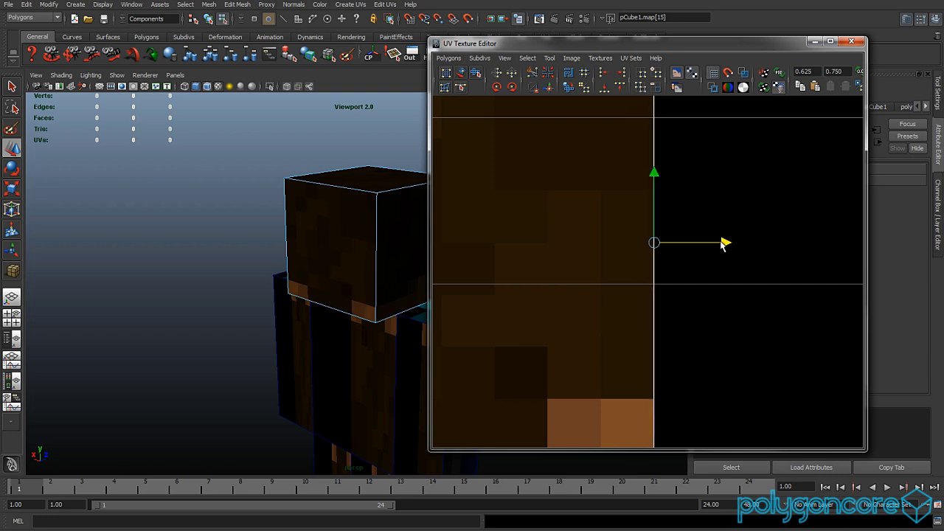
Step: Select all UVs of the remaining bottom-face shell and move it to just above the head's underside artwork
scroll(672, 236, down, 4)
alt+middle_drag(637, 241, 692, 293)
scroll(691, 290, up, 2)
scroll(594, 267, down, 5)
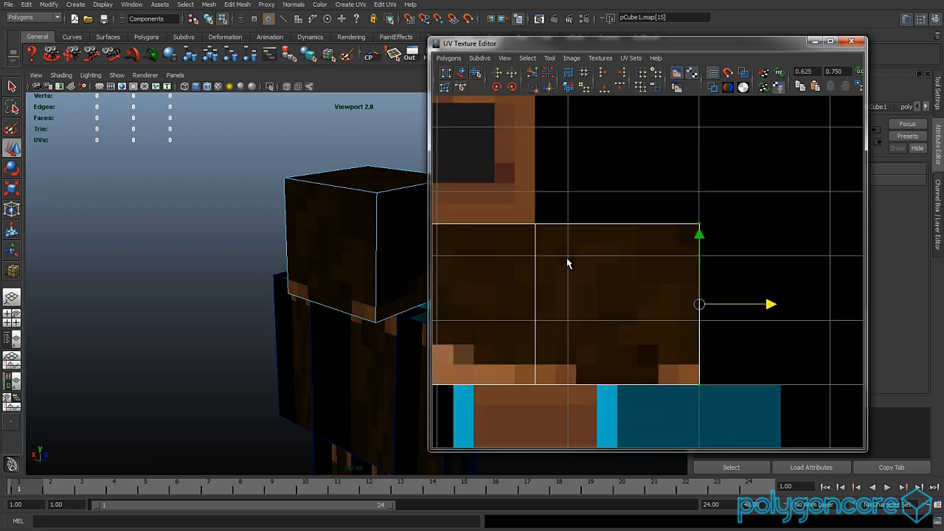
scroll(614, 285, down, 1)
alt+middle_drag(613, 258, 624, 295)
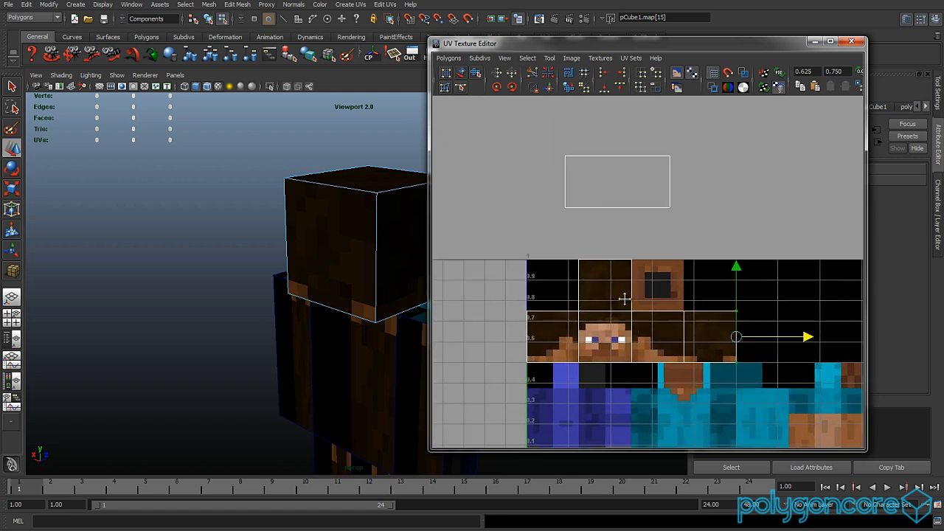
scroll(624, 293, up, 2)
right_drag(629, 194, 665, 194)
drag(701, 122, 520, 224)
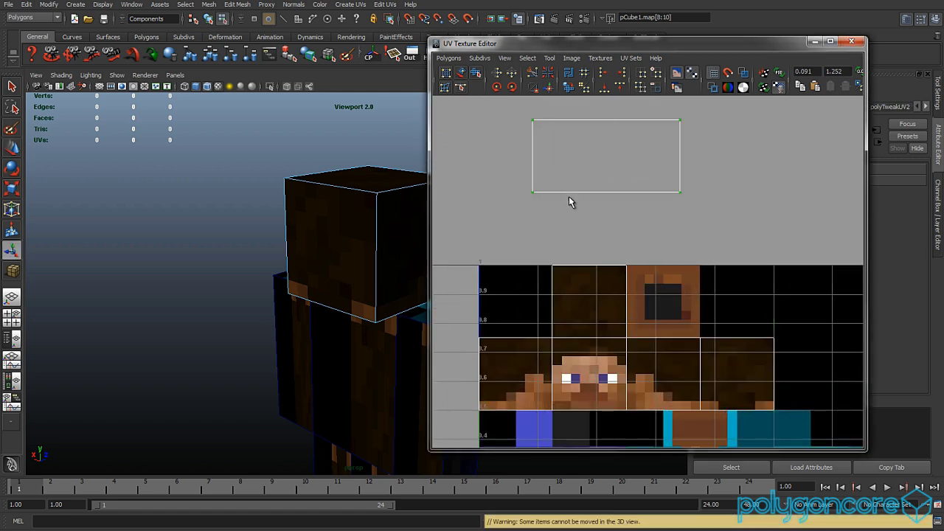
key(w)
drag(685, 202, 641, 190)
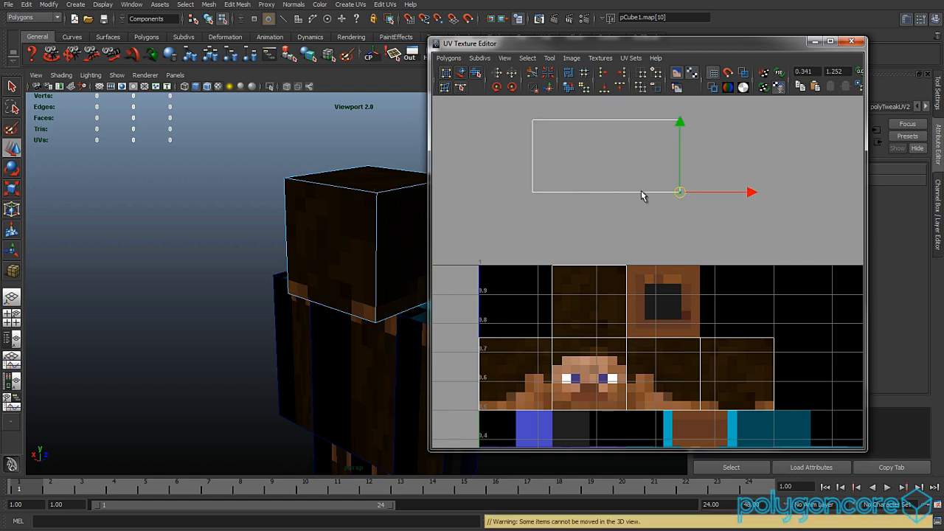
double_click(679, 193)
drag(607, 161, 704, 211)
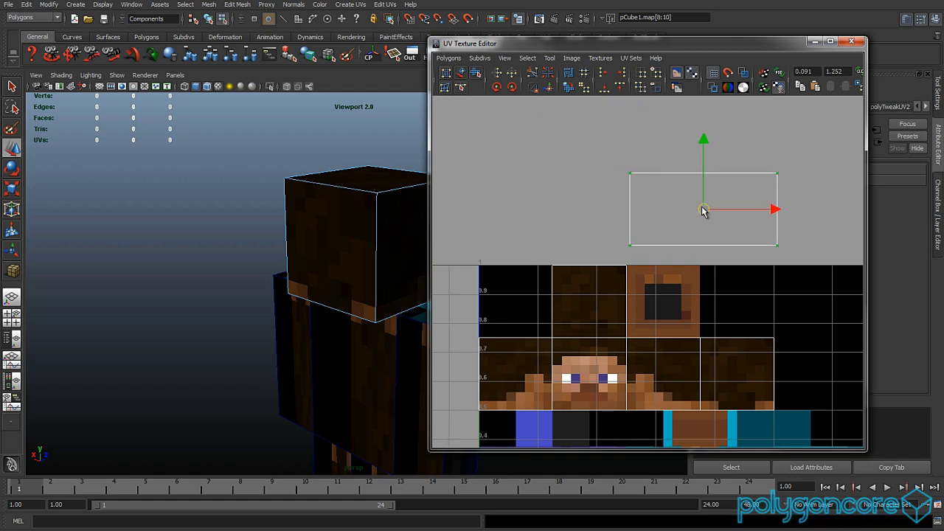
Step: Scale the bottom-face shell down uniformly to roughly the width of the head's underside artwork
scroll(703, 211, up, 3)
key(r)
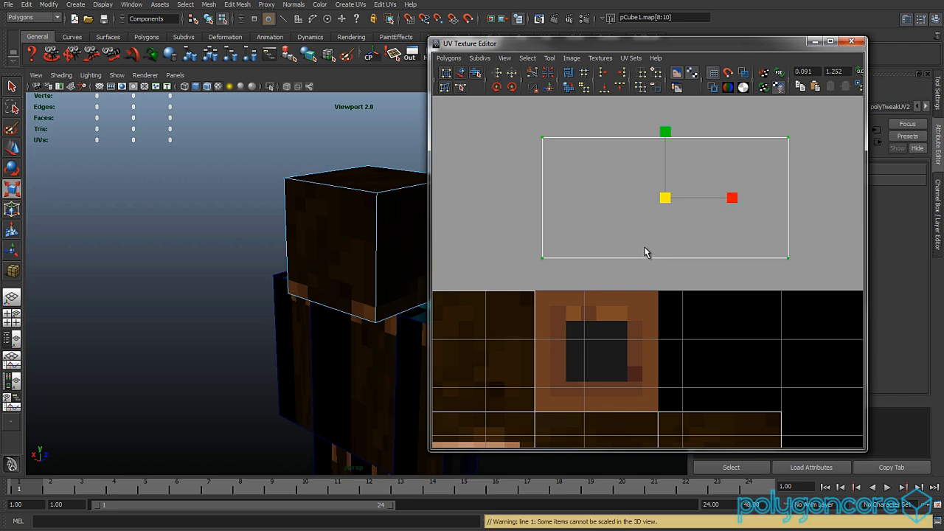
drag(664, 197, 632, 230)
key(w)
scroll(647, 259, up, 2)
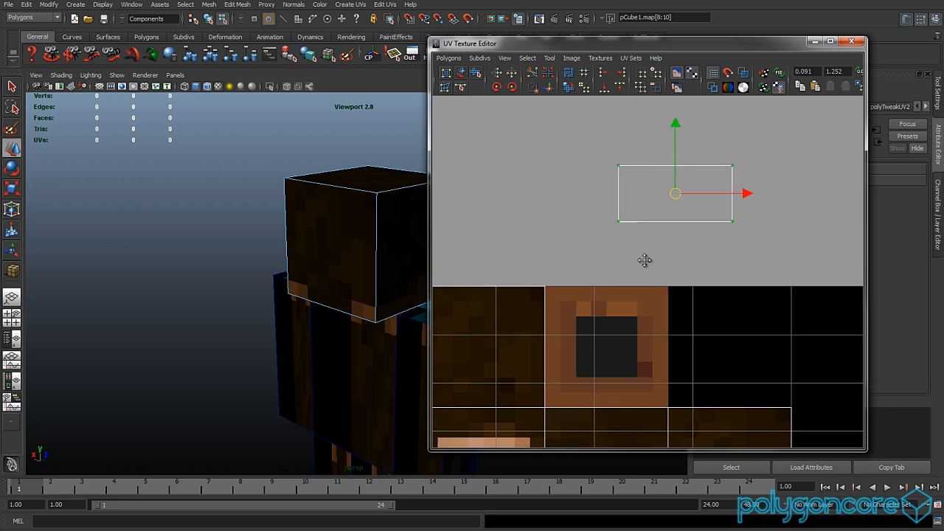
Step: Move the bottom-face shell onto the head's underside artwork and shift its two right-hand UVs horizontally onto the artwork's border
drag(698, 194, 629, 310)
alt+drag(400, 323, 451, 342)
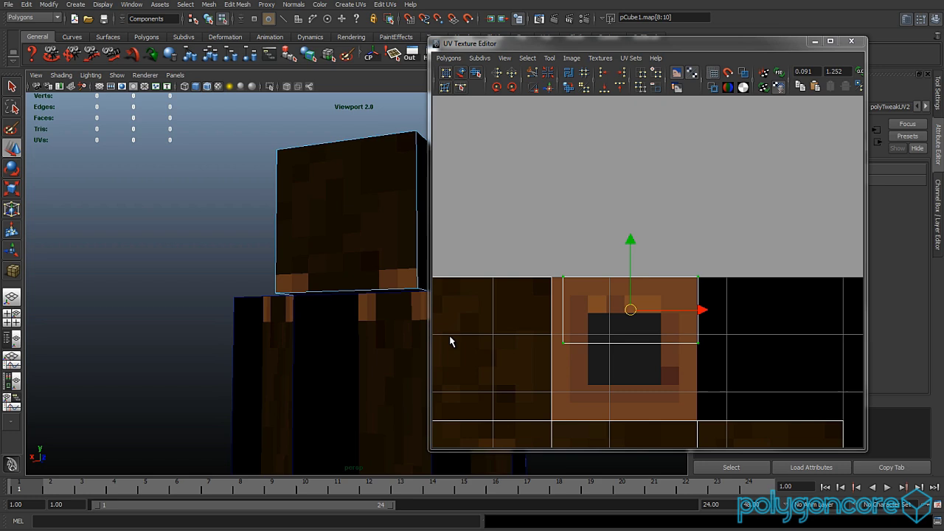
scroll(659, 360, down, 6)
alt+middle_drag(659, 360, 657, 331)
scroll(657, 331, up, 7)
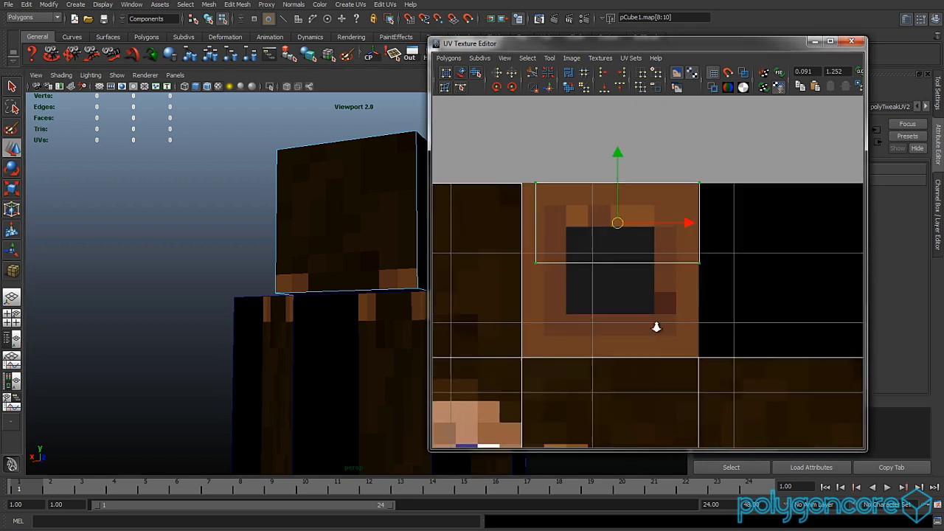
scroll(656, 327, up, 3)
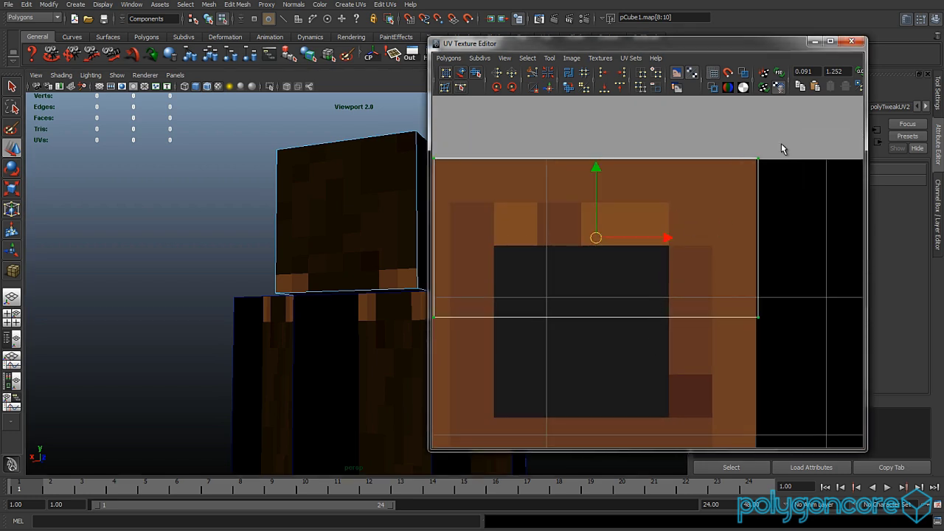
drag(713, 365, 713, 364)
drag(828, 239, 826, 238)
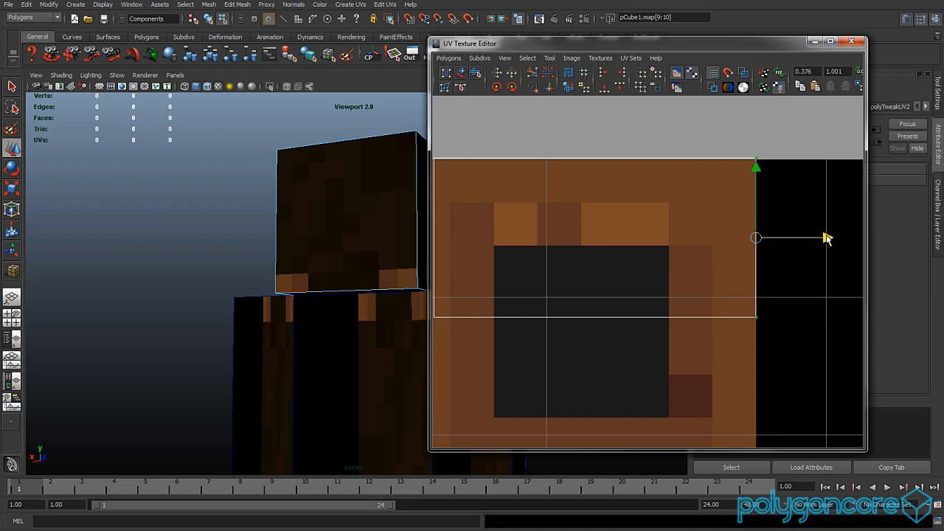
Step: Select the bottom-face shell's two lower UVs and move them vertically down to the lower border of the underside artwork
scroll(702, 363, down, 2)
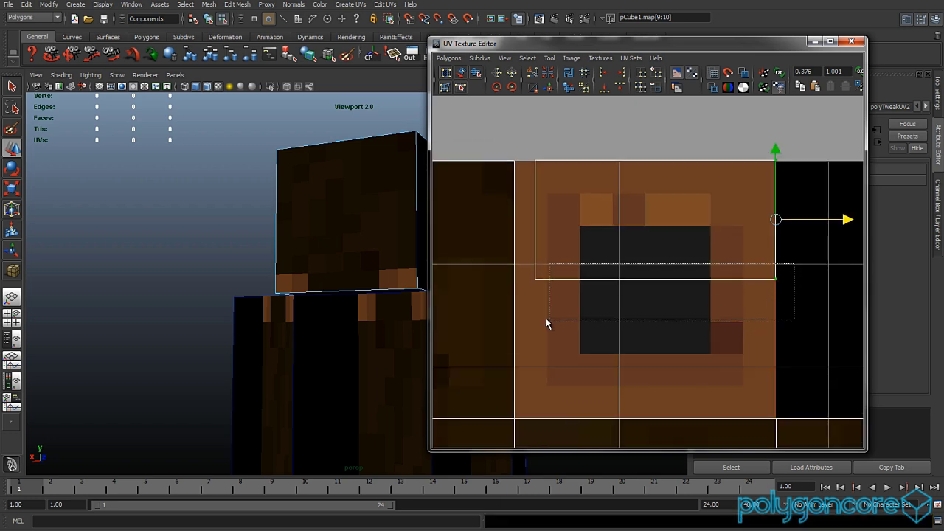
drag(546, 322, 544, 323)
drag(653, 218, 641, 354)
alt+middle_drag(649, 372, 636, 278)
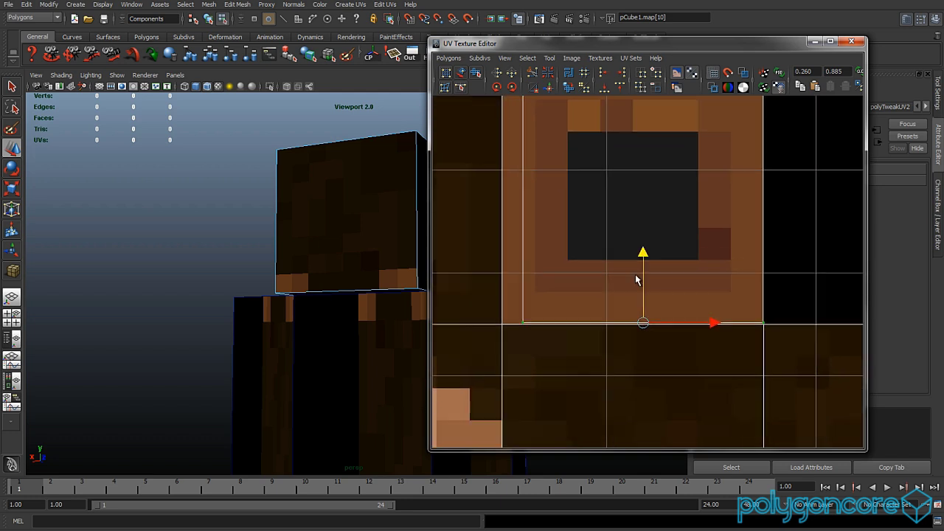
scroll(636, 276, up, 2)
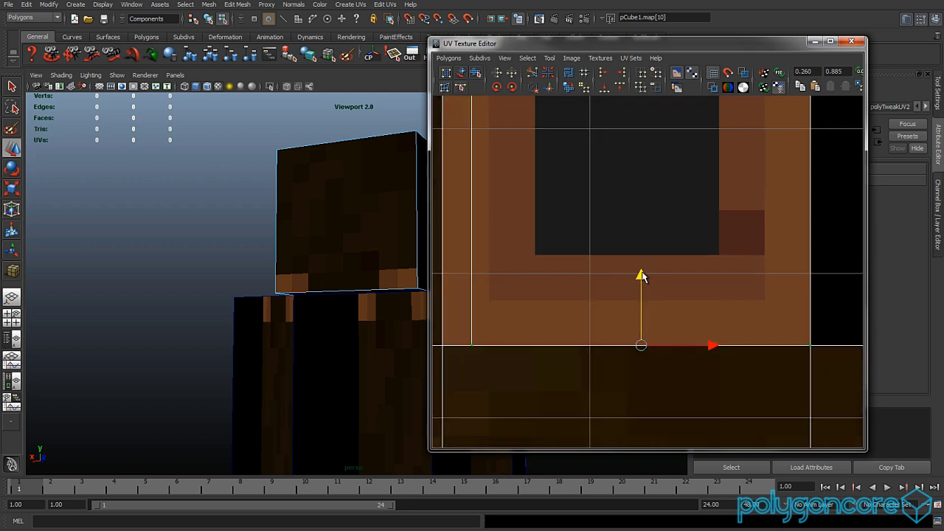
Step: Select the bottom-face shell's two left-hand UVs and move them horizontally onto the left border of the underside artwork
scroll(544, 285, down, 1)
alt+middle_drag(565, 295, 637, 348)
scroll(615, 289, down, 2)
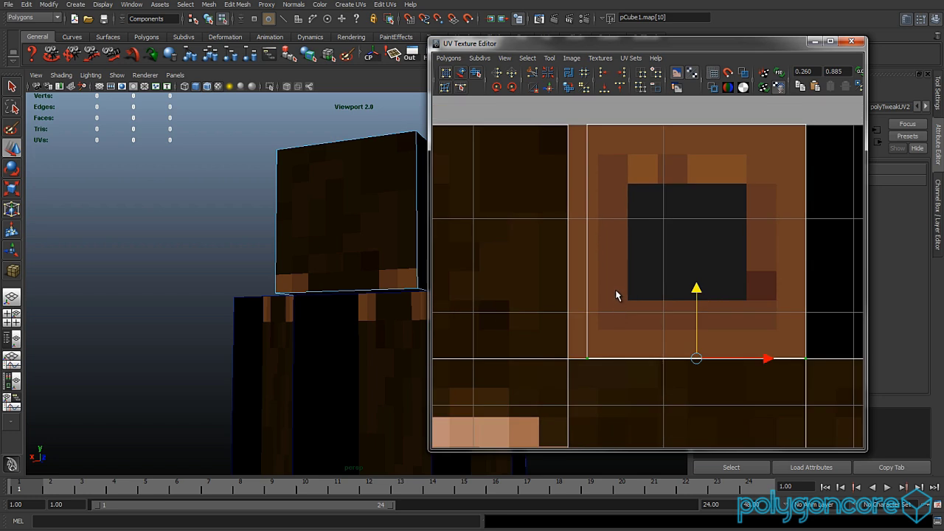
drag(576, 373, 575, 370)
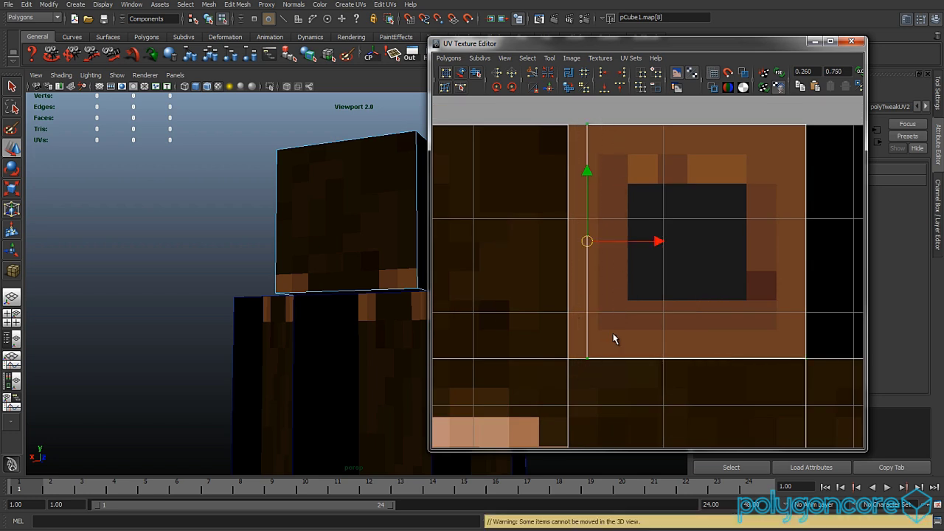
drag(652, 245, 638, 245)
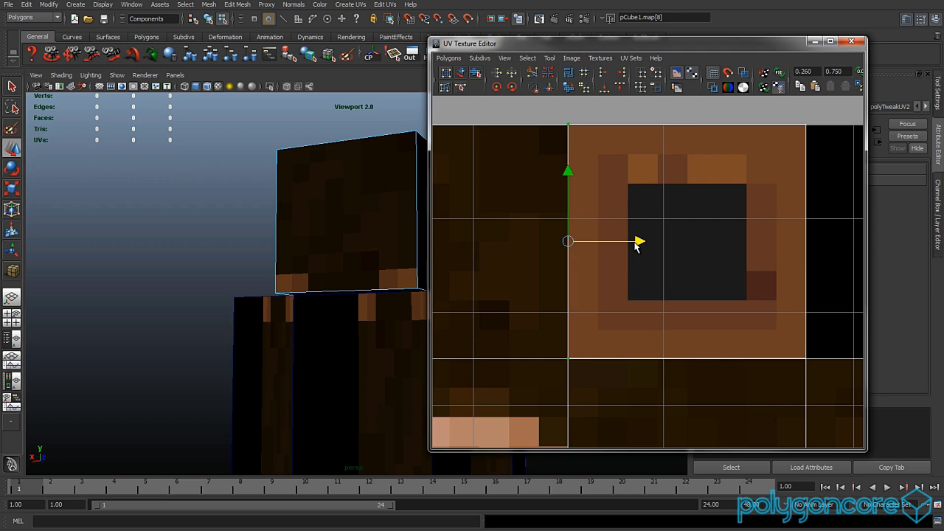
Step: Align the head's middle row of UVs vertically, and the UV column between the front and left side faces horizontally
scroll(621, 337, down, 5)
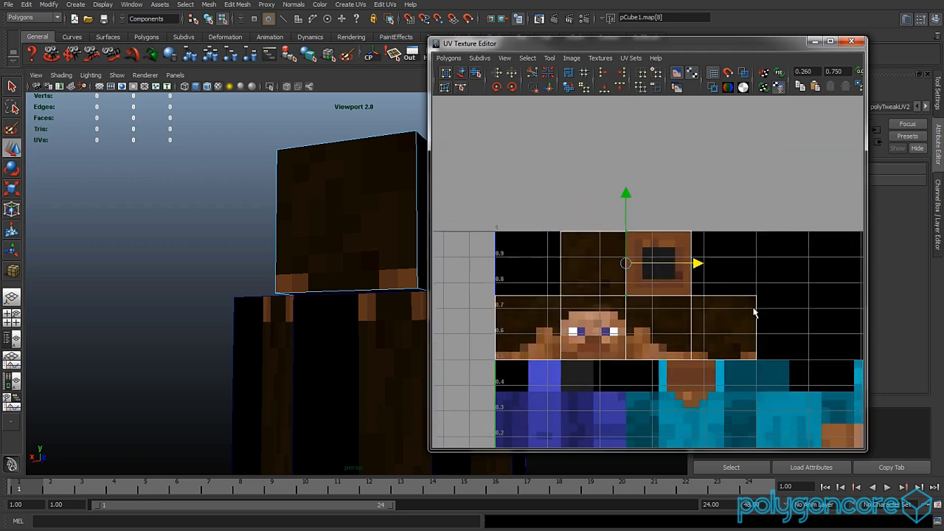
drag(536, 328, 474, 325)
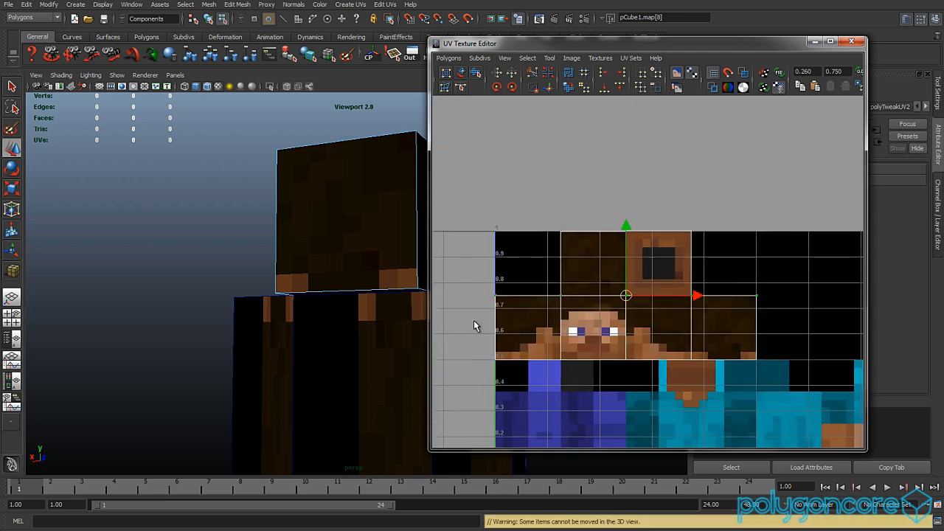
click(619, 88)
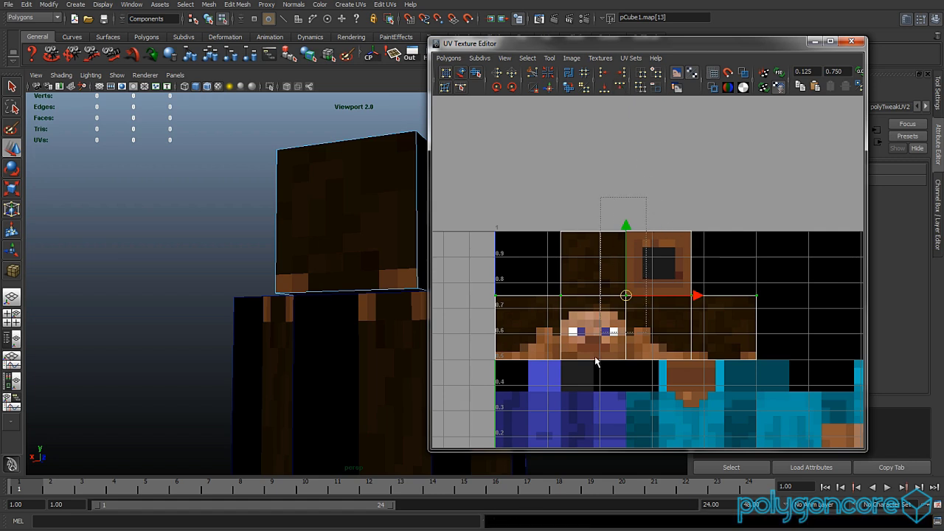
drag(596, 362, 598, 371)
click(602, 74)
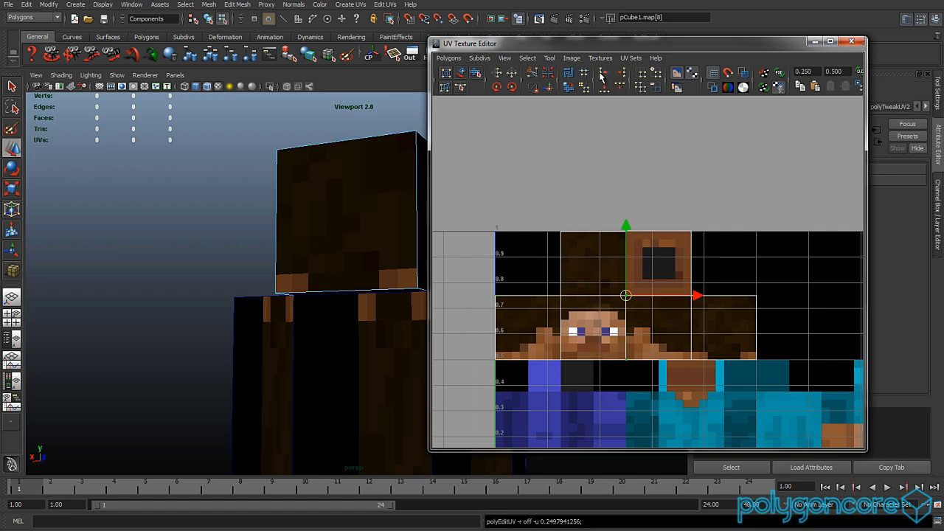
Step: Align the UV column on the underside face's outer edge horizontally and the head's top row of UVs vertically
drag(727, 215, 674, 373)
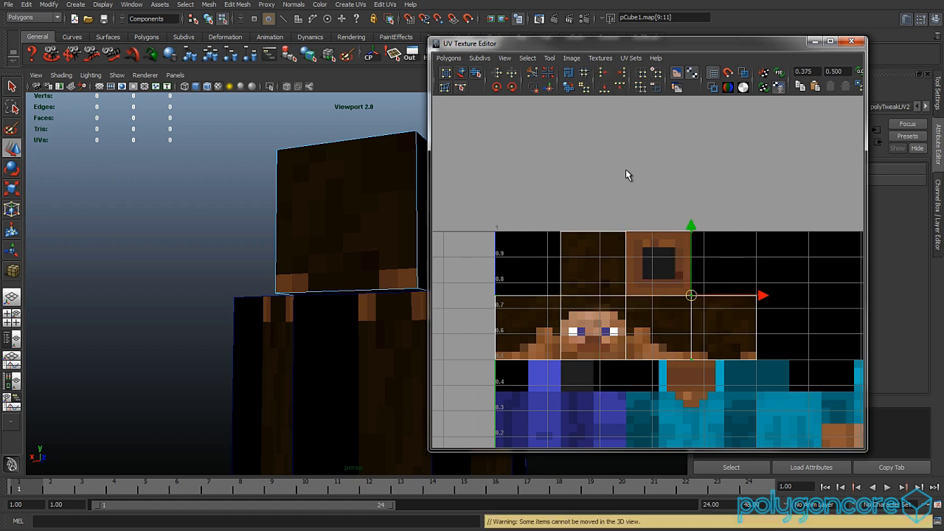
click(623, 74)
drag(741, 190, 517, 254)
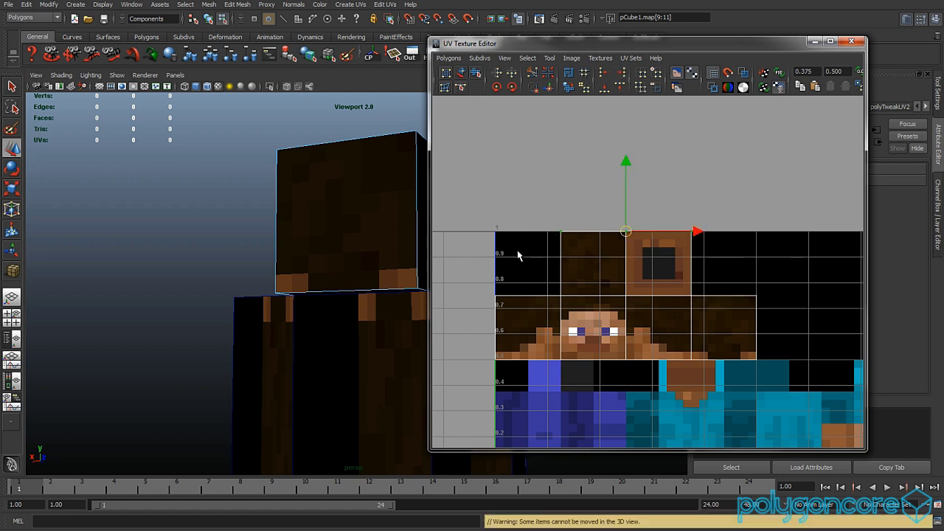
click(605, 89)
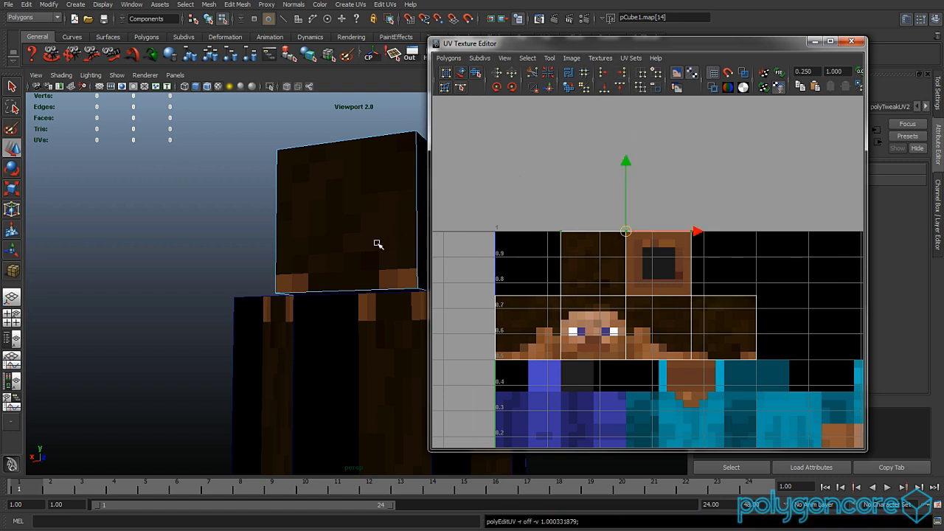
Step: Return the head to object mode and isolate it using Default Quality Rendering, switch back to Viewport 2.0, and deselect the head
alt+drag(377, 244, 358, 238)
right_drag(359, 238, 243, 228)
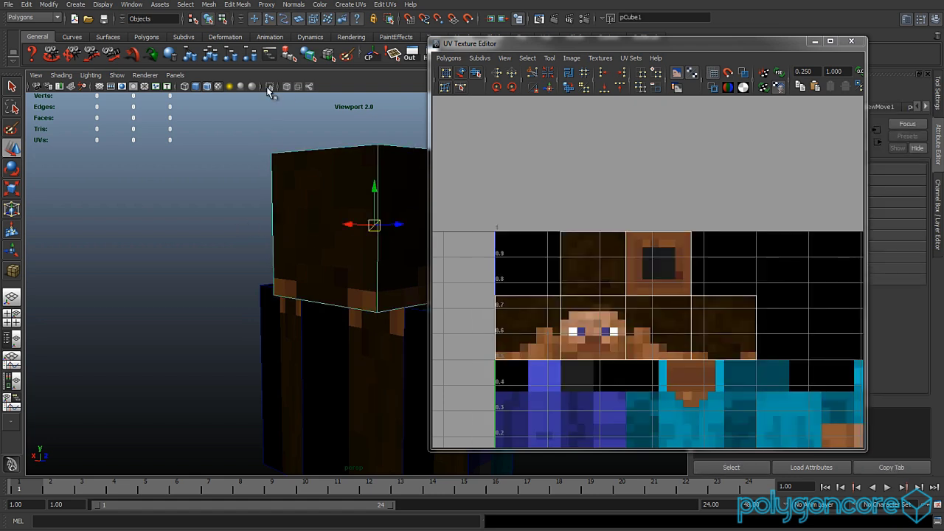
click(144, 76)
click(155, 103)
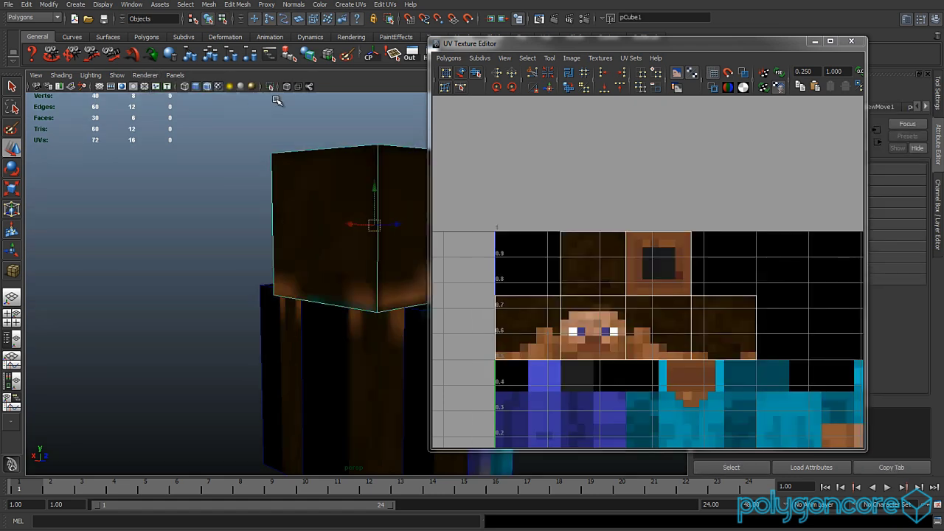
click(269, 87)
click(146, 75)
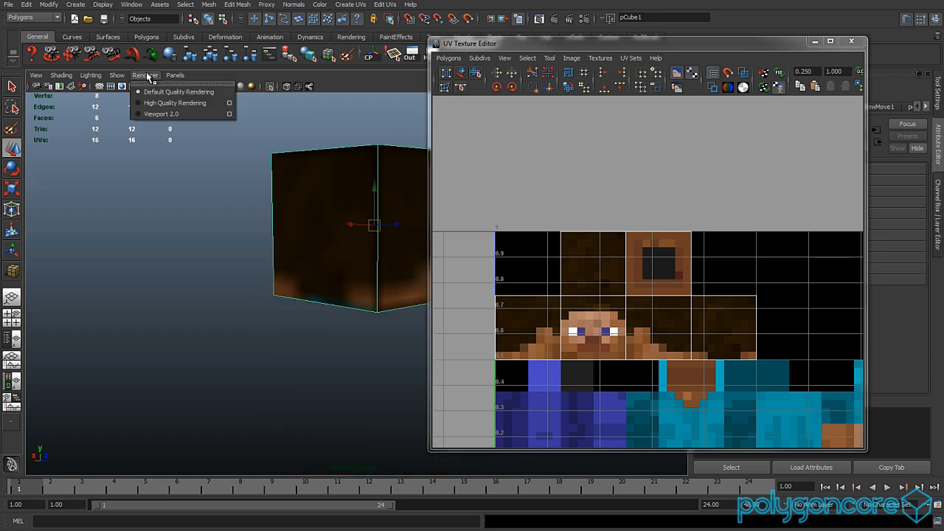
click(158, 113)
click(256, 228)
Step: Examine how the texture meets the edges of the isolated head's top and back faces, and reselect the head
alt+middle_drag(289, 260, 283, 272)
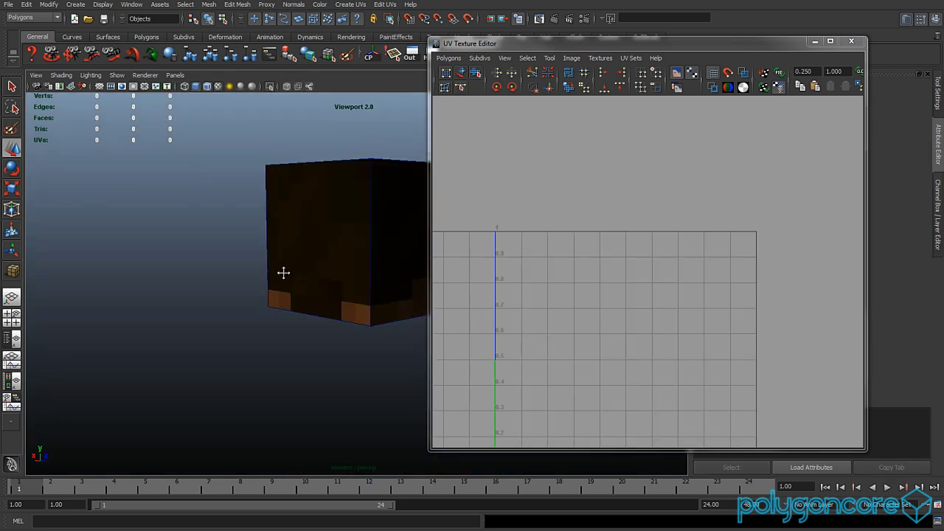
alt+right_drag(282, 272, 316, 255)
alt+drag(316, 255, 274, 282)
right_drag(290, 249, 290, 225)
click(156, 124)
alt+drag(291, 280, 350, 287)
click(310, 292)
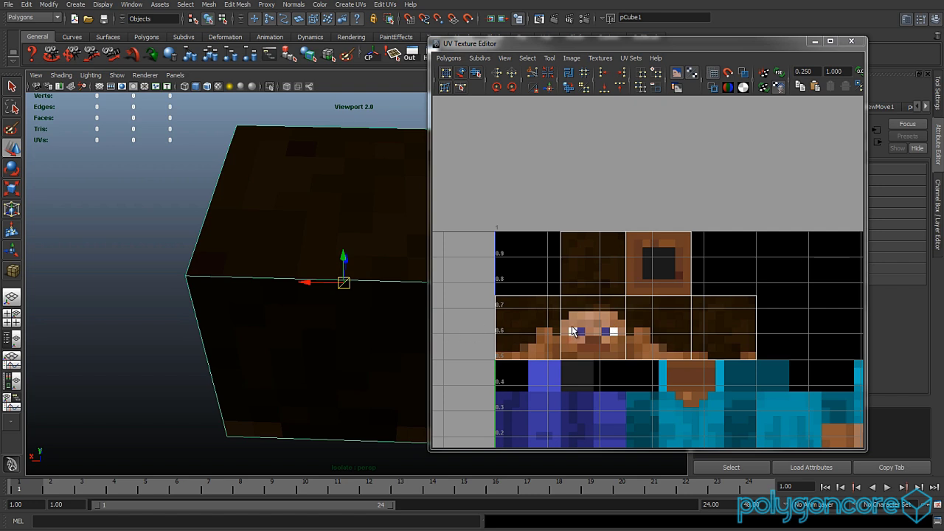
Step: Select the top row of the head's UVs and move it slightly in the vertical direction to fit the artwork's upper border
scroll(572, 326, up, 2)
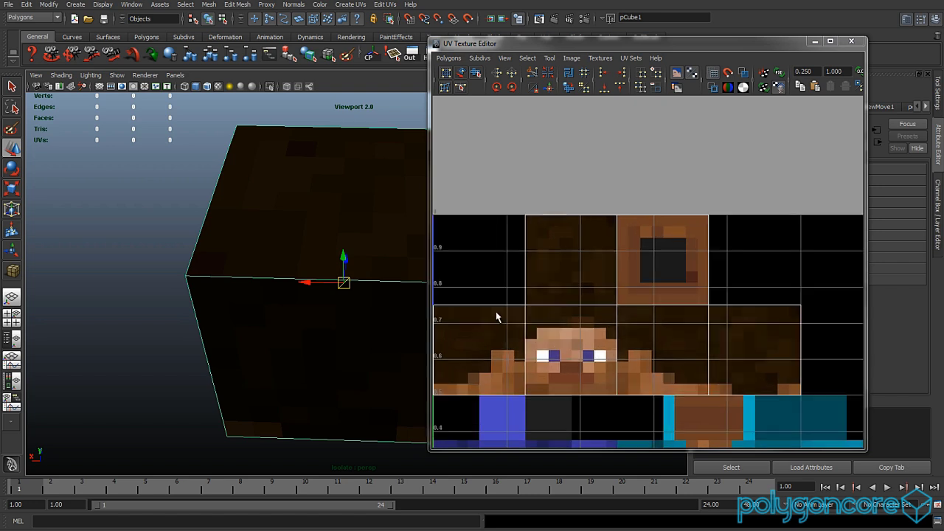
scroll(531, 312, up, 4)
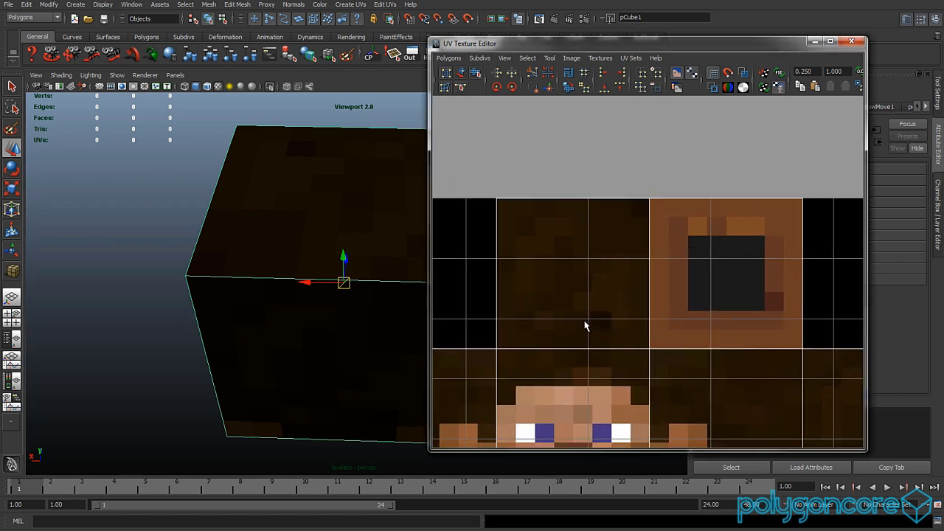
scroll(583, 325, up, 5)
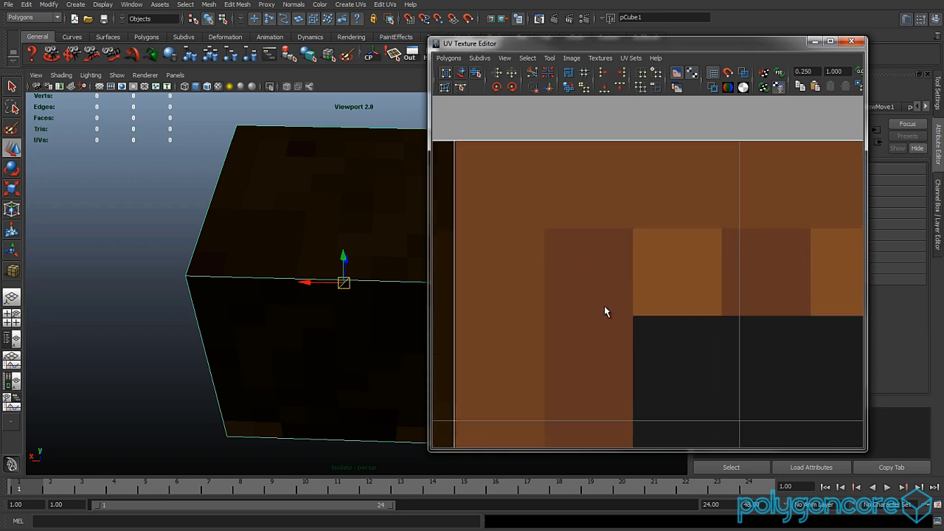
alt+middle_drag(604, 305, 565, 375)
scroll(544, 342, down, 5)
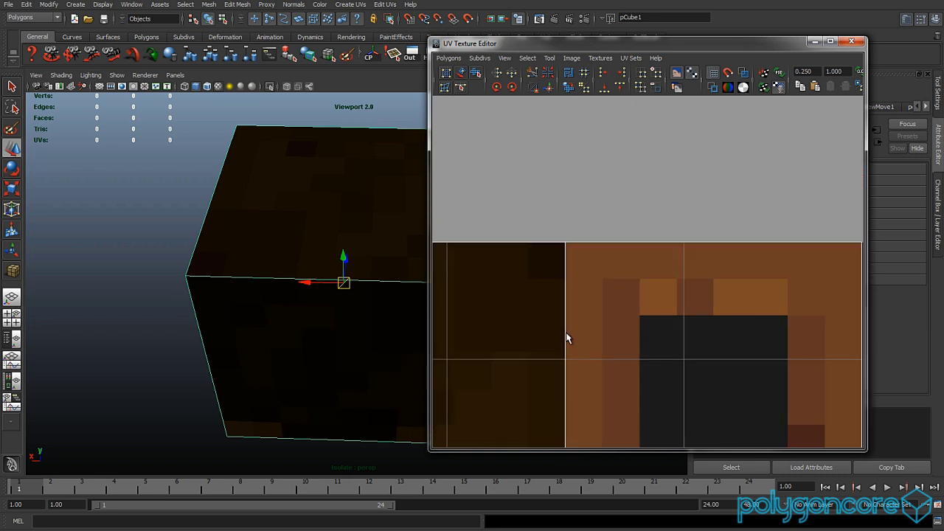
scroll(567, 338, down, 2)
right_drag(596, 310, 751, 245)
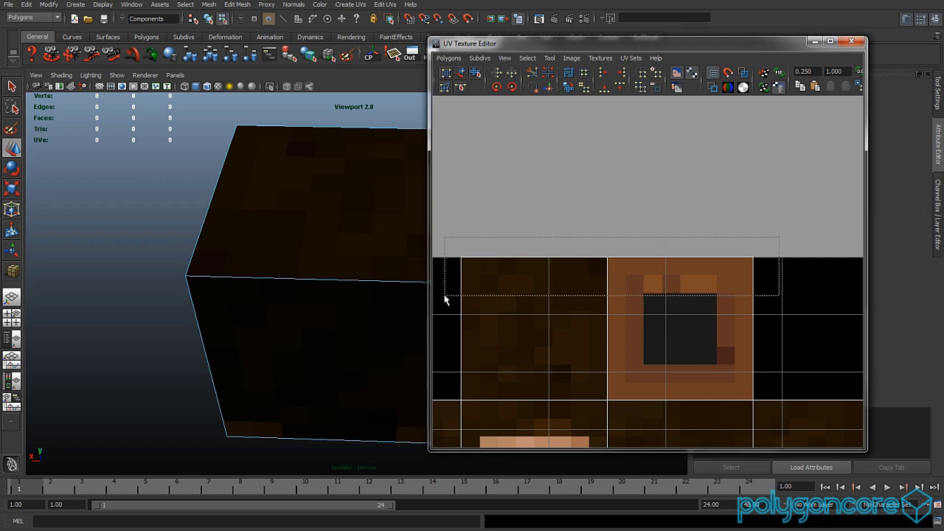
drag(444, 298, 445, 299)
scroll(518, 293, up, 4)
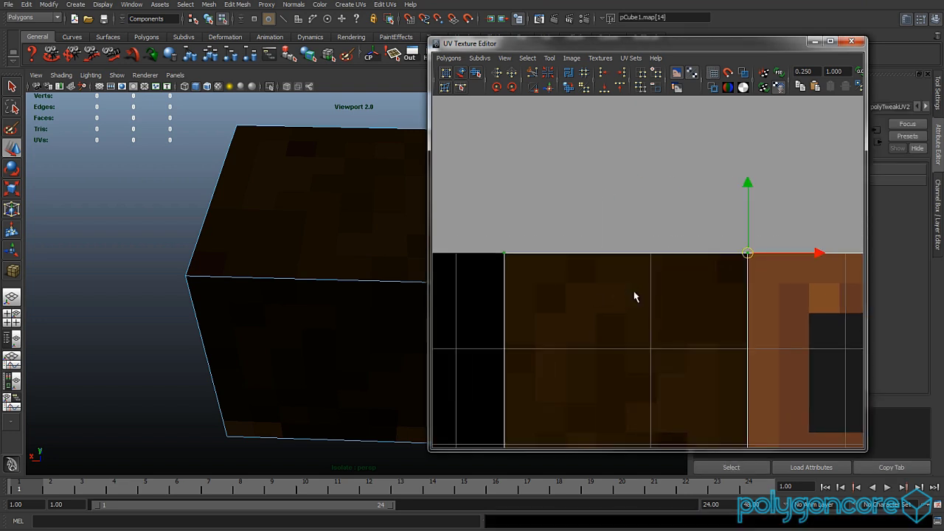
scroll(635, 296, up, 1)
click(768, 181)
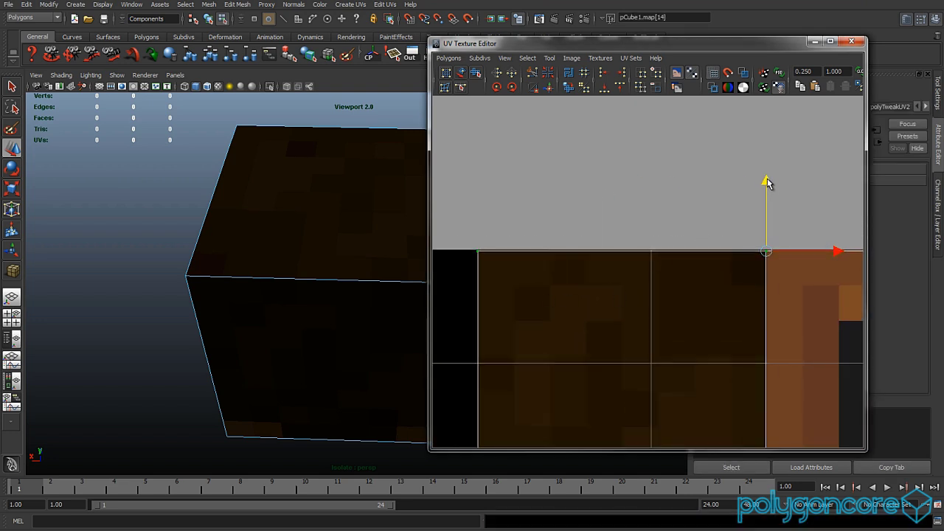
Step: Return to object mode, deselect the head, set the UV Texture Editor aside and examine the head from below
right_drag(328, 269, 369, 261)
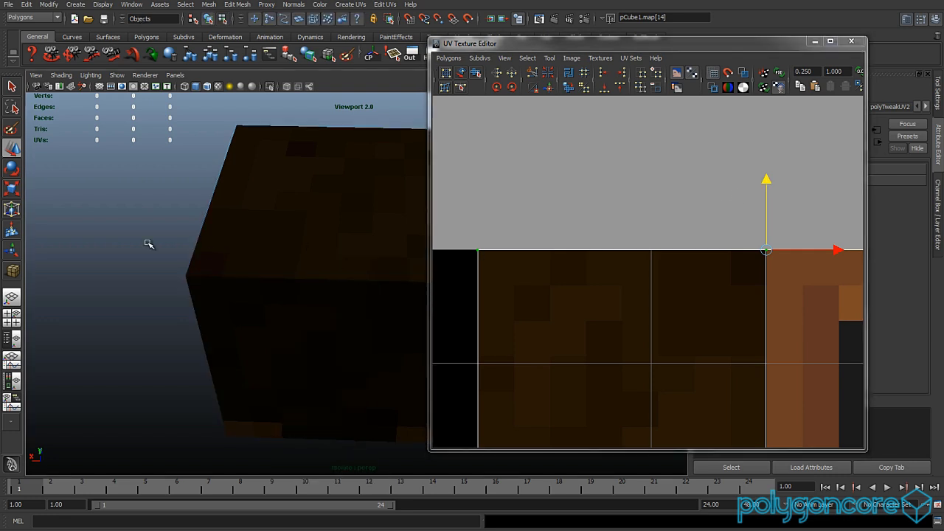
click(148, 244)
alt+drag(278, 288, 154, 260)
drag(493, 45, 651, 47)
alt+drag(499, 208, 315, 223)
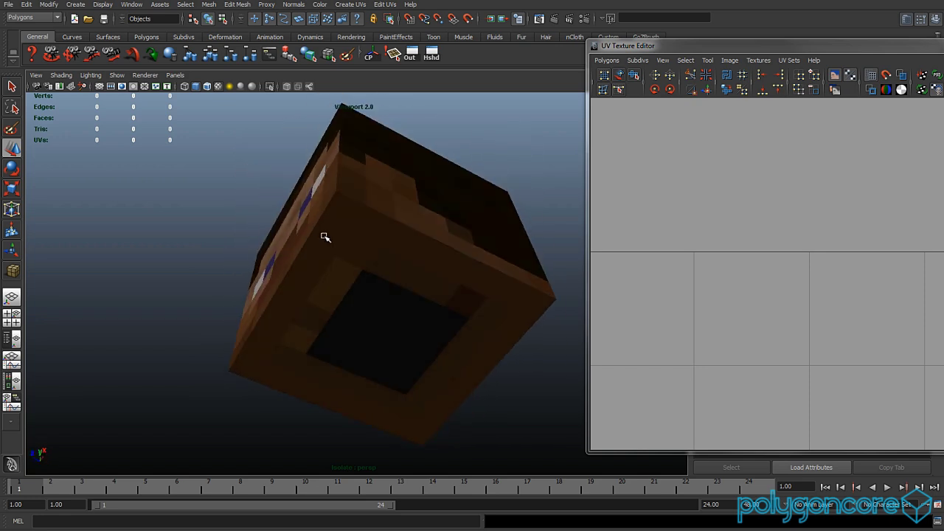
Step: Select the head's bottom face and compare its mapping with the Skinzones.png layout on the Minecraft Wiki page in the browser
click(331, 262)
scroll(763, 333, down, 4)
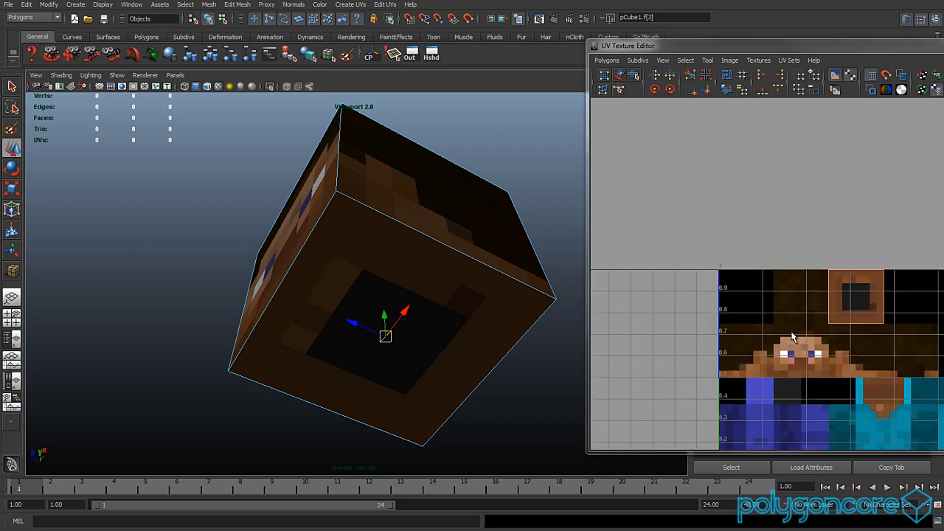
scroll(791, 338, up, 5)
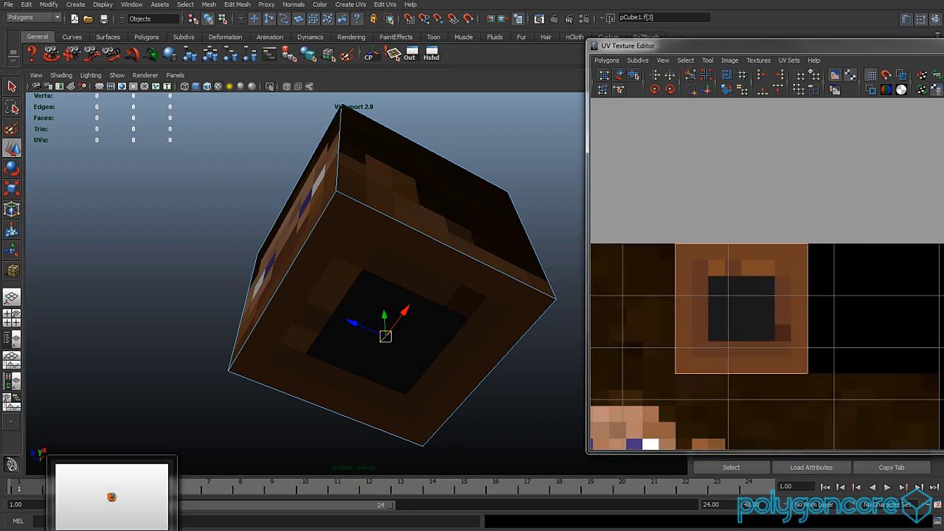
key(alt+Tab)
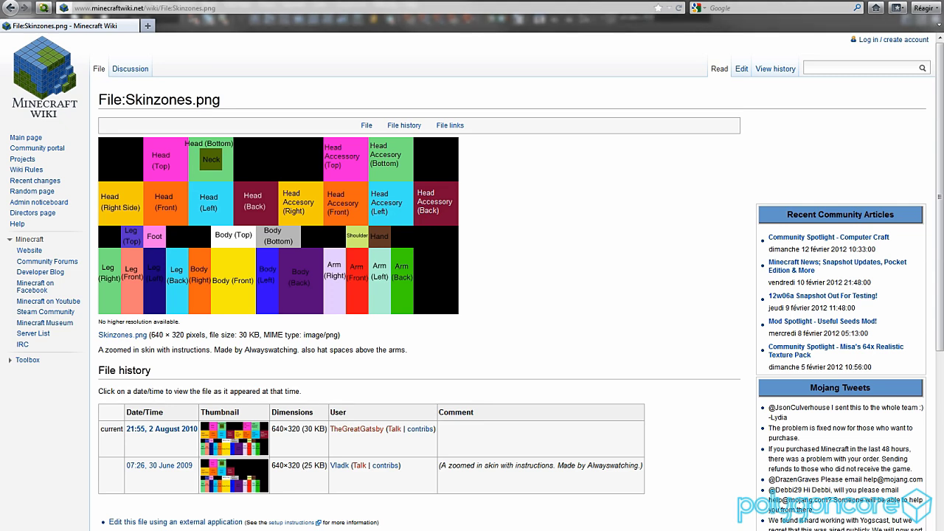
key(alt+Tab)
alt+drag(328, 389, 459, 389)
right_drag(723, 332, 732, 327)
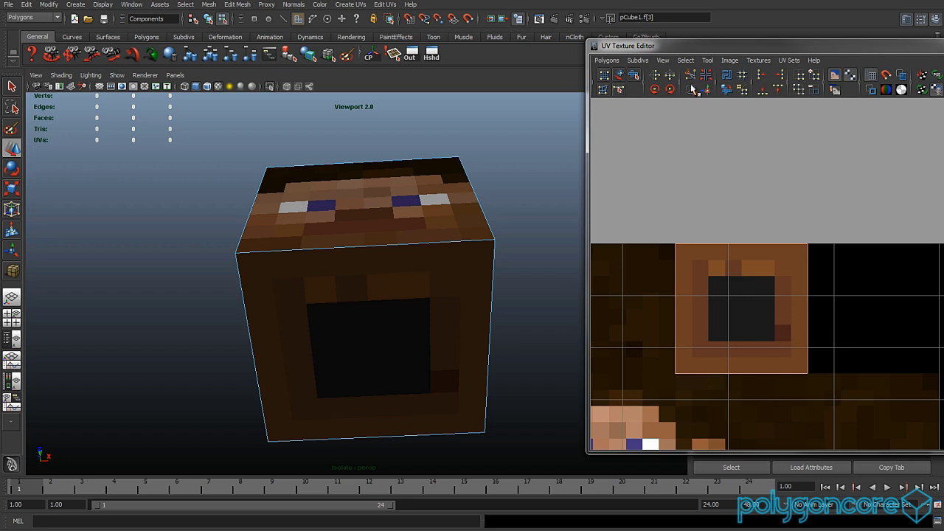
Step: Rotate the UVs of the head's bottom face to reorient its texture
click(657, 89)
click(657, 89)
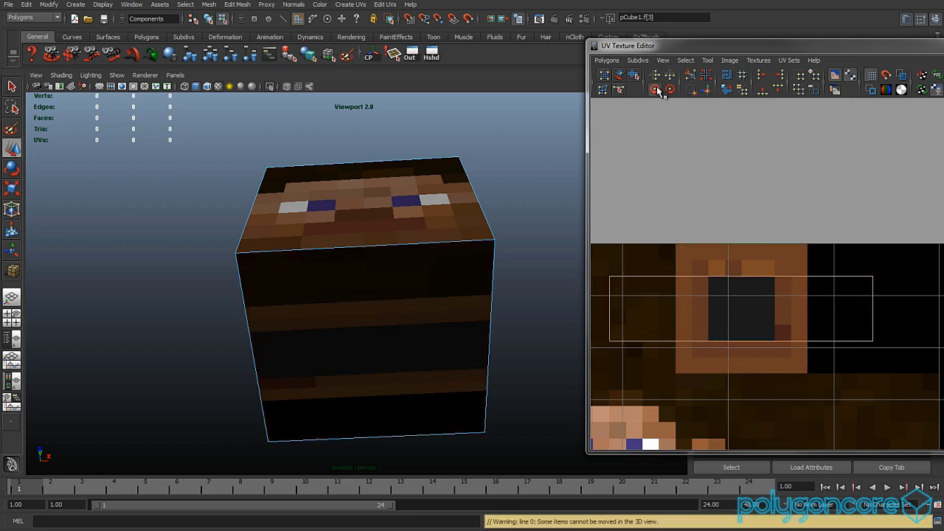
click(657, 89)
click(656, 90)
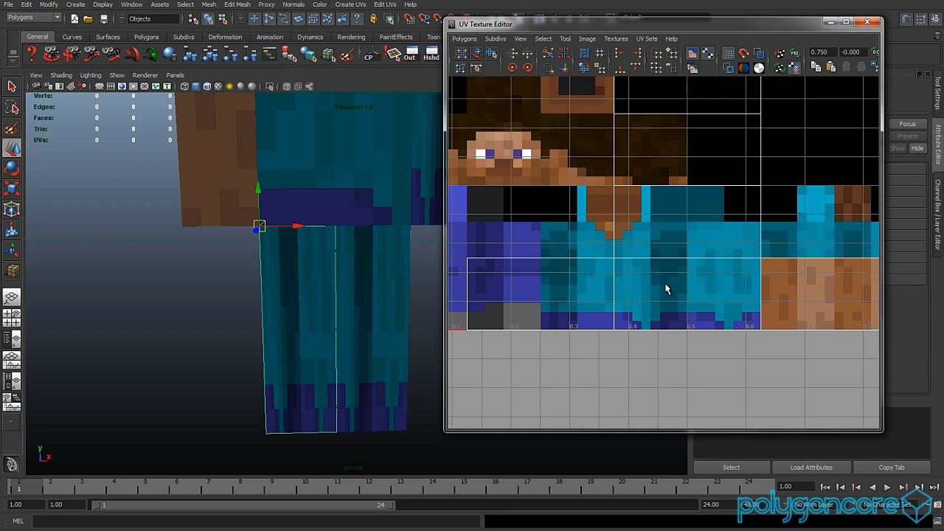
Step: Select all the UVs of the leg box and scale them narrower in the horizontal direction
right_drag(674, 267, 759, 264)
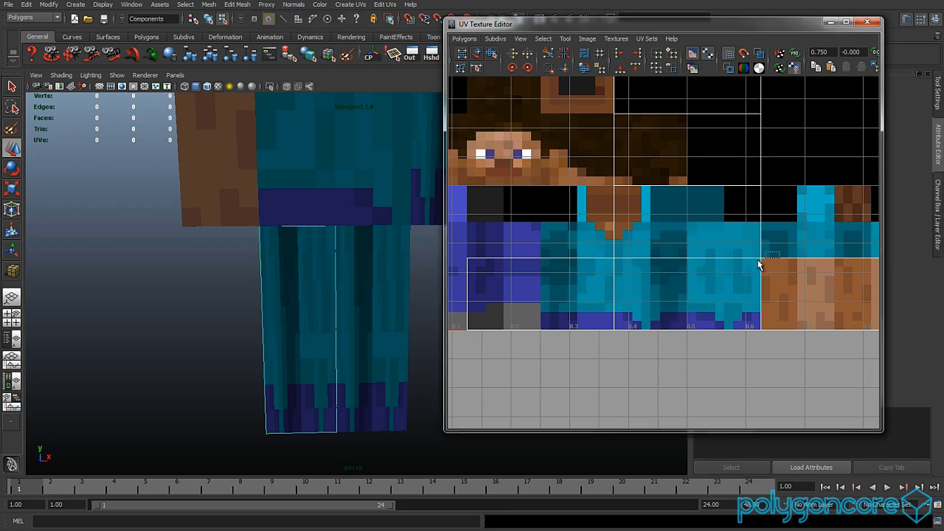
drag(758, 259, 747, 265)
key(shift+period)
key(shift+period)
key(shift+period)
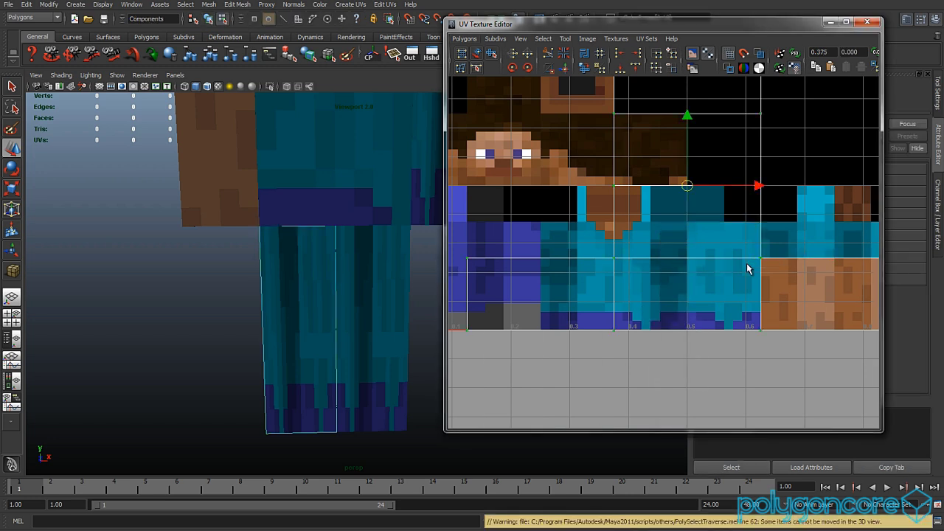
key(r)
drag(757, 186, 712, 207)
key(w)
Step: Move the leg's narrowed UV layout off the skin texture into the empty space beside it
alt+middle_drag(704, 225, 754, 243)
drag(737, 204, 569, 227)
scroll(569, 226, down, 4)
alt+middle_drag(569, 226, 666, 249)
scroll(666, 248, up, 3)
drag(662, 248, 503, 236)
scroll(504, 236, up, 2)
alt+middle_drag(503, 237, 563, 244)
Step: Cut the leg's UVs at the edge midway along the vertical strip and move the lower shell onto the blue trouser artwork
right_drag(533, 238, 534, 213)
click(539, 231)
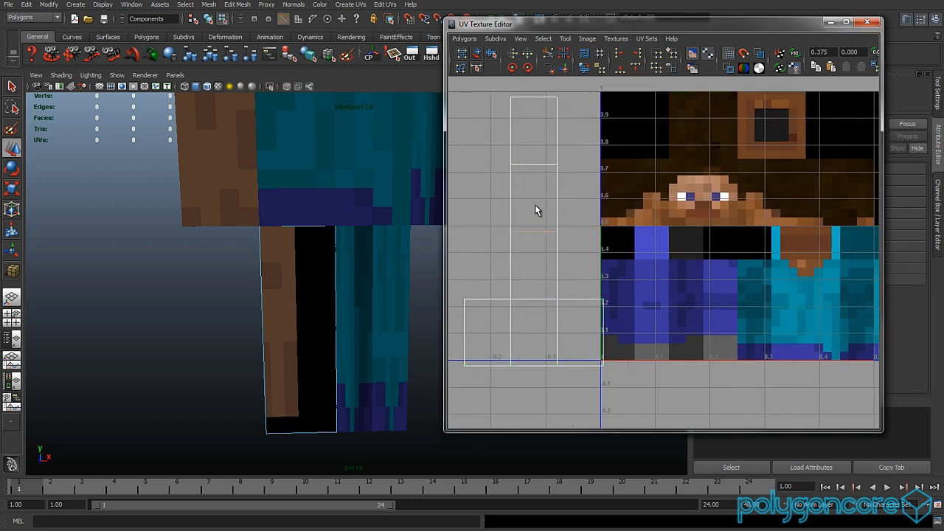
right_drag(543, 301, 577, 299)
drag(577, 282, 671, 294)
key(shift+period)
key(shift+period)
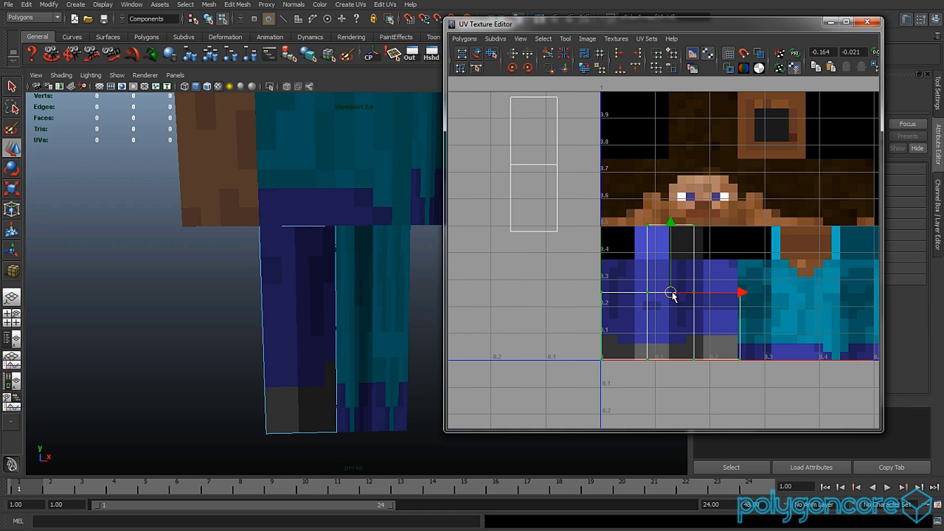
Step: Select the leg shell's horizontal row of UVs above the side faces and raise it to the trouser artwork's upper border
scroll(673, 316, up, 3)
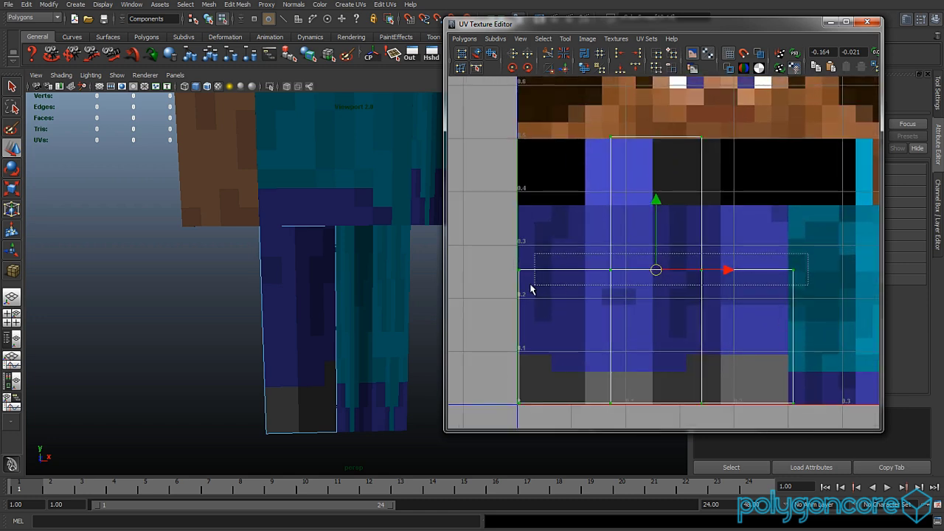
alt+right_drag(527, 291, 620, 292)
drag(655, 214, 651, 104)
scroll(618, 277, up, 2)
alt+middle_drag(616, 277, 576, 315)
scroll(646, 316, up, 3)
scroll(578, 315, up, 6)
drag(639, 176, 644, 174)
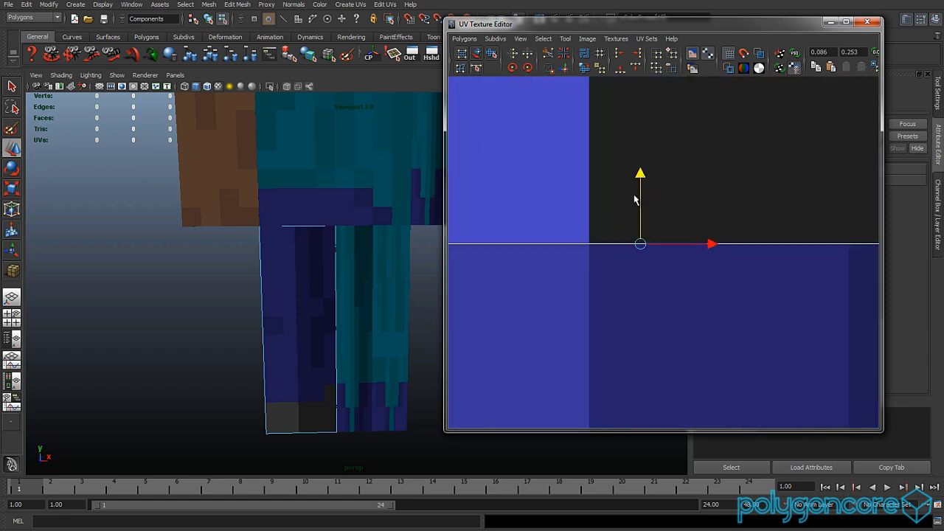
Step: Select the leg shell's outer left column of UVs and align it with the texture's left edge
scroll(594, 297, down, 8)
alt+middle_drag(587, 310, 624, 268)
scroll(589, 246, up, 1)
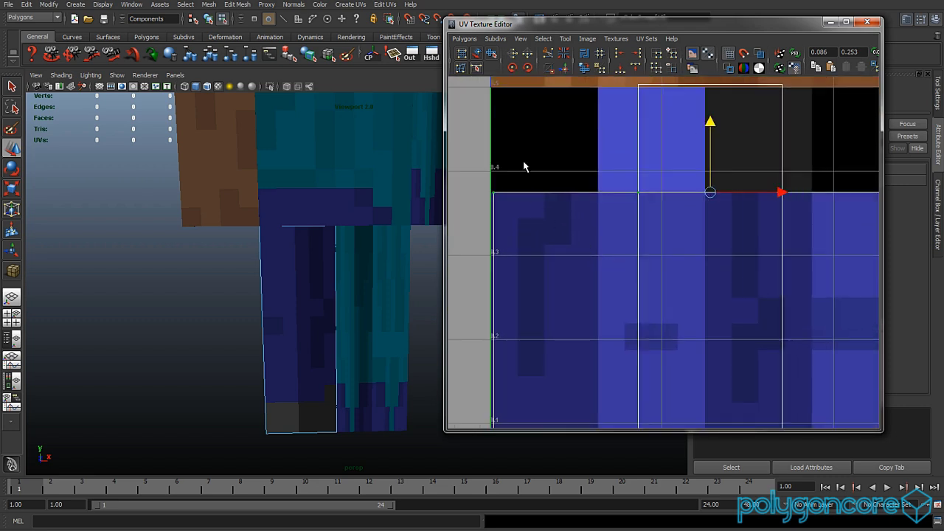
drag(453, 468, 453, 467)
scroll(523, 386, down, 3)
alt+middle_drag(530, 373, 541, 353)
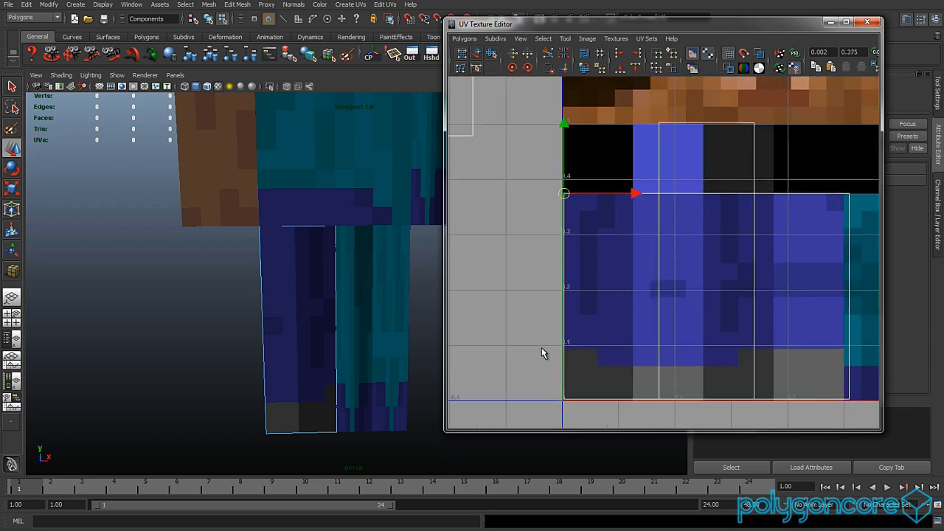
alt+right_drag(536, 398, 676, 344)
drag(676, 344, 662, 344)
Step: Select the leg shell's outer right column of UVs and move it onto the border between the trouser and shirt artwork
alt+right_drag(672, 341, 749, 173)
drag(702, 384, 703, 384)
alt+right_drag(733, 381, 849, 351)
drag(855, 343, 809, 337)
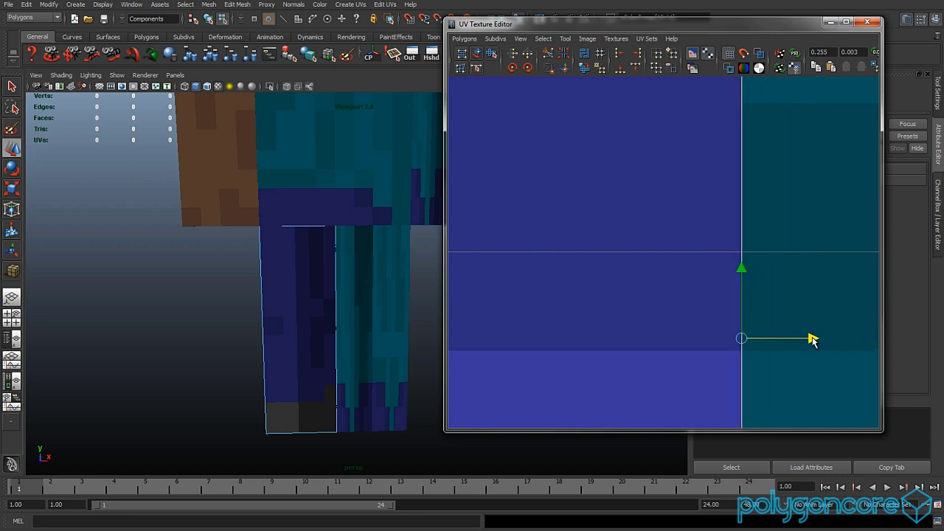
Step: Select the leg shell's inner right column of UVs and move it to the right border of the leg's front artwork
alt+right_drag(811, 339, 667, 398)
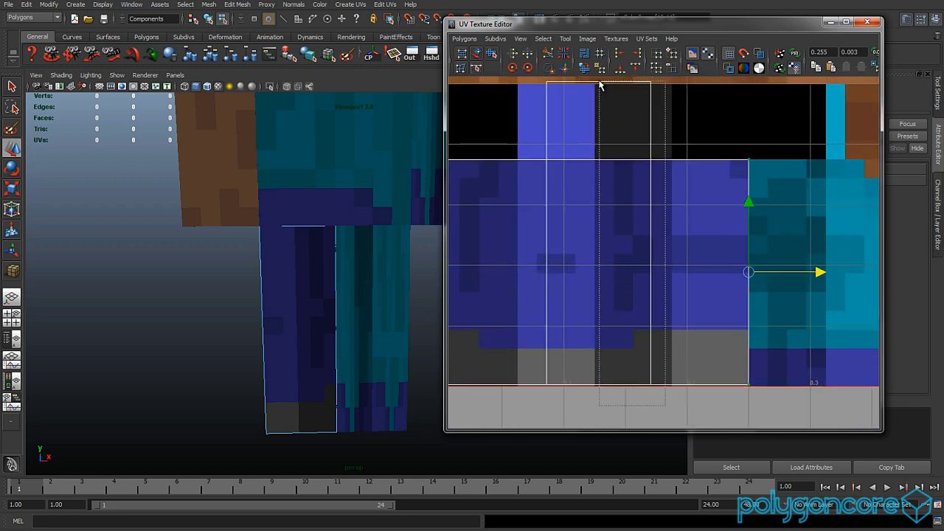
drag(600, 80, 599, 81)
scroll(676, 240, up, 4)
scroll(676, 278, down, 2)
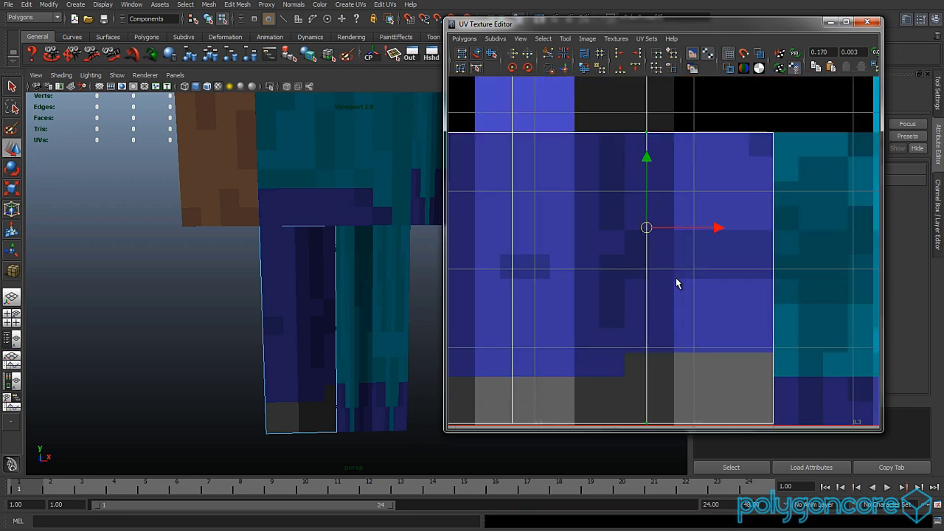
alt+middle_drag(676, 279, 704, 220)
scroll(708, 317, down, 1)
scroll(704, 340, up, 1)
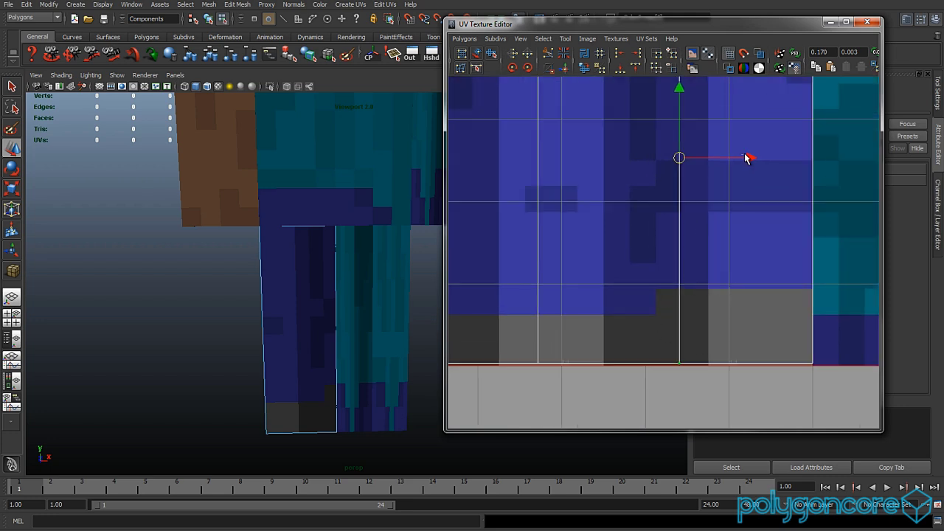
scroll(718, 203, down, 1)
drag(742, 190, 693, 190)
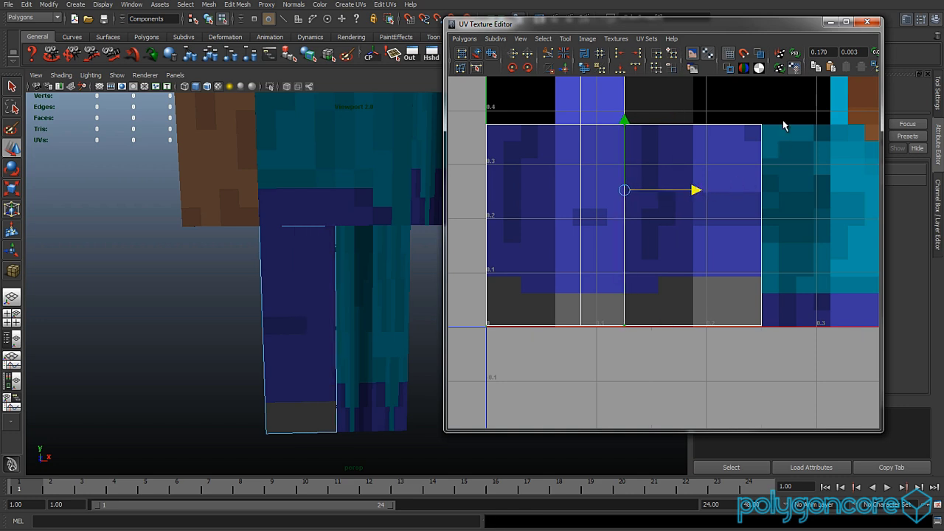
Step: Move the leg shell's outer right column of UVs inward to the far border of the adjacent dark side artwork
drag(714, 333, 714, 333)
drag(828, 225, 760, 226)
scroll(661, 280, up, 2)
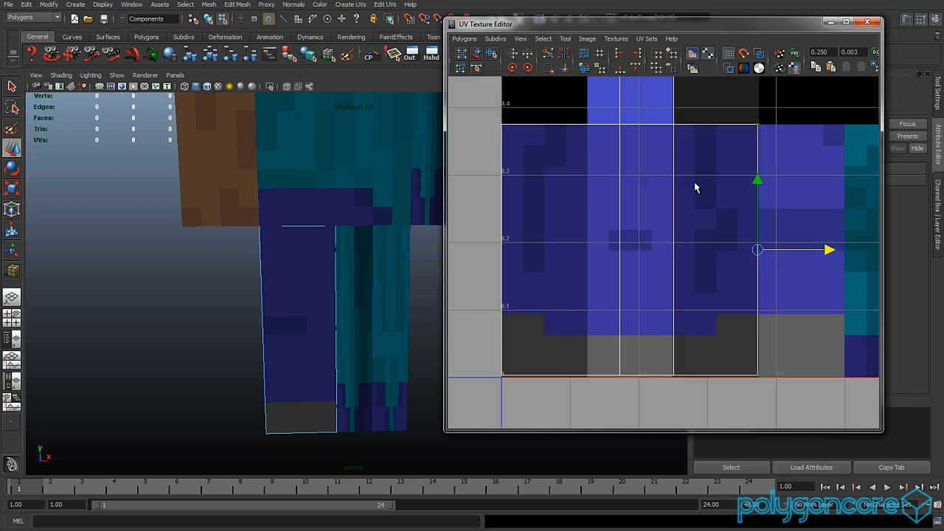
Step: Fine-tune the inner and outer right columns of the leg's UVs against the vertical pixel borders of the artwork
scroll(694, 188, down, 4)
scroll(693, 127, up, 3)
drag(650, 361, 650, 361)
scroll(679, 305, up, 5)
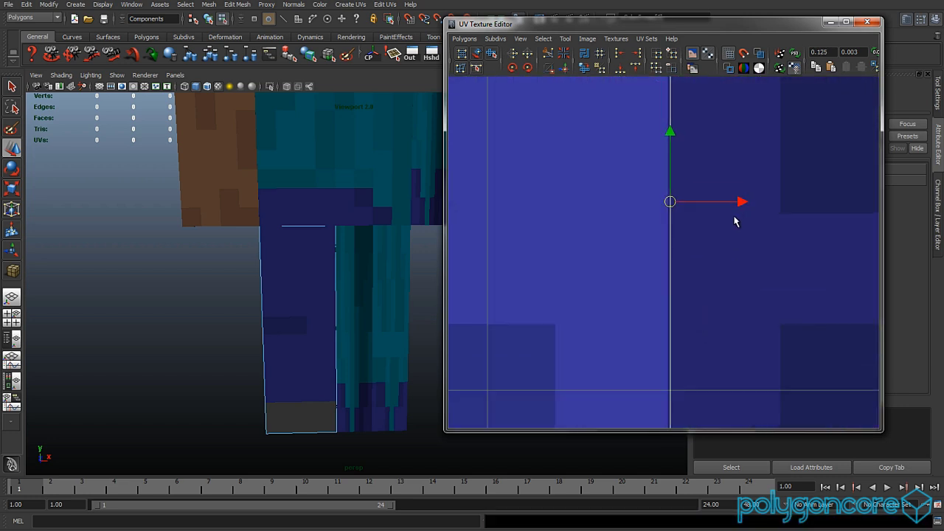
scroll(730, 278, down, 4)
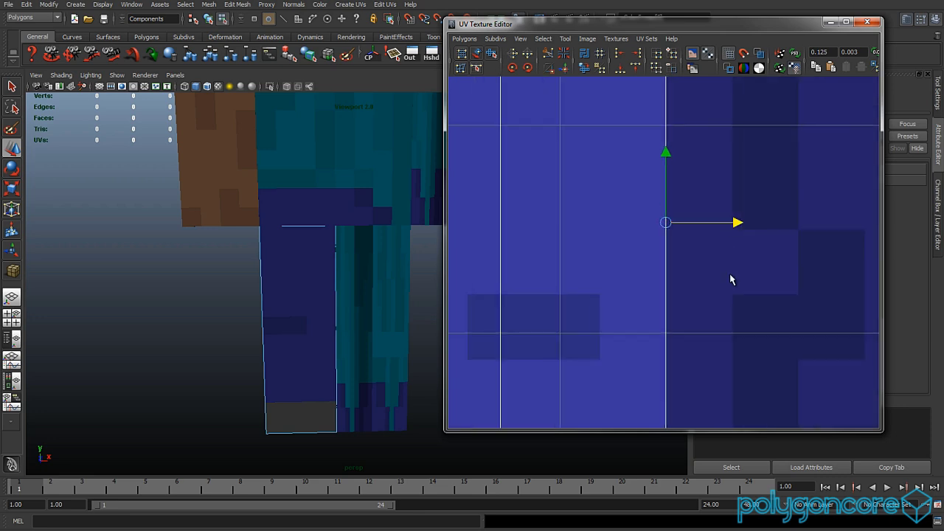
drag(715, 404, 715, 404)
scroll(754, 331, up, 3)
alt+middle_drag(749, 329, 644, 241)
scroll(641, 340, up, 3)
scroll(648, 315, down, 1)
scroll(738, 287, up, 2)
alt+right_drag(741, 291, 560, 347)
alt+middle_drag(657, 335, 709, 315)
Step: Select the leg shell's bottom row of UVs and lower it to the texture's bottom edge
drag(501, 353, 501, 354)
alt+right_drag(503, 354, 585, 364)
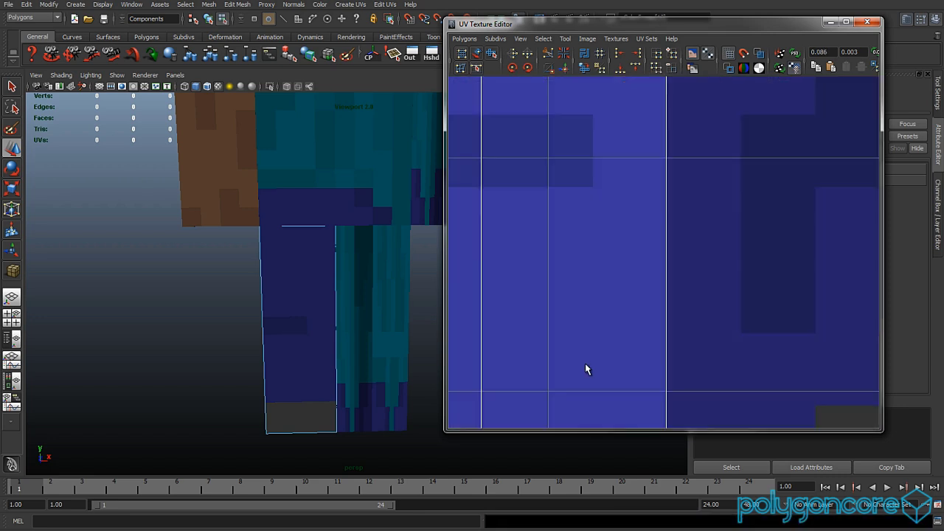
alt+middle_drag(588, 377, 615, 268)
scroll(615, 268, up, 1)
scroll(606, 302, down, 5)
alt+middle_drag(592, 347, 611, 255)
scroll(611, 256, up, 3)
scroll(611, 260, up, 4)
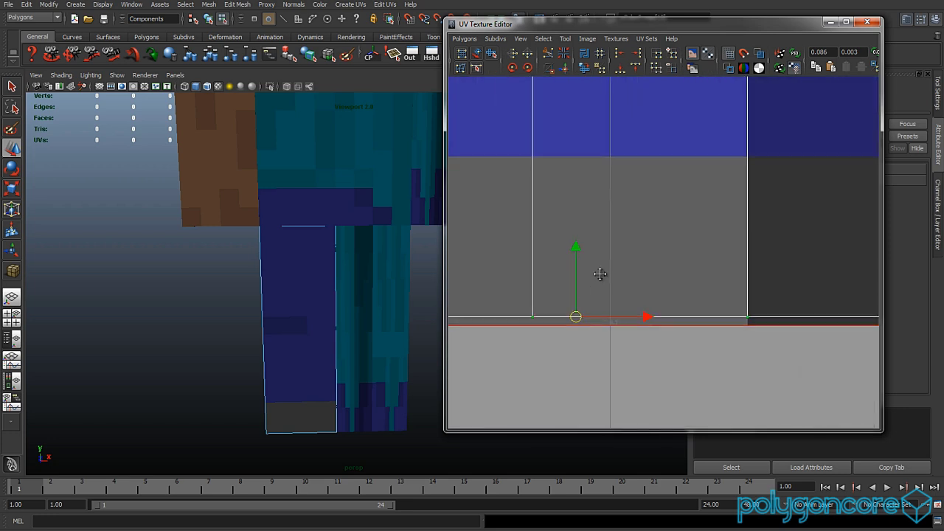
drag(598, 261, 598, 274)
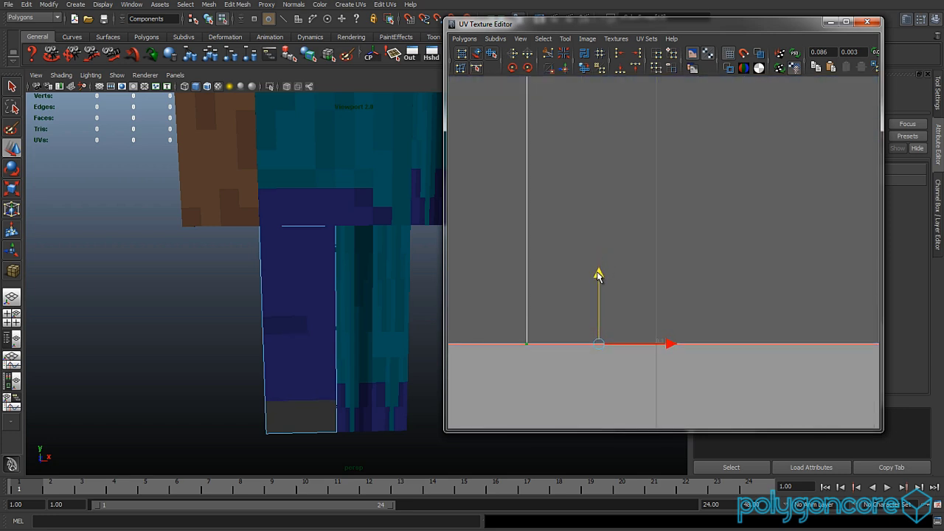
Step: Select the leg shell's inner left column of UVs and move it to the left border of the leg's front artwork
scroll(598, 275, down, 8)
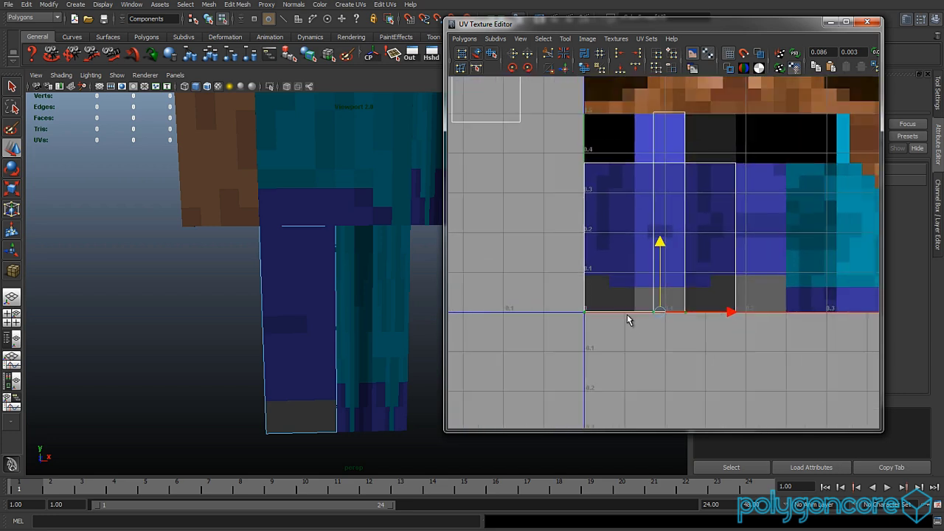
scroll(661, 252, down, 2)
scroll(630, 329, up, 10)
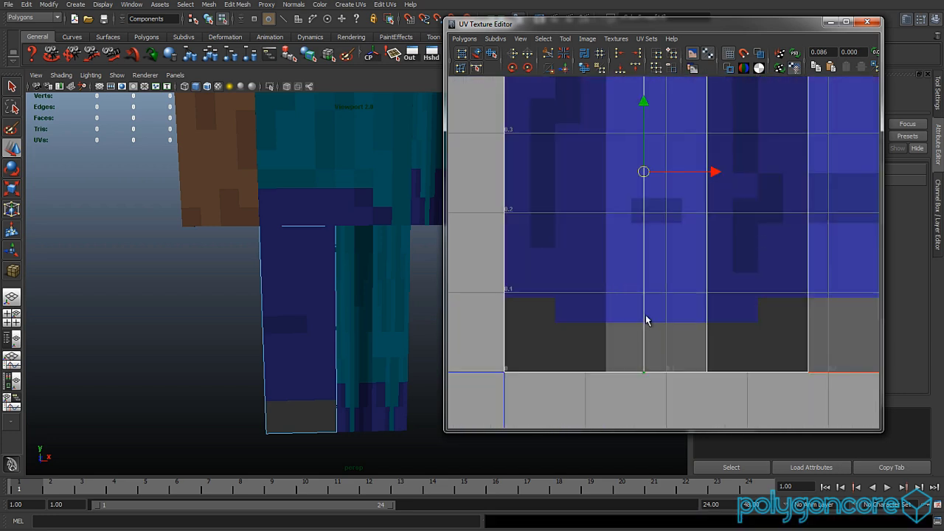
alt+middle_drag(637, 278, 721, 305)
scroll(734, 218, up, 1)
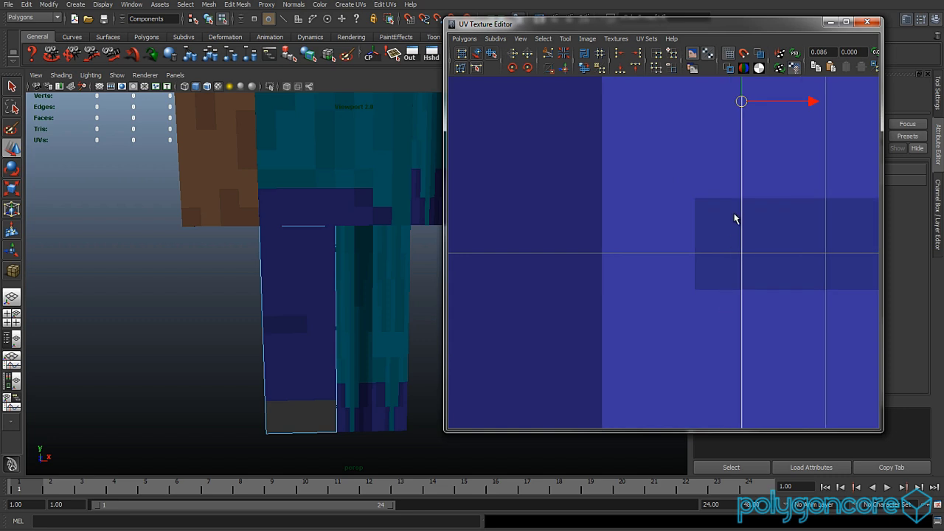
drag(807, 109, 668, 106)
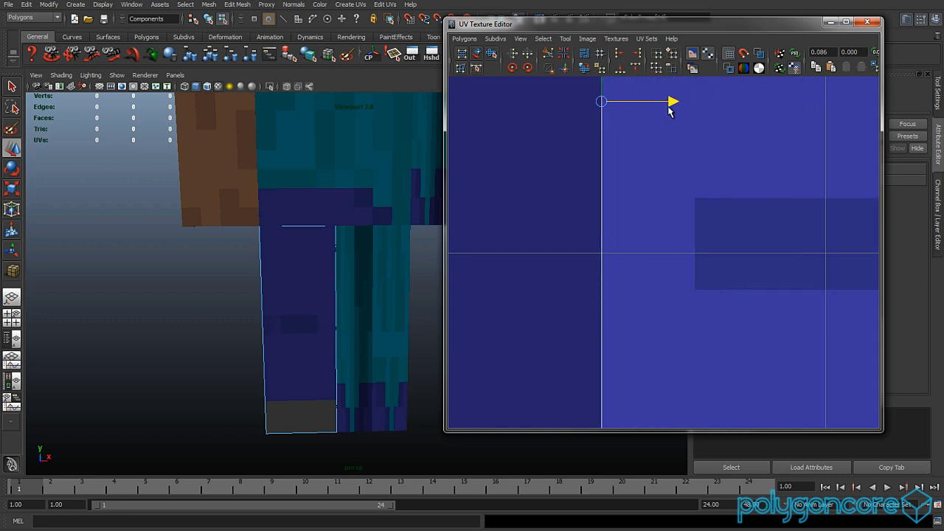
Step: Select the top UVs of the leg's top face and lower them to the bright blue artwork's upper border
scroll(698, 256, down, 5)
alt+middle_drag(687, 257, 691, 363)
scroll(706, 275, up, 1)
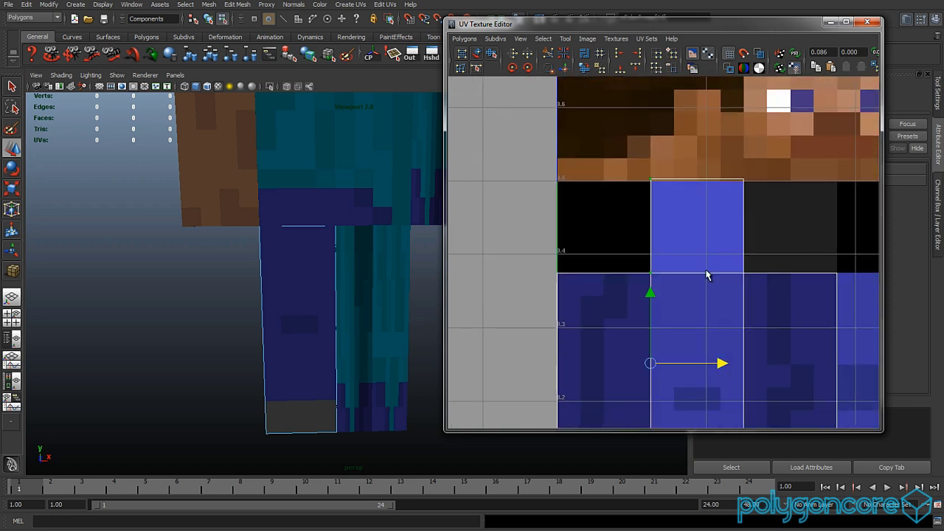
drag(667, 207, 628, 208)
scroll(657, 219, up, 3)
alt+middle_drag(664, 230, 619, 290)
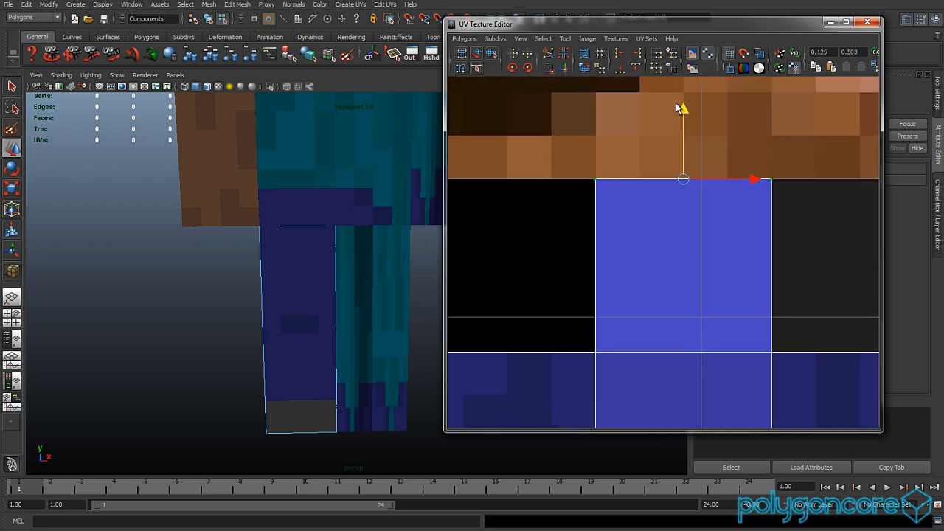
scroll(676, 216, up, 2)
scroll(676, 307, up, 3)
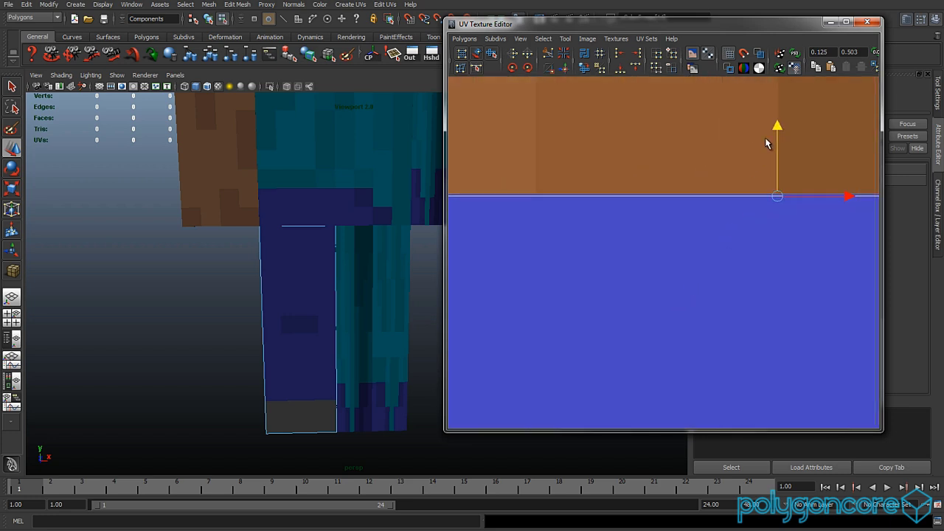
drag(776, 126, 776, 125)
Step: Examine the textured leg on the full character and the remaining detached leg faces in the UV layout
scroll(354, 308, down, 3)
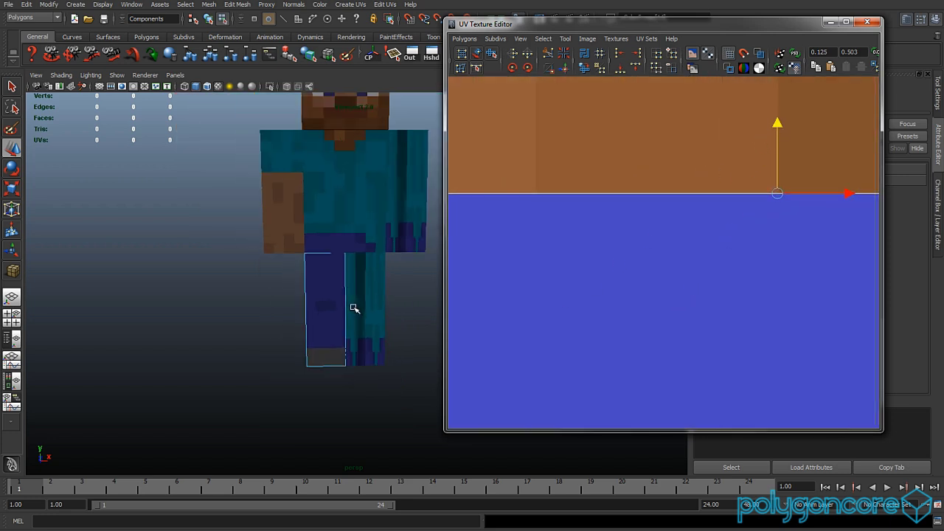
scroll(352, 308, down, 3)
alt+drag(417, 308, 318, 300)
scroll(641, 309, down, 10)
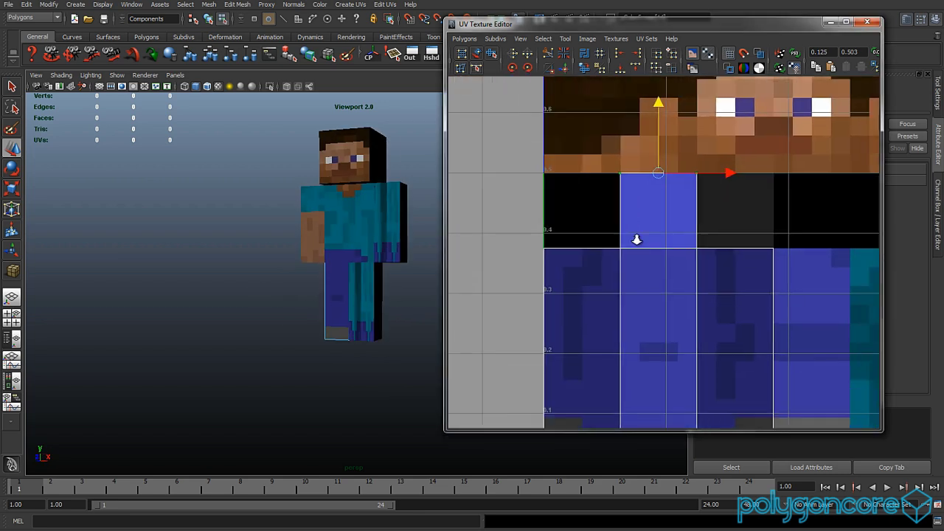
scroll(616, 268, down, 1)
alt+middle_drag(617, 268, 651, 320)
scroll(651, 320, up, 3)
scroll(623, 310, down, 3)
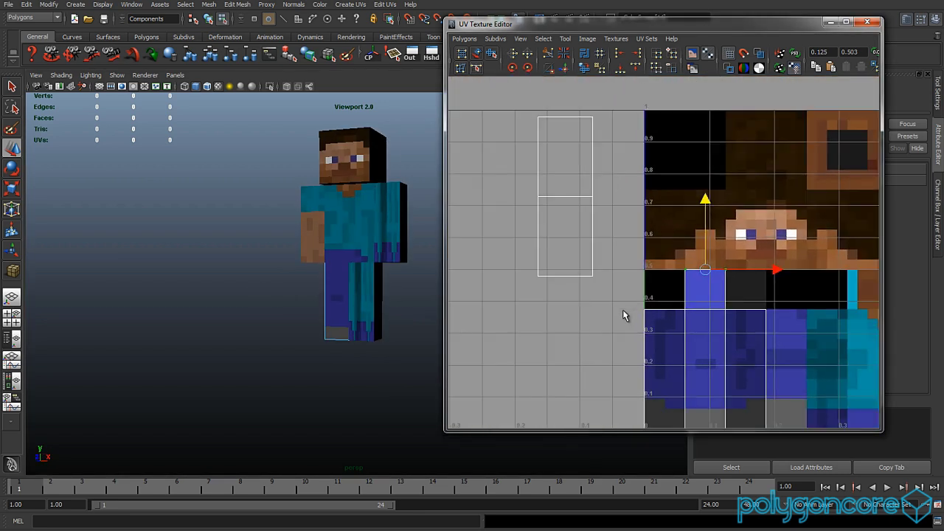
scroll(620, 312, up, 3)
Step: Separate the lower face of the leftover leg shell and Move and Sew it onto the leg's strip of side faces
right_drag(526, 194, 531, 153)
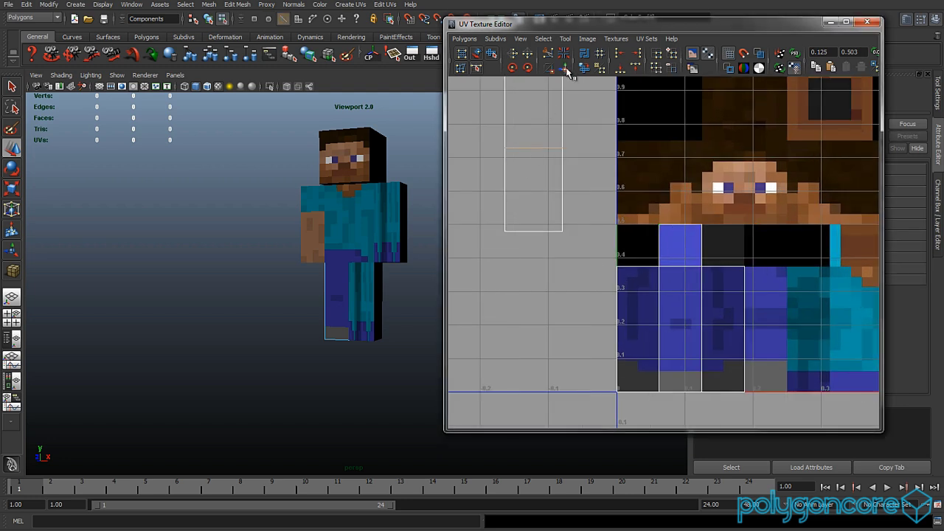
right_drag(554, 168, 509, 181)
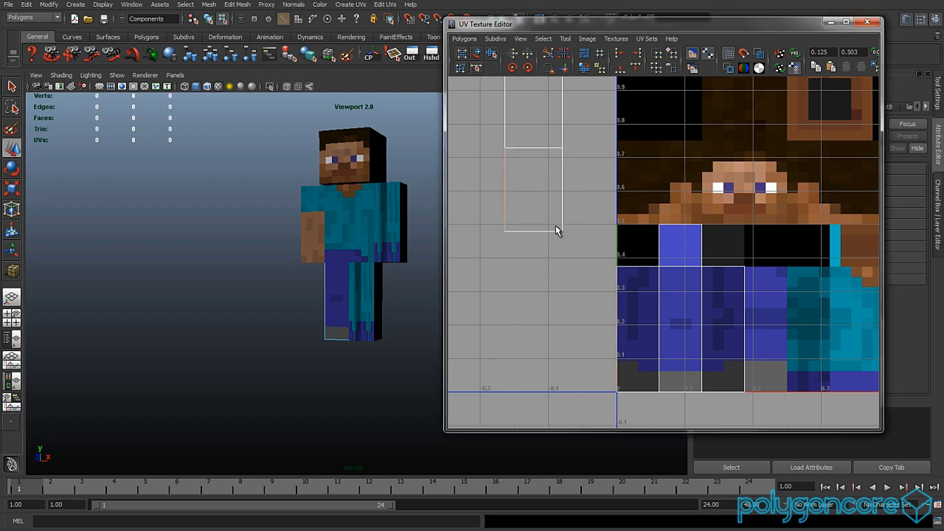
click(565, 69)
Step: Align the leg side strip's upper UV row to its maximum V and its lower UV row to its minimum V
alt+middle_drag(737, 338, 677, 320)
right_drag(702, 279, 736, 276)
drag(760, 229, 548, 299)
click(636, 68)
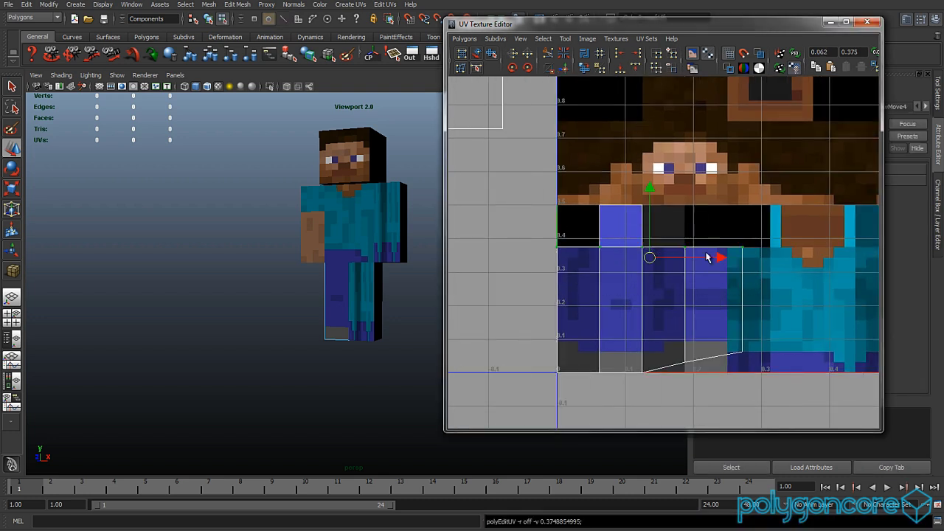
drag(534, 402, 536, 401)
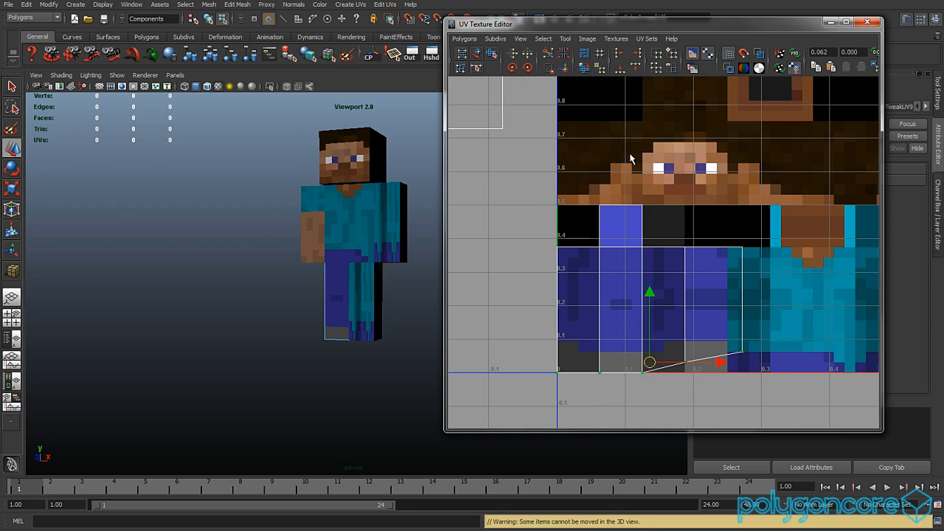
click(623, 67)
Step: Select the leg strip's outermost UV column and move it inward to the border between the blue leg artwork and the teal shirt artwork
drag(761, 222, 726, 389)
alt+middle_drag(739, 365, 674, 335)
scroll(670, 329, up, 5)
scroll(680, 312, up, 4)
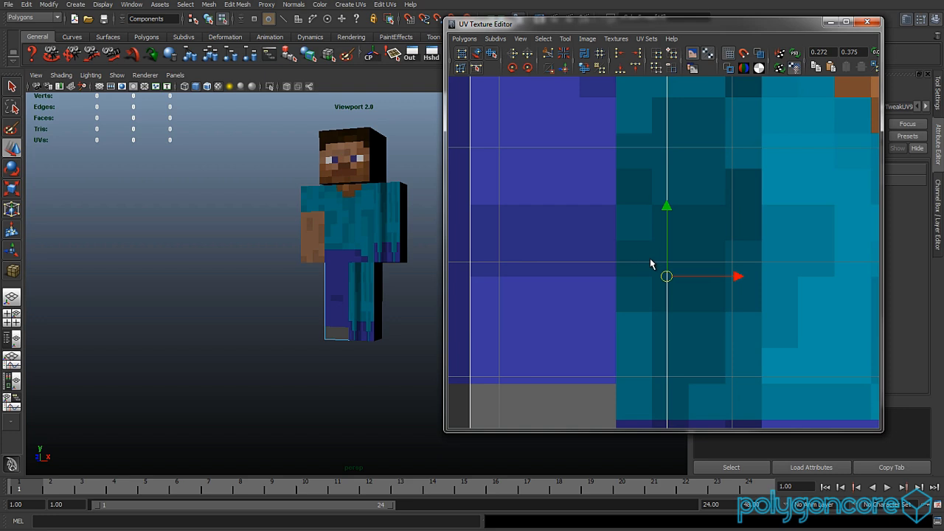
drag(727, 281, 666, 284)
scroll(609, 268, down, 6)
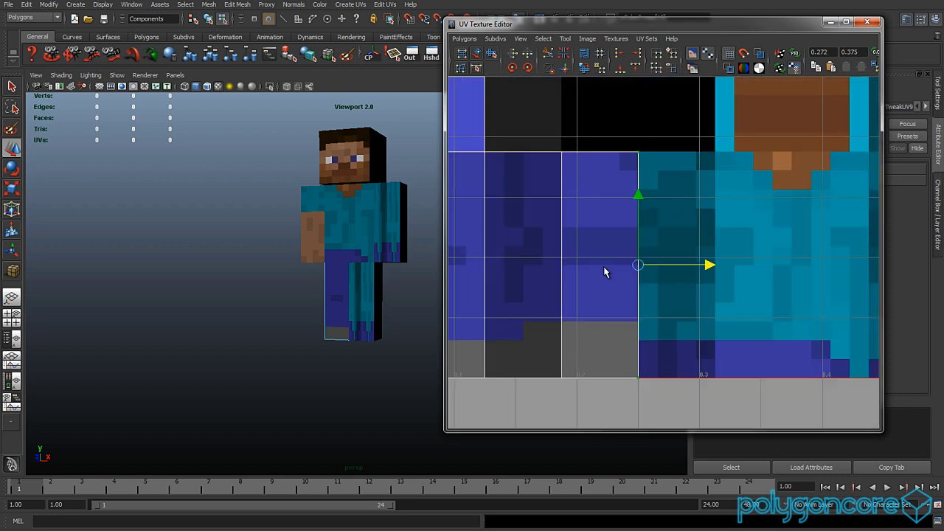
Step: Move the remaining detached leg face onto the dark grey square beside the bright blue artwork and scale it down to fit
alt+middle_drag(568, 235, 602, 281)
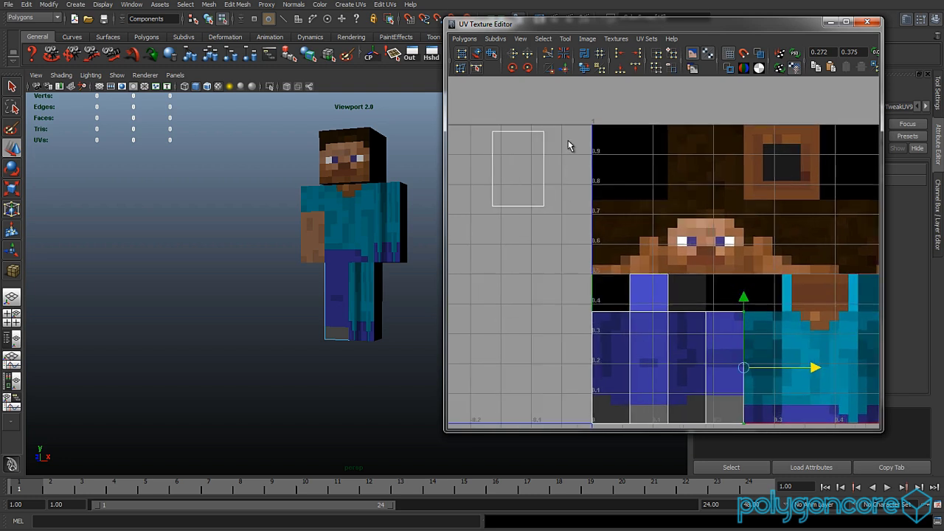
drag(490, 233, 491, 231)
key(r)
drag(517, 168, 685, 273)
key(w)
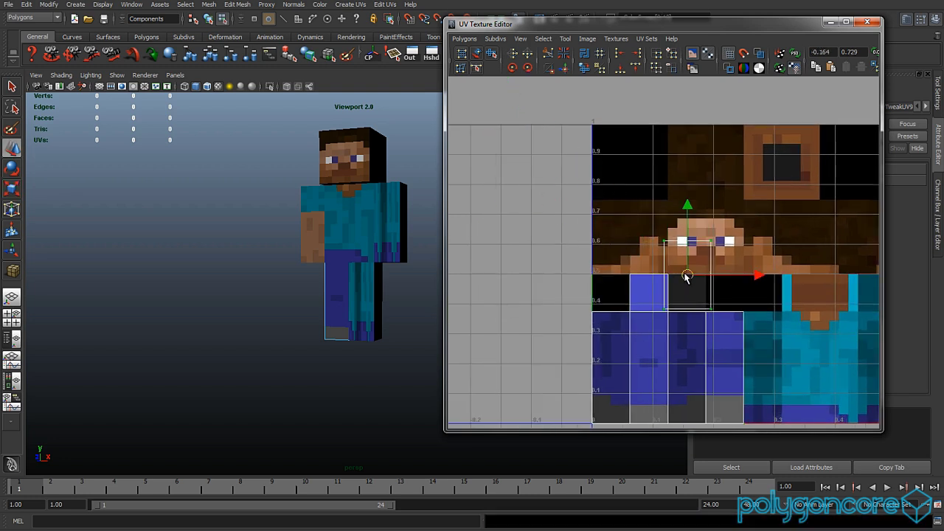
key(r)
drag(687, 209, 687, 230)
alt+middle_drag(701, 297, 657, 229)
scroll(656, 230, up, 4)
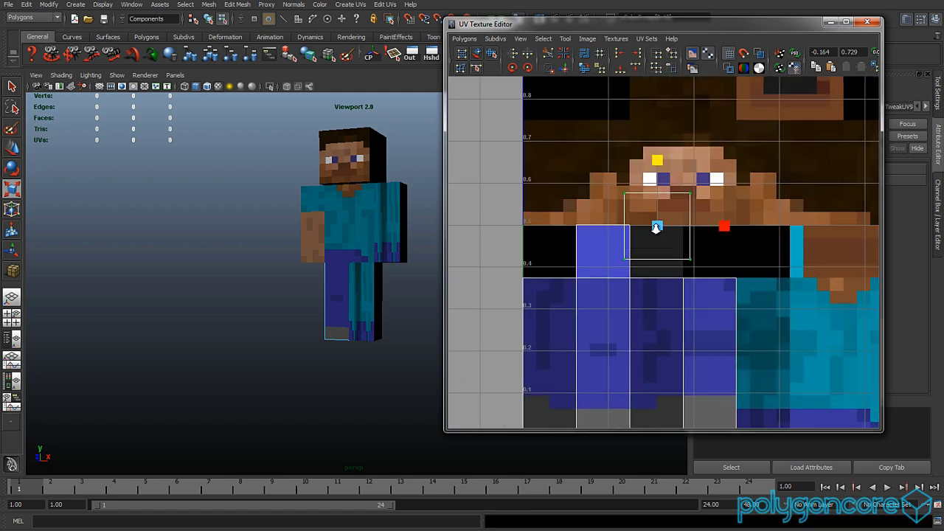
drag(653, 216, 652, 251)
key(w)
Step: Align the grey leg face's upper UVs with the bright blue face's upper edge and its lower UVs with the leg strip's upper edge
click(704, 193)
drag(706, 193, 533, 239)
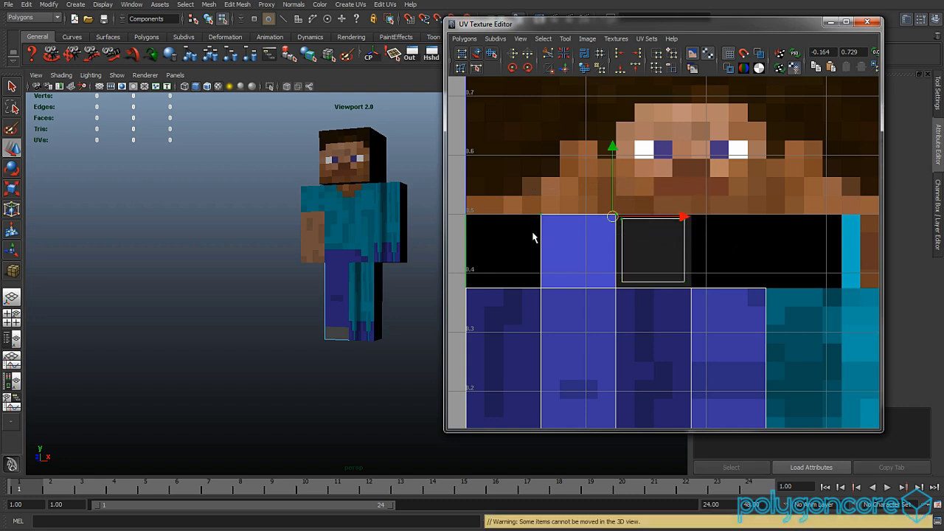
click(636, 68)
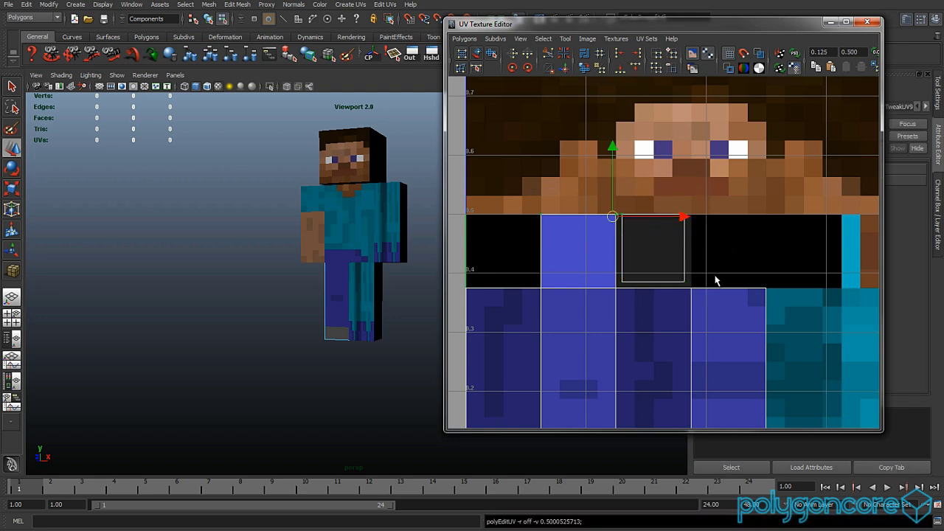
drag(777, 271, 582, 303)
drag(519, 303, 520, 304)
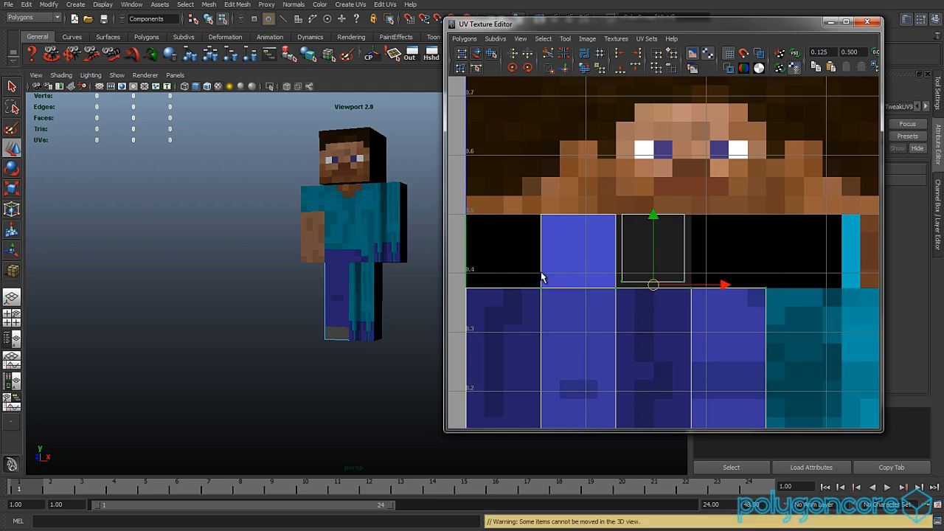
click(619, 69)
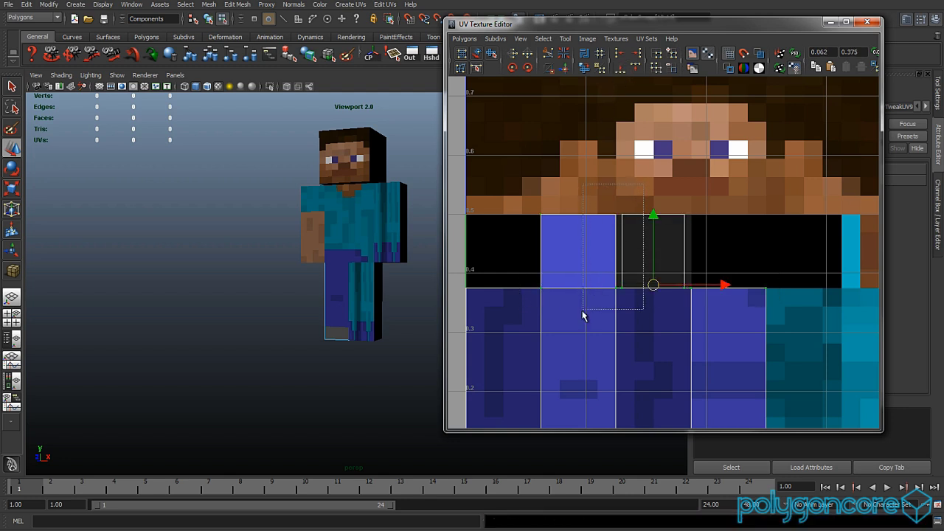
Step: Align the inner and outer UV columns of the grey leg face with the neighbouring vertical borders of the leg strip
drag(581, 315, 582, 311)
click(618, 53)
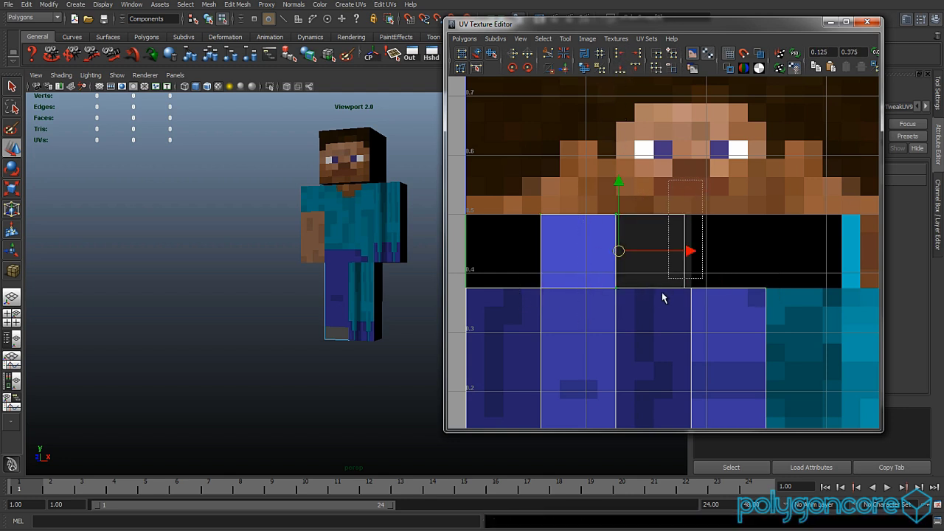
drag(662, 298, 649, 231)
click(638, 57)
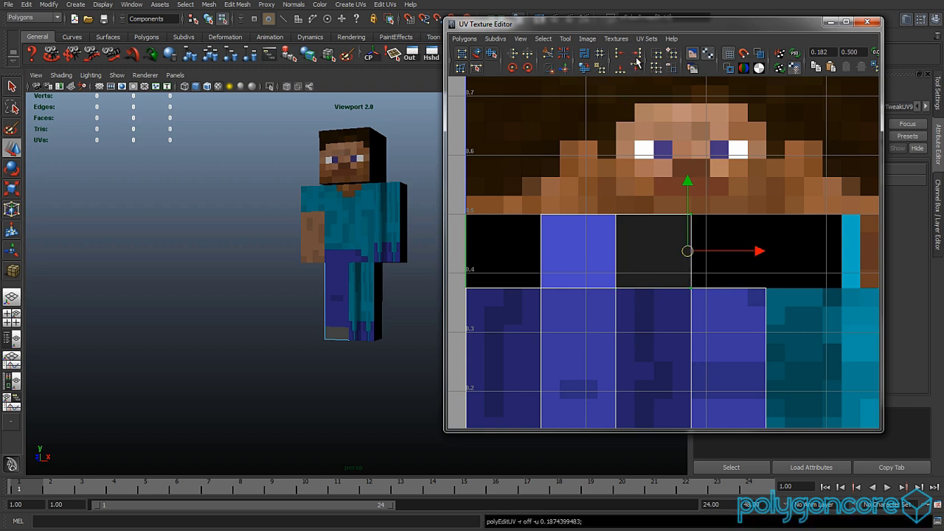
Step: Isolate the textured leg using Default Quality Rendering and return the display to Viewport 2.0
scroll(373, 272, up, 8)
right_click(371, 268)
click(379, 279)
click(242, 164)
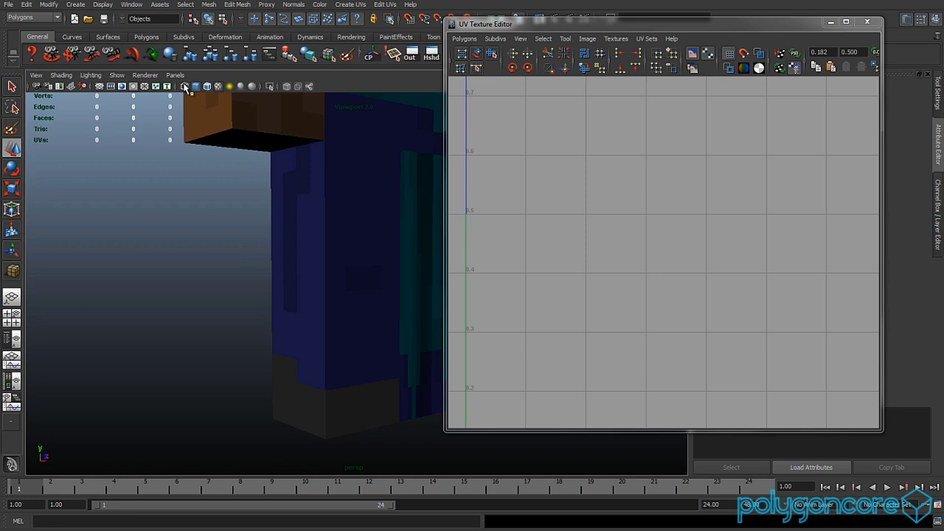
click(145, 74)
click(169, 98)
click(321, 212)
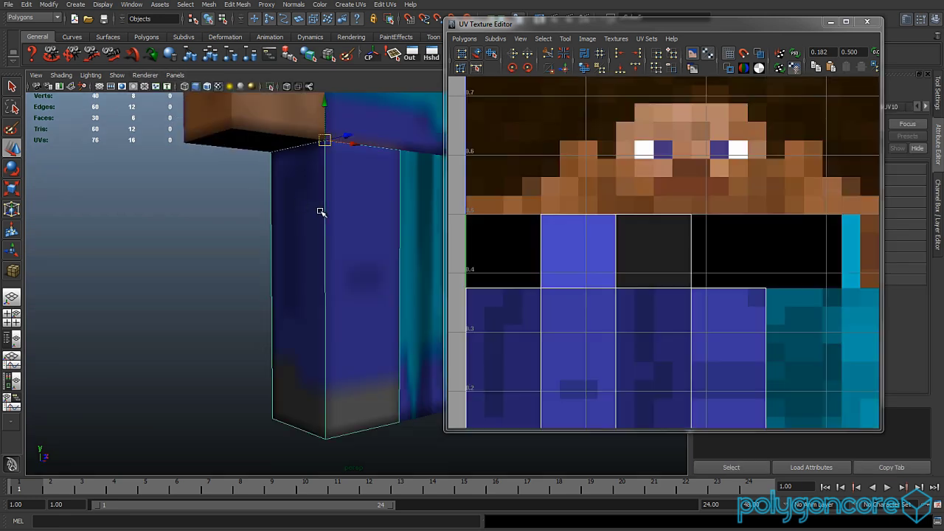
click(270, 86)
click(146, 75)
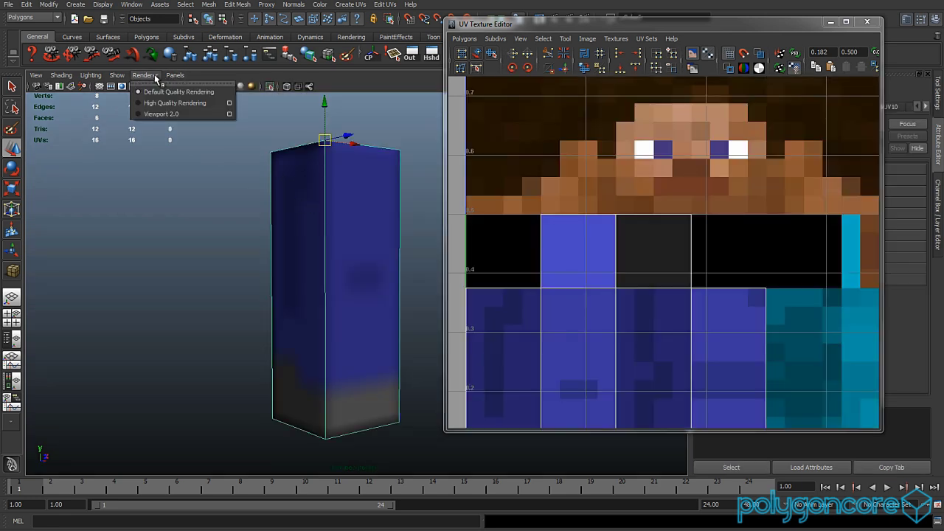
click(163, 120)
Step: Examine the isolated leg's textured side and upper faces from several angles
click(232, 211)
alt+drag(233, 211, 276, 220)
click(308, 255)
click(179, 261)
alt+drag(179, 261, 164, 301)
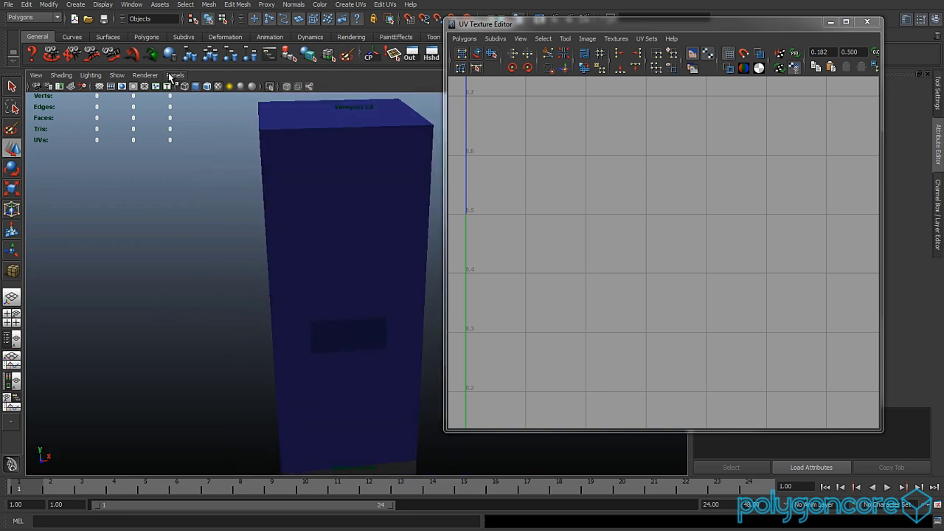
Step: Switch to Default Quality Rendering and end the leg's isolation to show the whole character
click(170, 77)
click(154, 90)
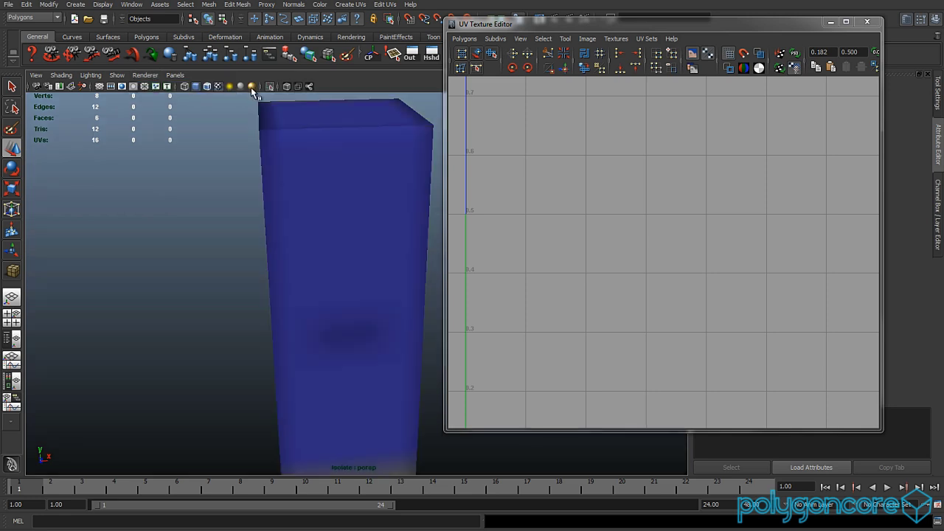
click(270, 87)
scroll(312, 274, down, 6)
alt+drag(303, 261, 299, 284)
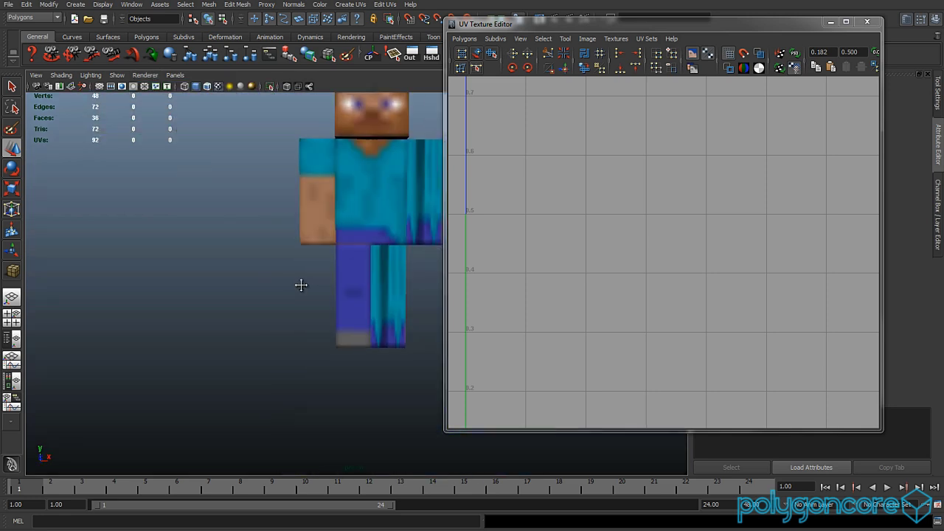
alt+middle_drag(300, 284, 295, 296)
alt+drag(295, 296, 371, 280)
Step: Delete the incorrectly textured arm and leg on the character's other side
click(420, 265)
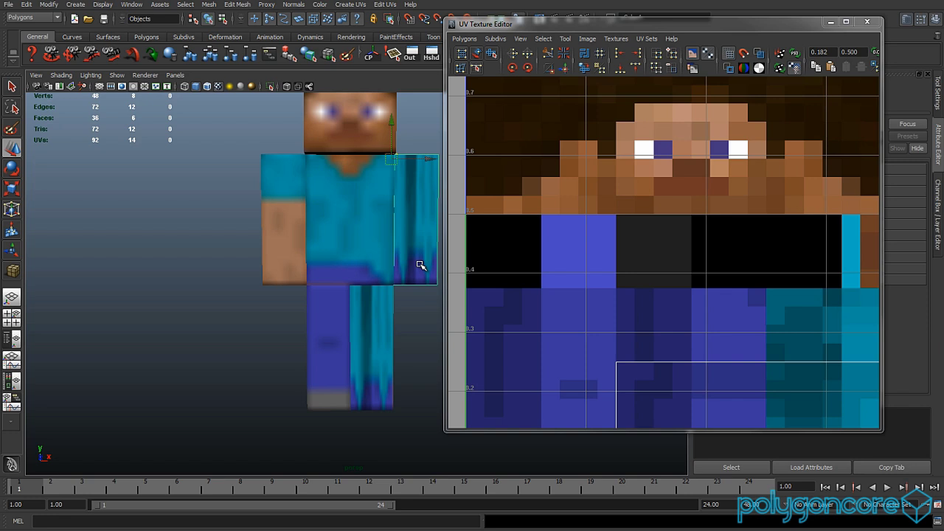
key(Delete)
click(376, 319)
key(Delete)
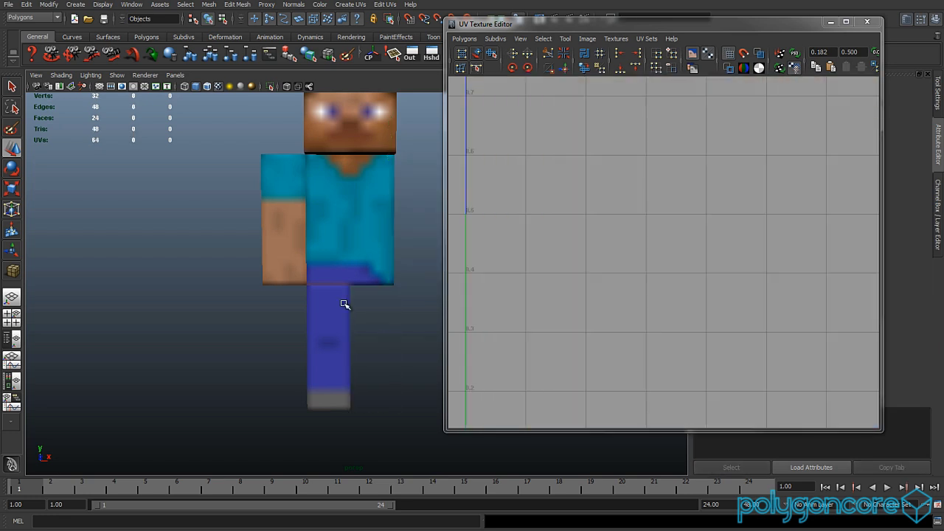
Step: Duplicate the textured arm and move the copy clear of the torso's armless side
click(146, 75)
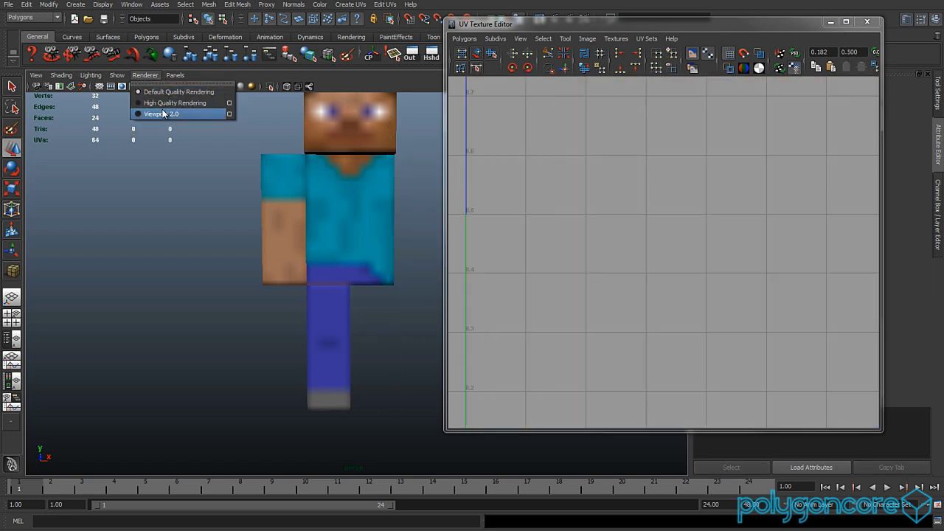
click(158, 113)
click(277, 193)
alt+middle_drag(298, 216, 261, 297)
scroll(261, 297, up, 3)
alt+drag(261, 297, 260, 316)
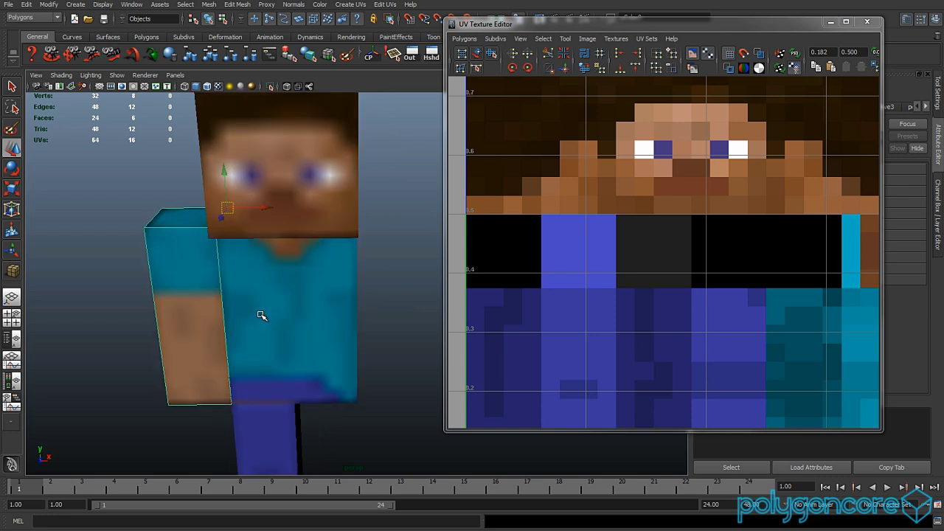
click(830, 21)
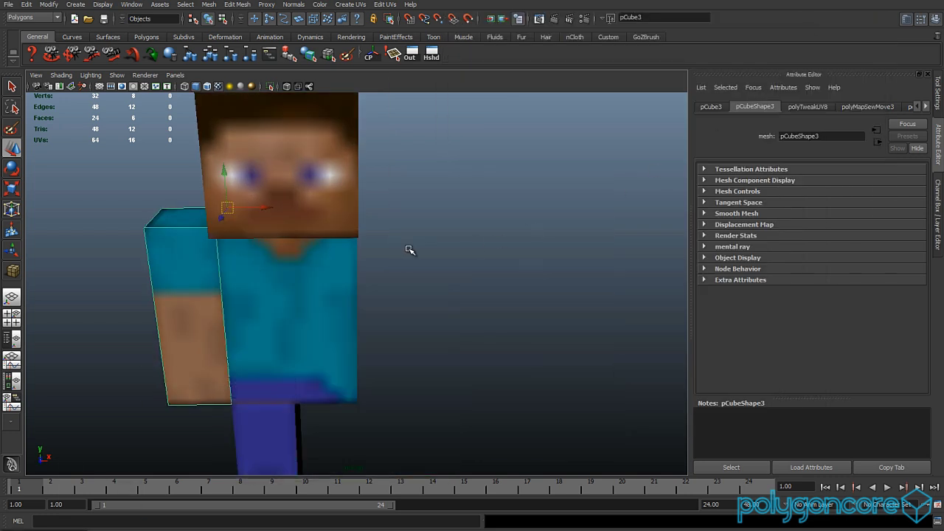
key(ctrl+d)
drag(255, 206, 511, 220)
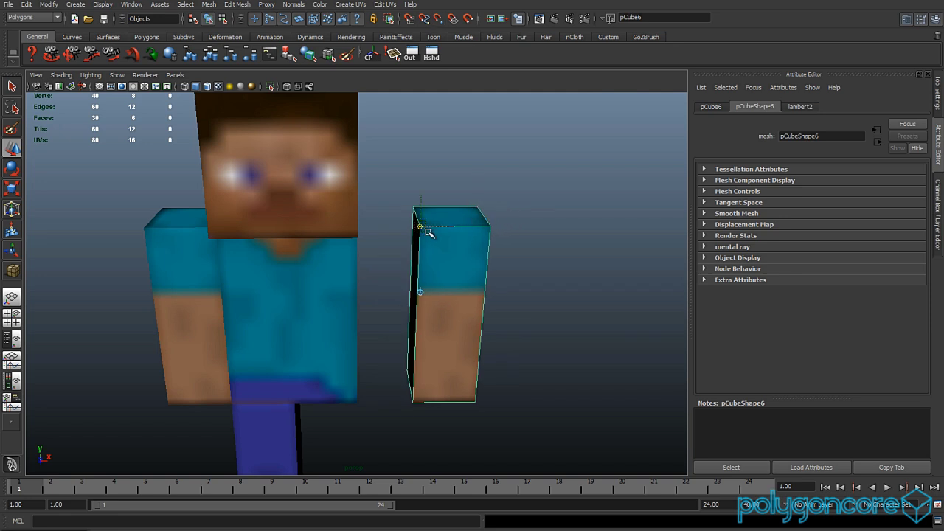
Step: Snap the duplicate arm's inner upper corner onto the torso's upper corner
scroll(423, 224, up, 5)
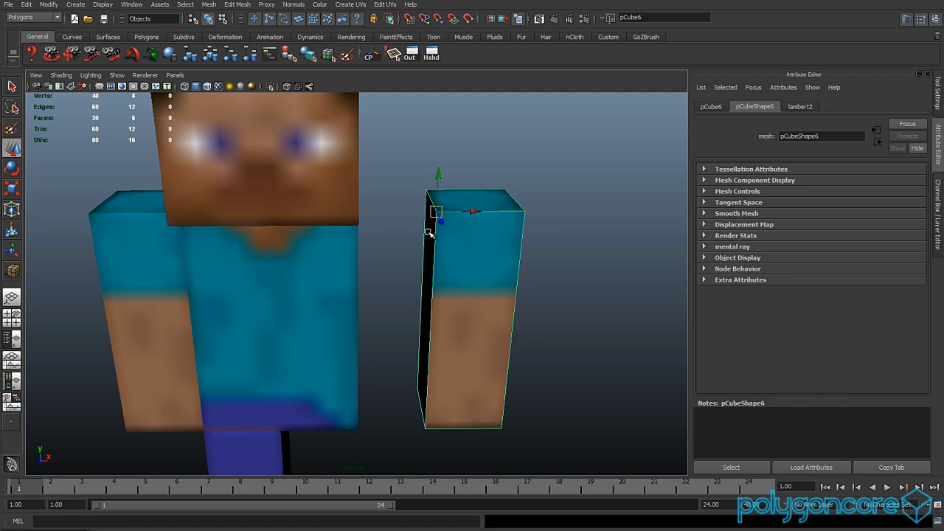
drag(435, 163, 351, 158)
scroll(358, 184, down, 5)
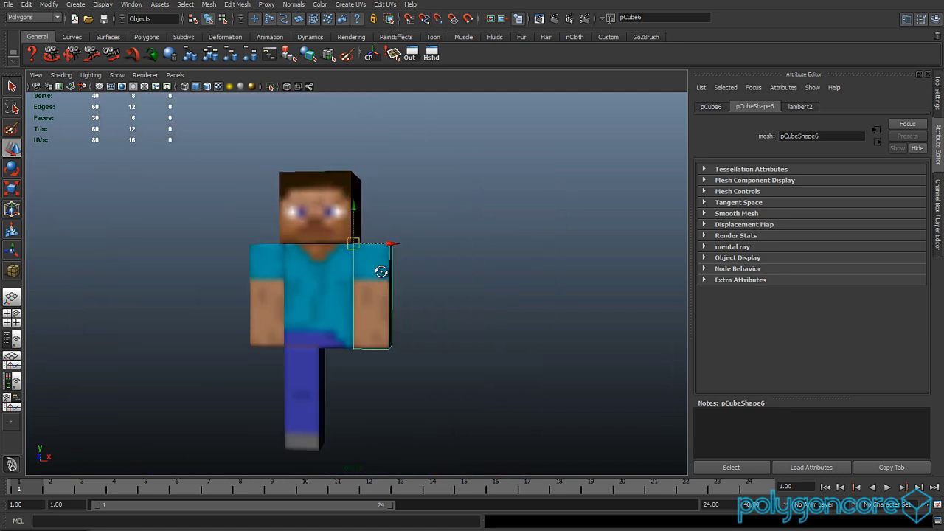
Step: Duplicate the textured leg and fit the copy under the torso beside the original leg
alt+middle_drag(381, 272, 410, 206)
scroll(384, 232, up, 3)
click(292, 322)
scroll(319, 321, up, 2)
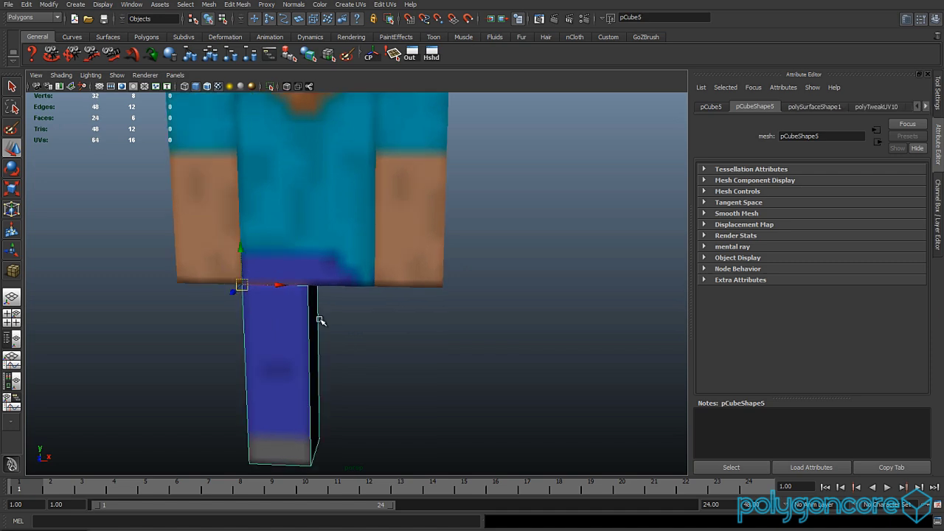
alt+middle_drag(319, 321, 343, 274)
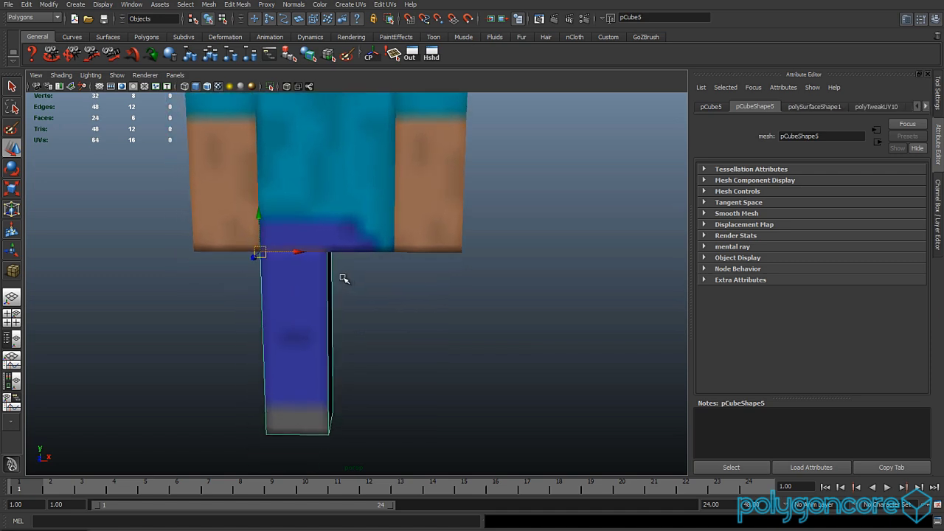
drag(299, 254, 542, 260)
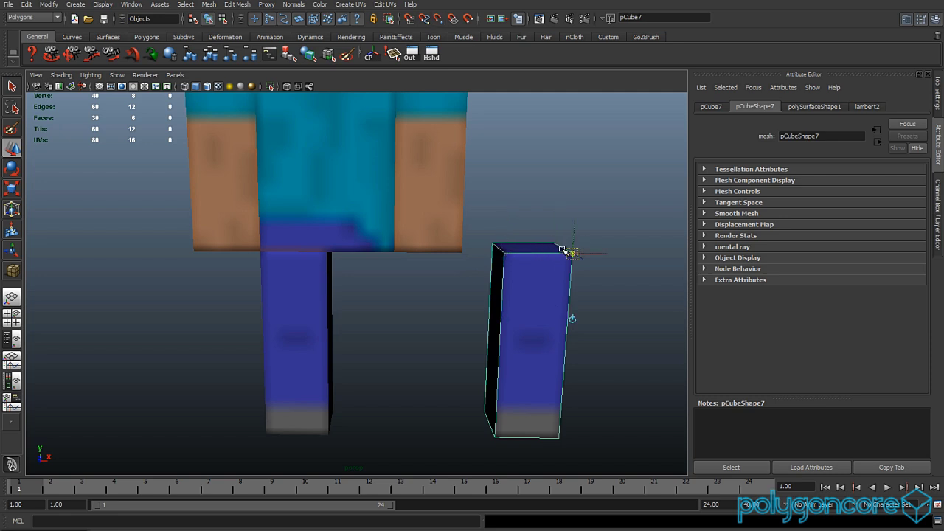
alt+drag(457, 263, 452, 308)
key(ctrl+z)
click(450, 264)
Step: Switch the display to Viewport 2.0 and view the completed character from the front
click(175, 75)
mouse_move(145, 75)
click(158, 113)
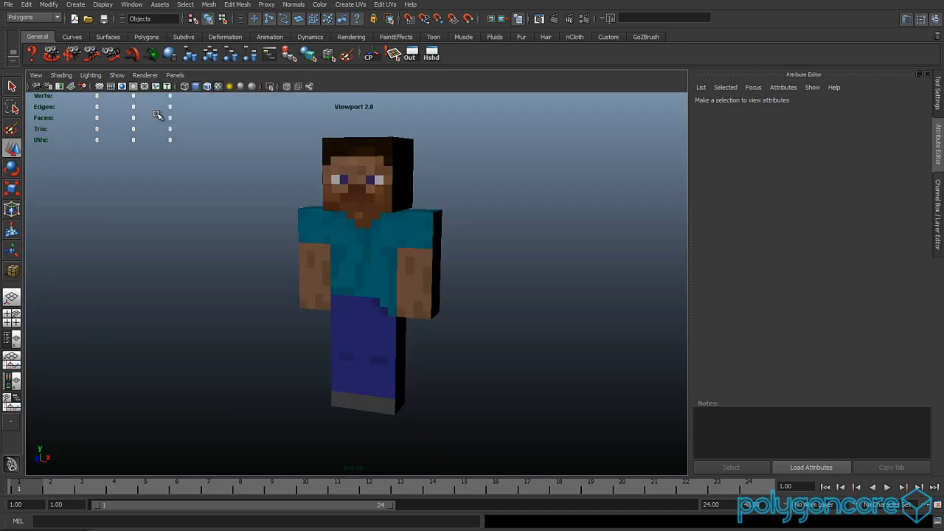
alt+drag(233, 193, 520, 244)
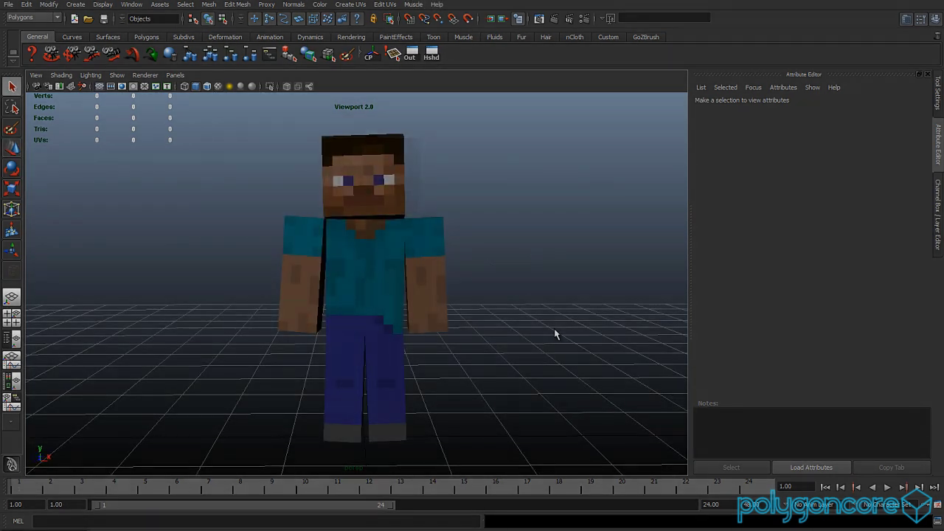
Step: Duplicate the head and scale the copy up slightly so it encloses the original, finishing with textured display
click(396, 186)
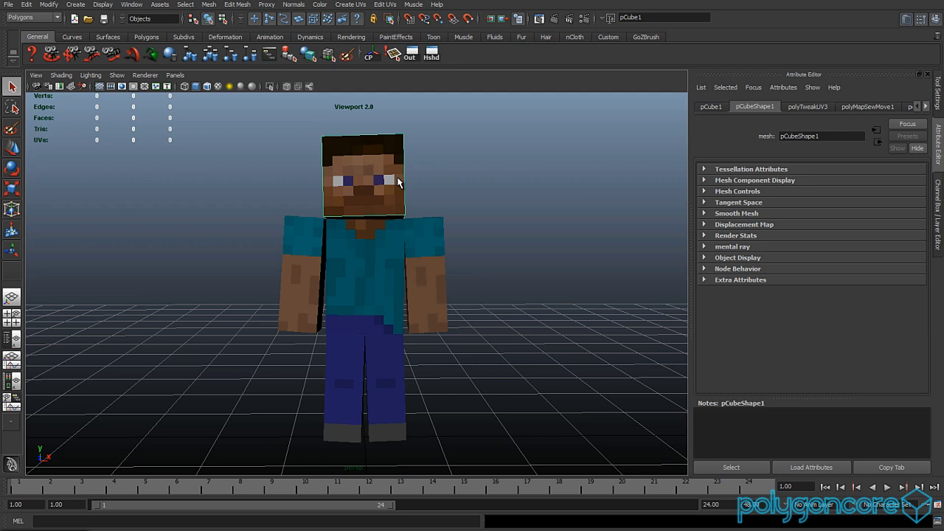
key(ctrl+d)
key(4)
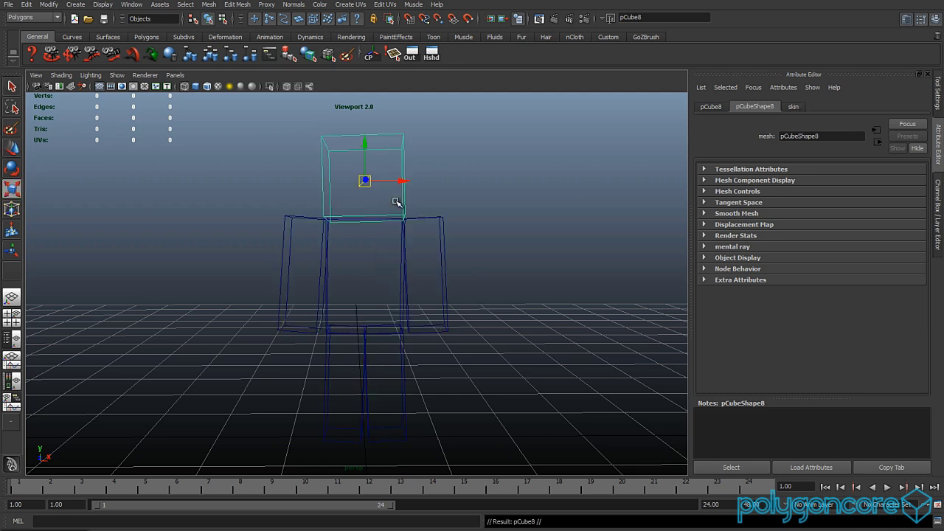
alt+drag(381, 251, 435, 303)
alt+right_drag(436, 303, 435, 332)
alt+right_drag(396, 288, 432, 324)
alt+middle_drag(395, 254, 394, 344)
alt+middle_drag(405, 252, 404, 285)
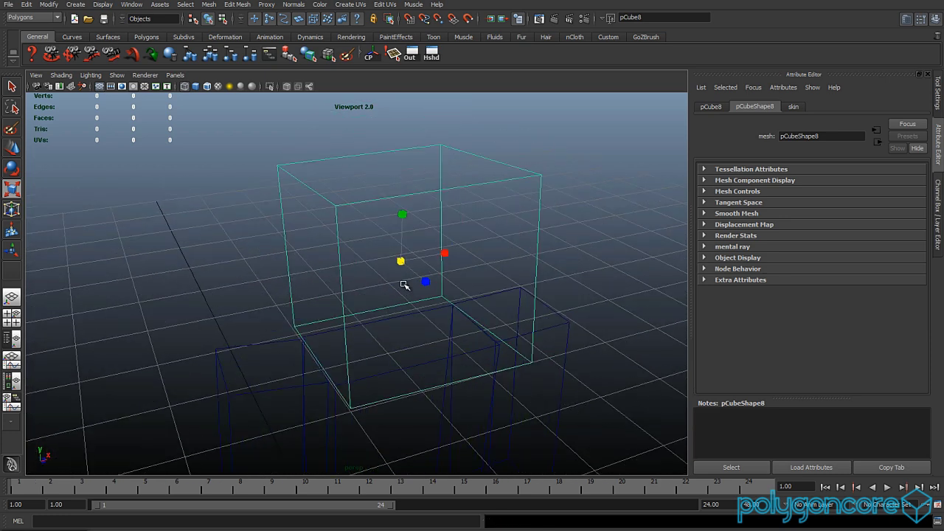
drag(401, 260, 413, 256)
scroll(408, 324, down, 5)
alt+drag(409, 333, 373, 325)
alt+right_drag(374, 325, 388, 312)
alt+middle_drag(388, 313, 368, 264)
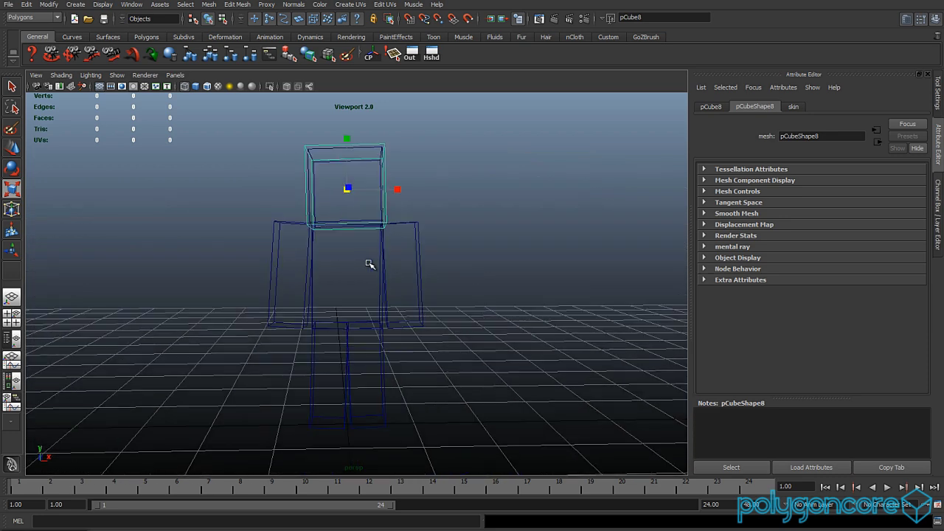
key(6)
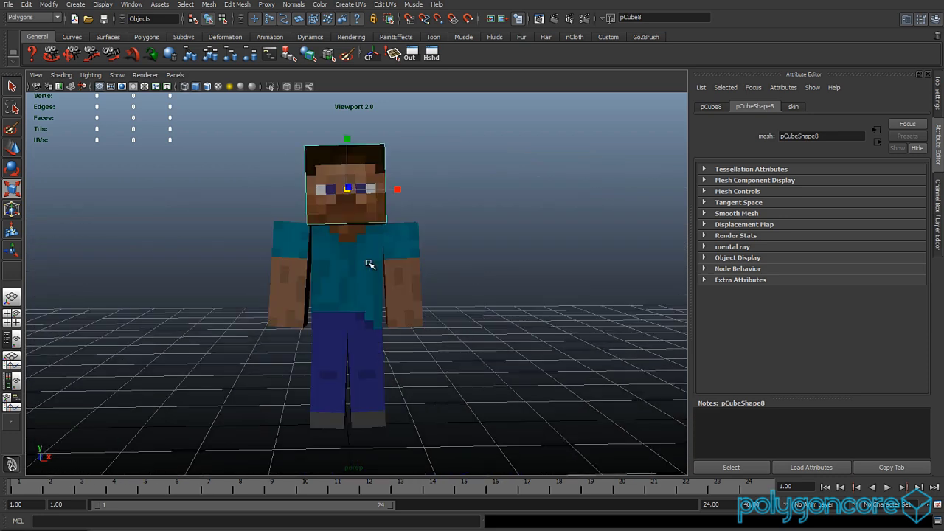
Step: Open the head copy's UVs in the UV Texture Editor and enable Display Unfiltered and Use Image Ratio
click(386, 4)
click(446, 235)
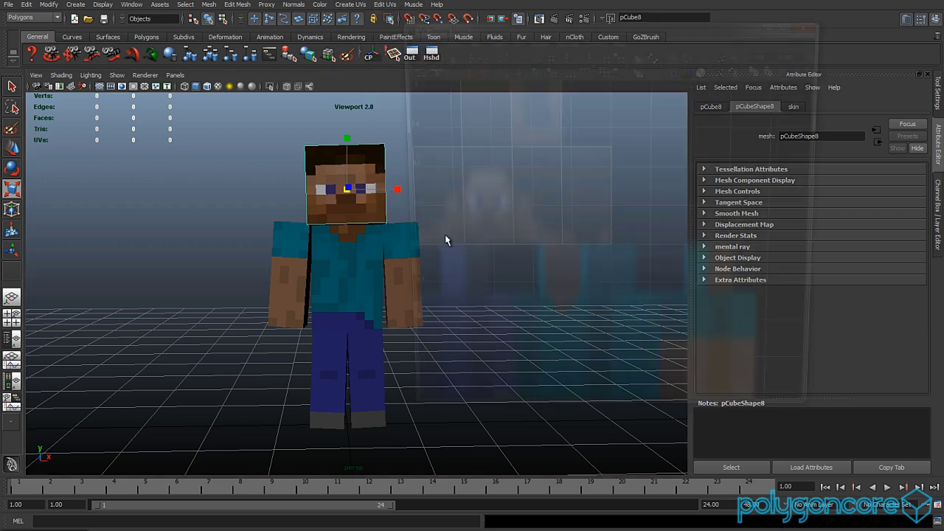
scroll(514, 246, down, 5)
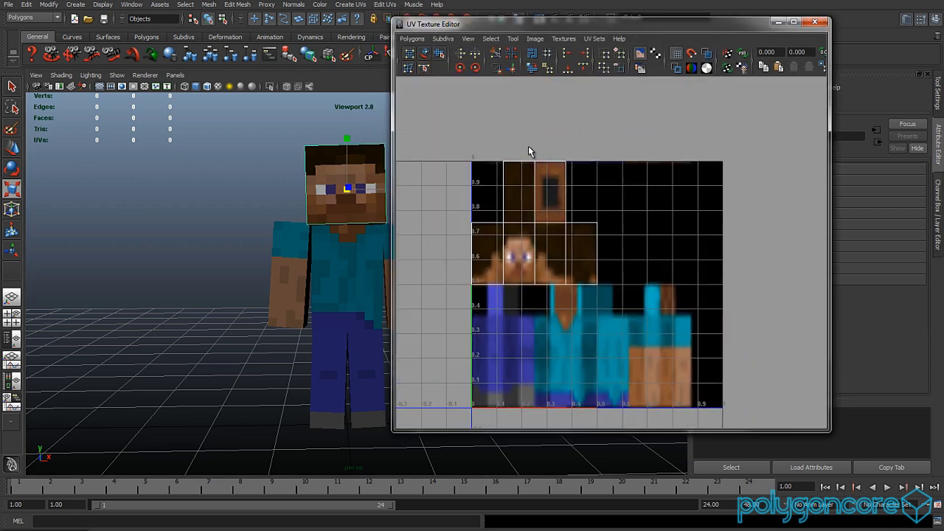
click(535, 39)
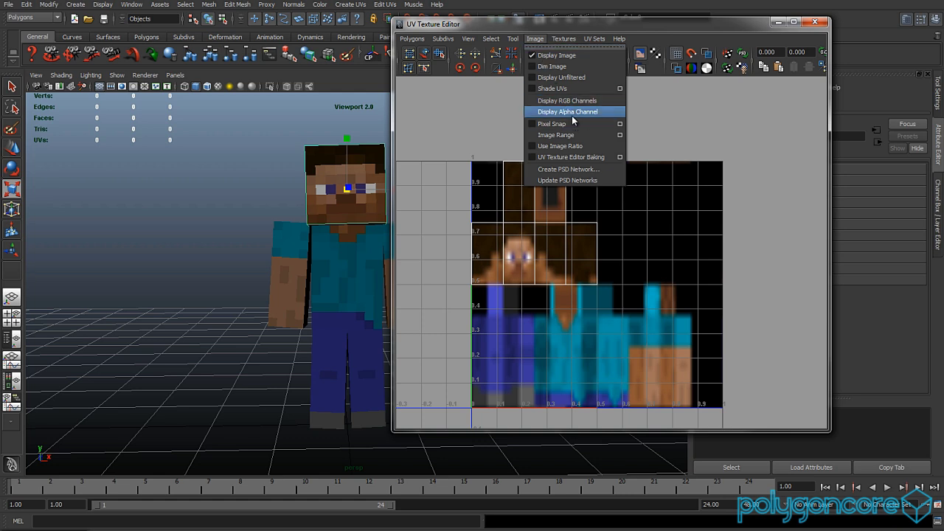
click(566, 78)
click(535, 38)
click(572, 147)
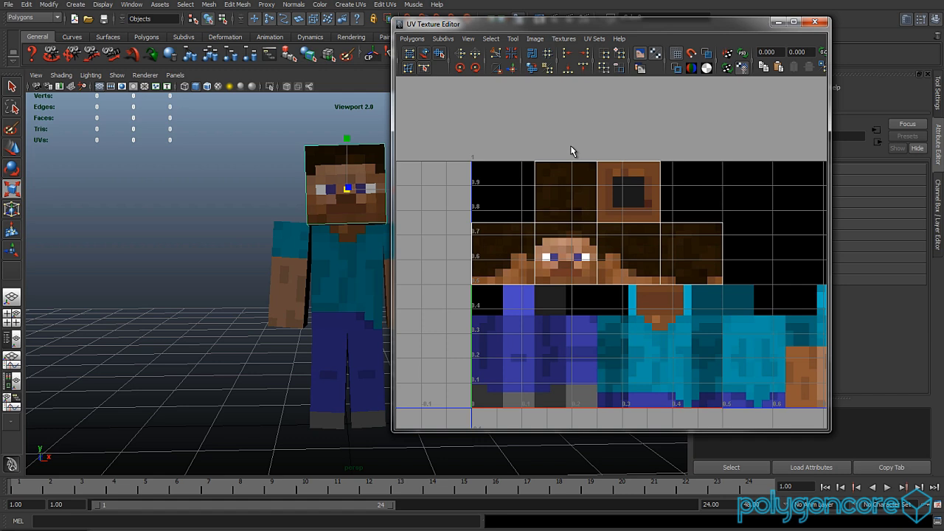
Step: Select the head copy's main UV shell by growing a selection from one UV, leaving out the separate bottom face
scroll(627, 259, down, 1)
alt+middle_drag(623, 258, 568, 257)
right_drag(590, 228, 639, 227)
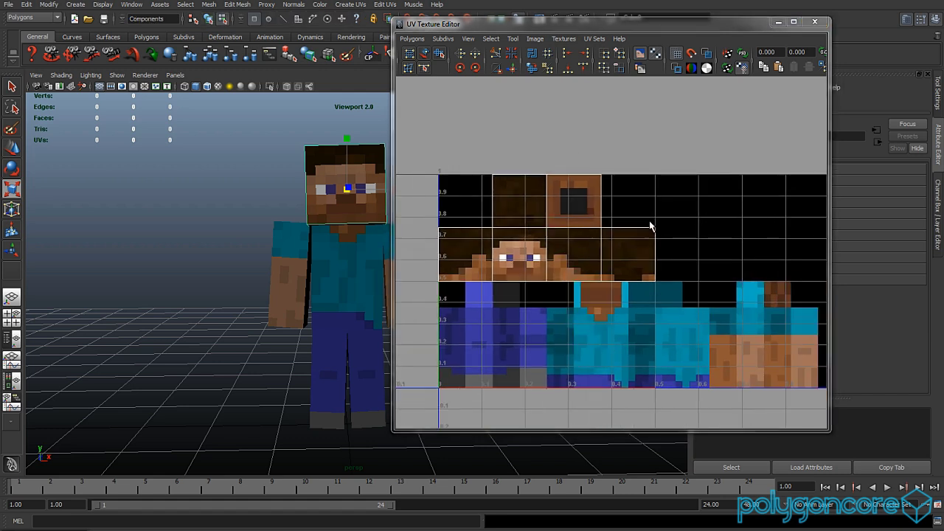
click(654, 226)
key(shift+period)
key(shift+period)
key(shift+period)
key(shift+period)
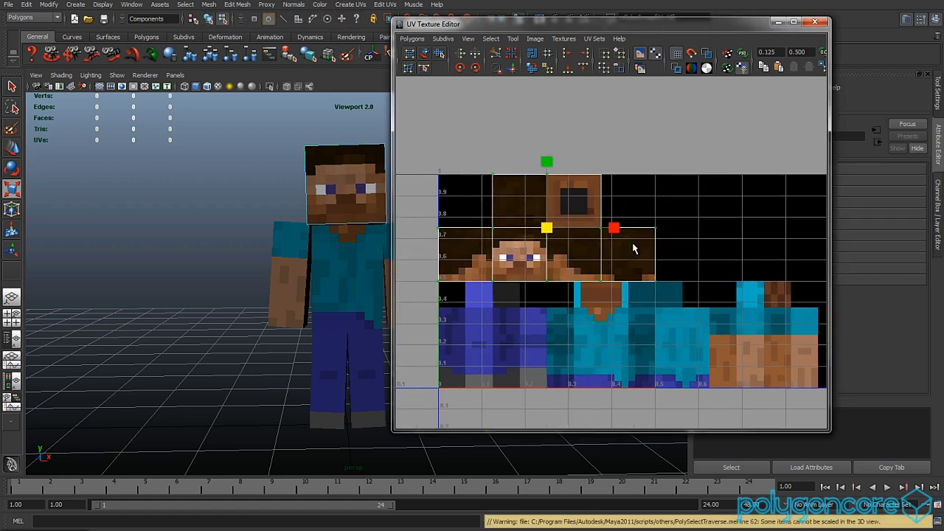
Step: Move the selected UV shell horizontally onto the empty accessory area beside the head texture
key(w)
scroll(603, 255, down, 1)
key(alt+Tab)
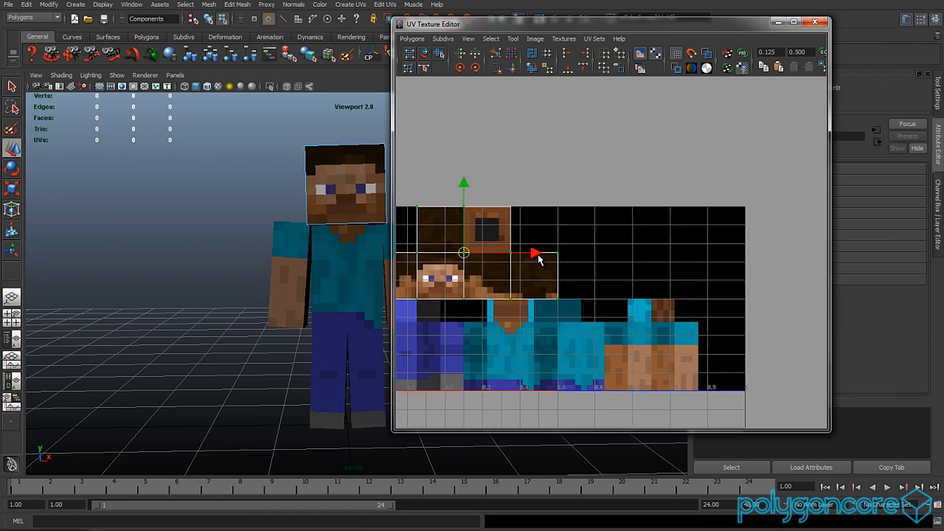
drag(537, 255, 719, 249)
scroll(718, 298, up, 1)
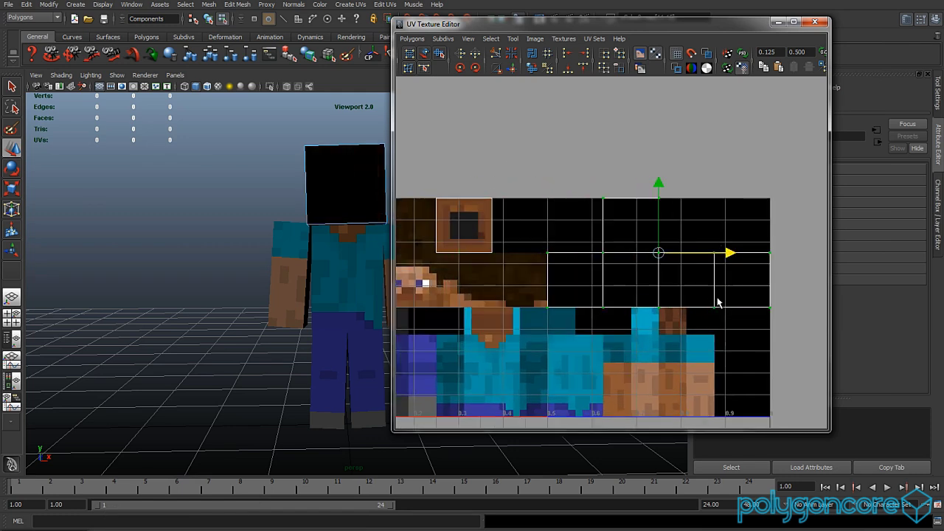
Step: Fine-align the shell's outer edge with the texture's right border, then close the UV editor and return to object selection
alt+middle_drag(718, 298, 571, 333)
scroll(571, 332, up, 8)
alt+middle_drag(579, 295, 606, 180)
scroll(589, 221, down, 1)
alt+middle_drag(575, 257, 616, 239)
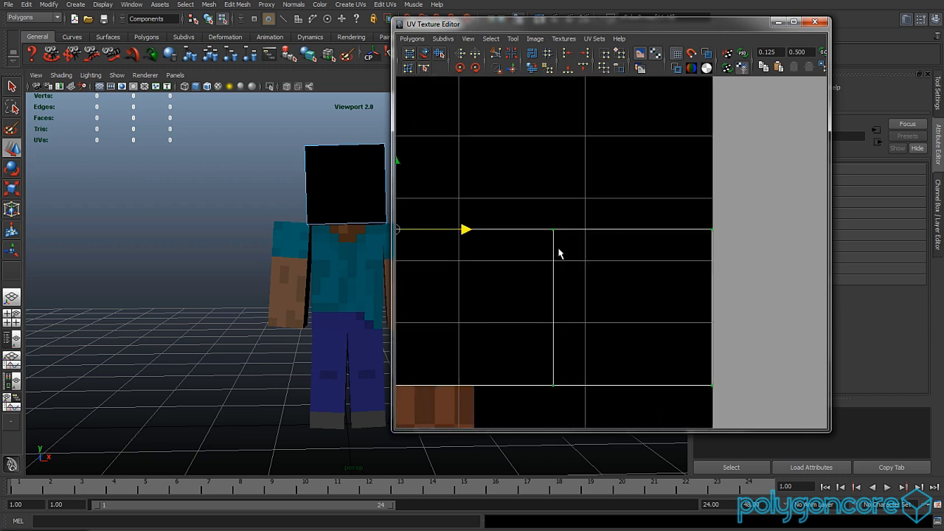
drag(464, 230, 465, 231)
scroll(471, 282, down, 5)
alt+middle_drag(481, 283, 592, 285)
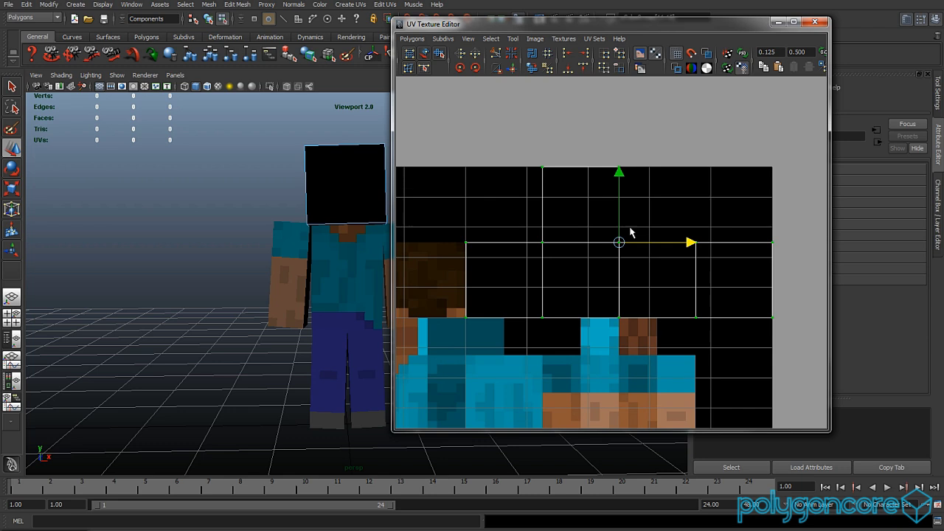
click(815, 24)
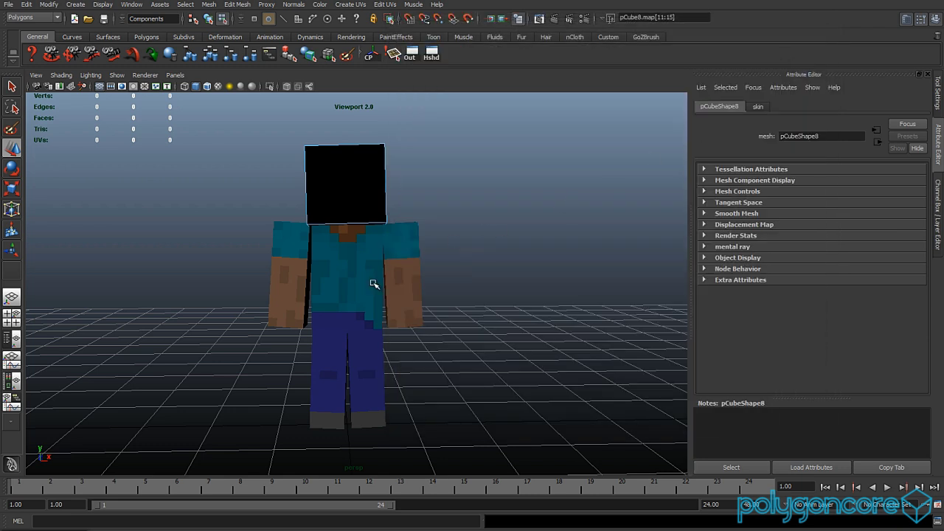
mouse_move(386, 196)
right_down()
mouse_move(404, 190)
mouse_move(386, 211)
right_up()
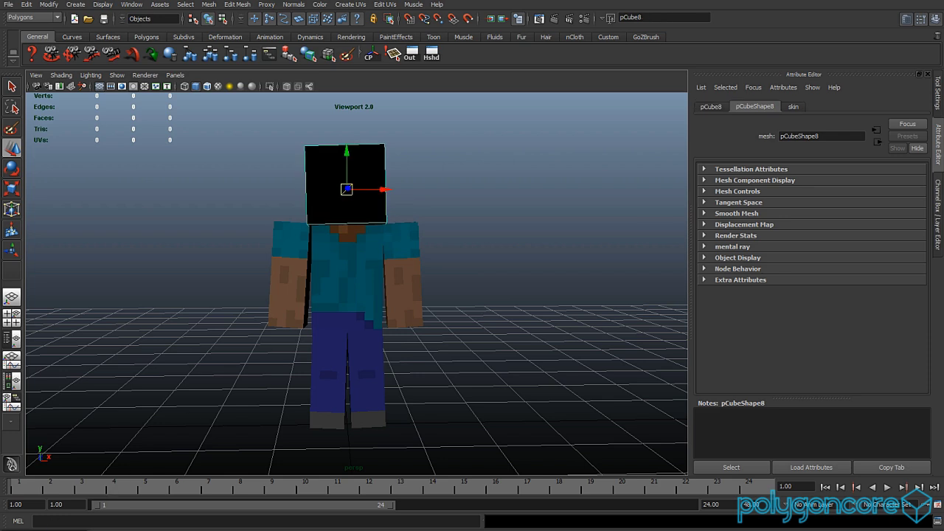
Step: Create a new Lambert material in Hypershade and name it accessories
click(36, 529)
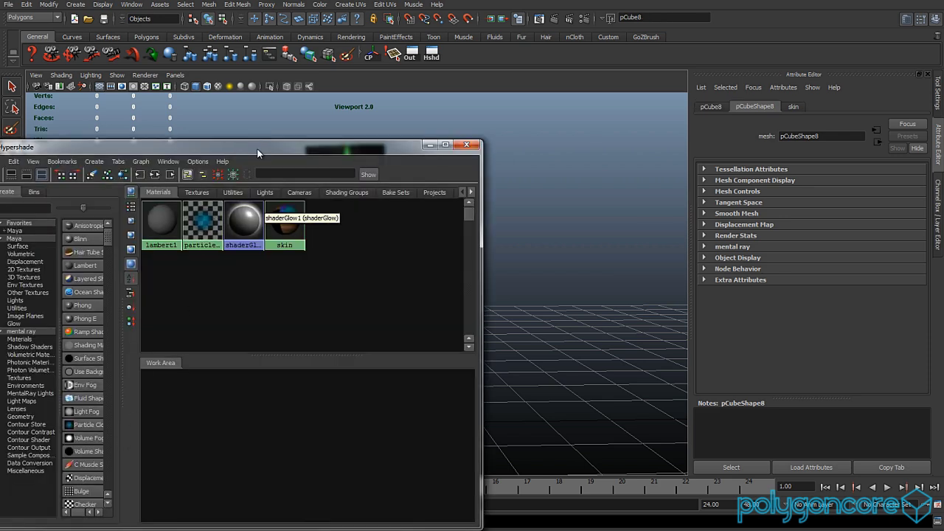
drag(257, 151, 359, 124)
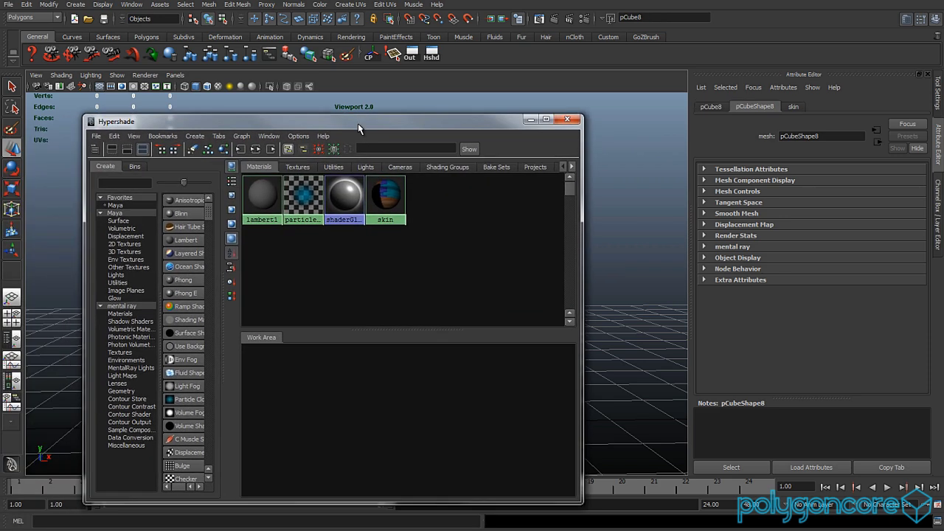
click(186, 241)
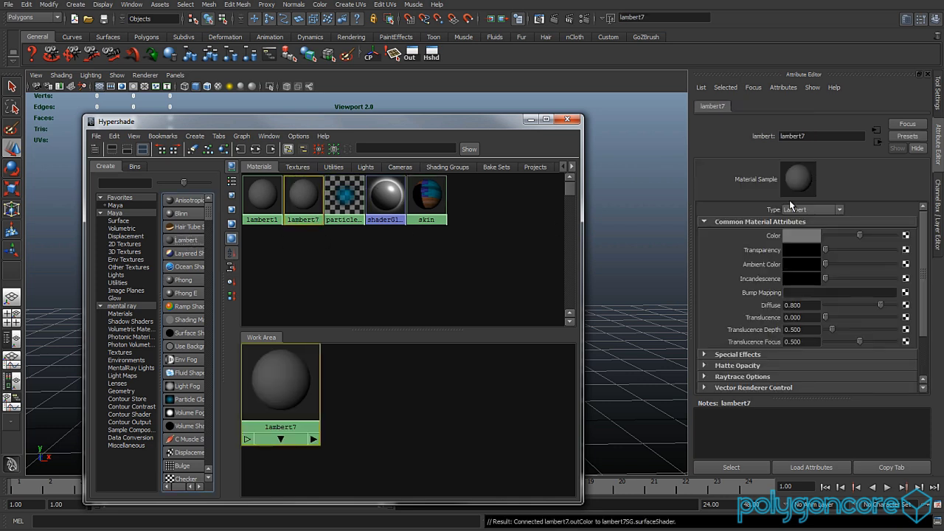
double_click(819, 135)
text(accessories)
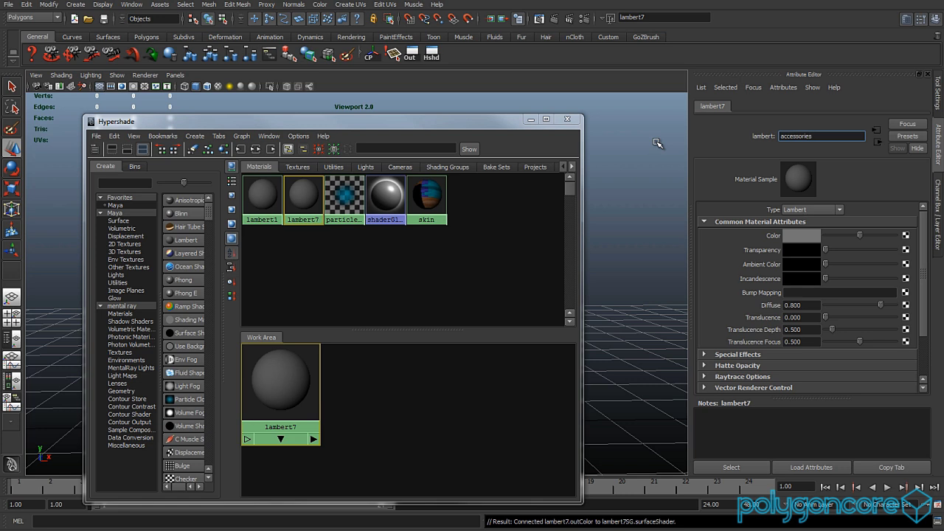
key(Return)
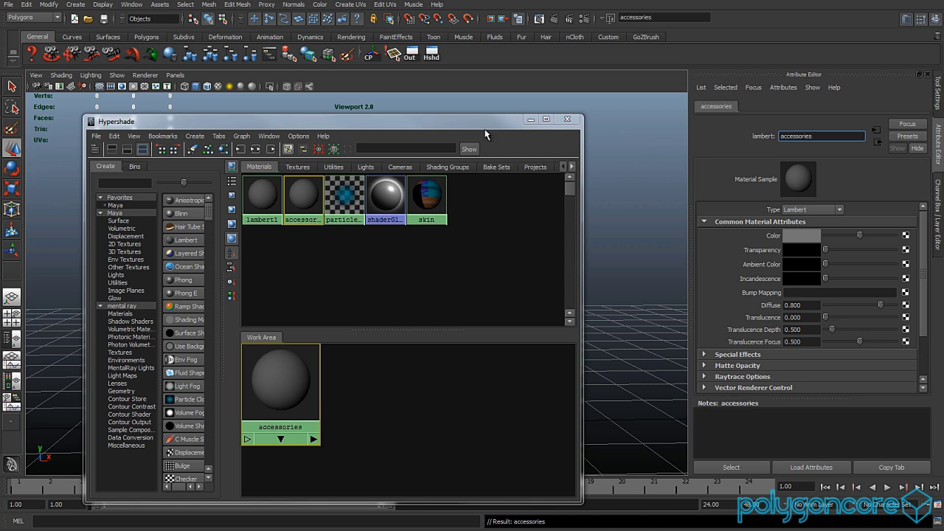
Step: Assign the accessories material to the enlarged head copy, keeping the Hypershade materials in view
drag(484, 120, 544, 255)
middle_drag(391, 161, 379, 154)
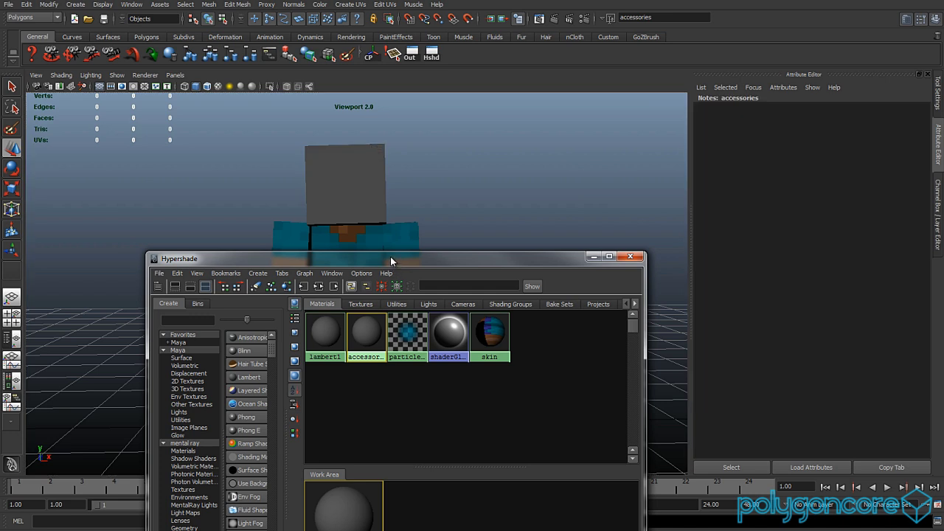
drag(390, 257, 337, 94)
Step: Replace the skin material's color texture image with warriorprincess.png from the Minecraft Main Character\Skin folder
click(435, 171)
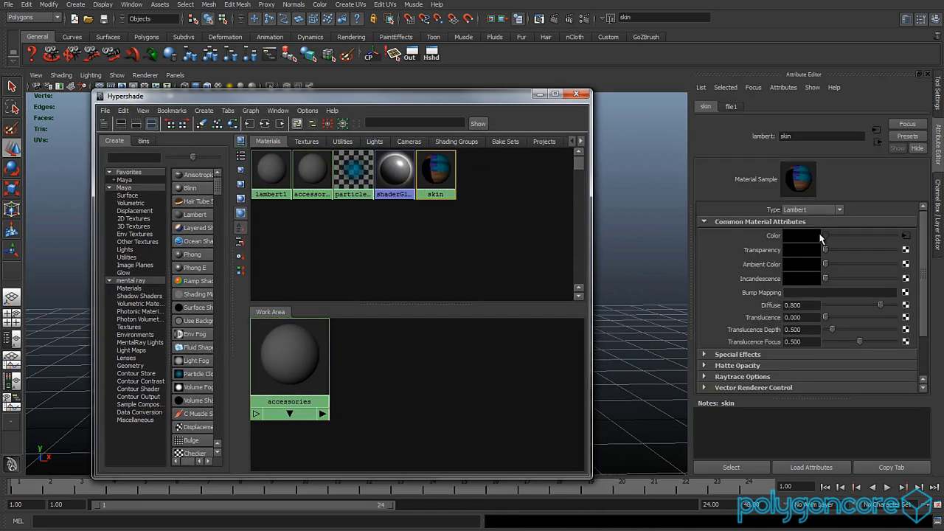
click(905, 236)
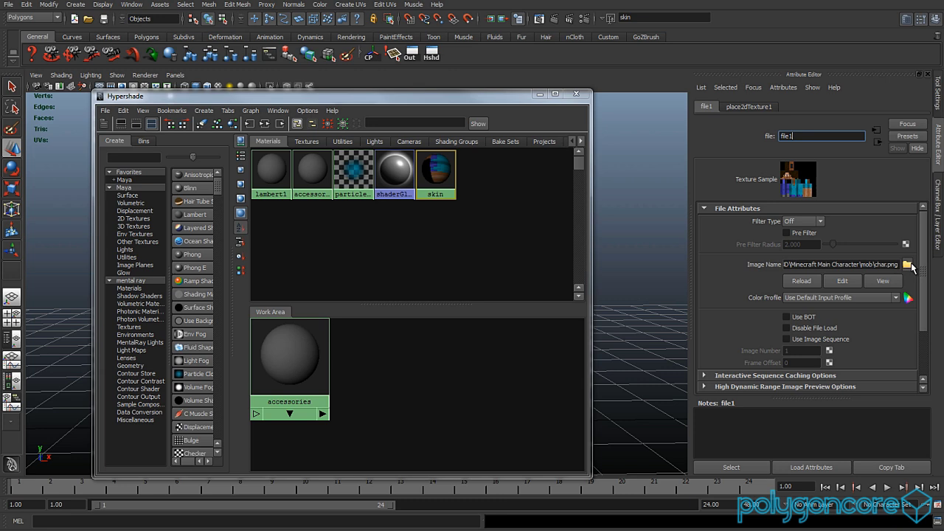
click(907, 265)
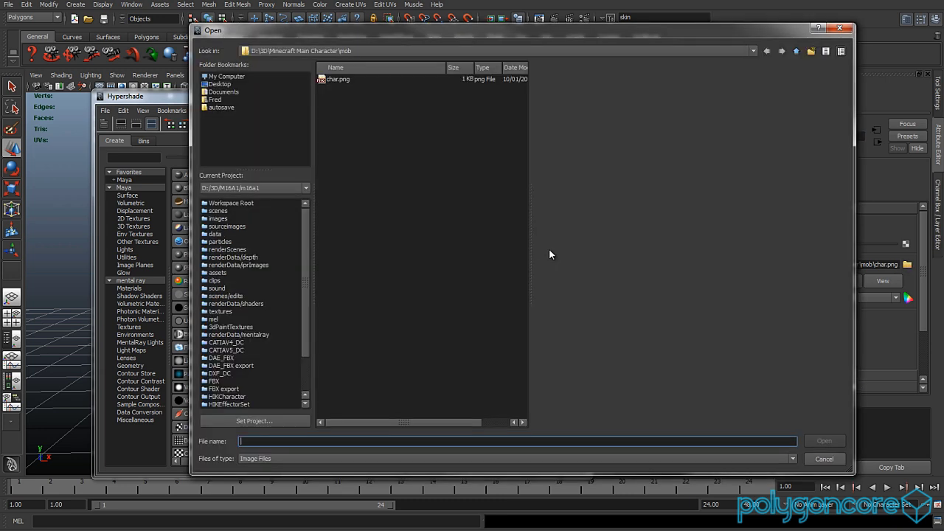
click(368, 52)
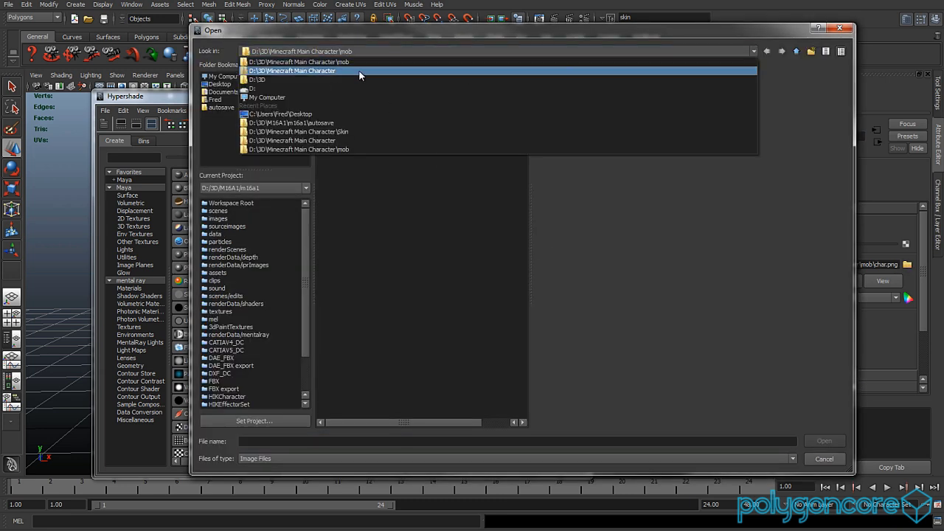
click(360, 72)
double_click(332, 97)
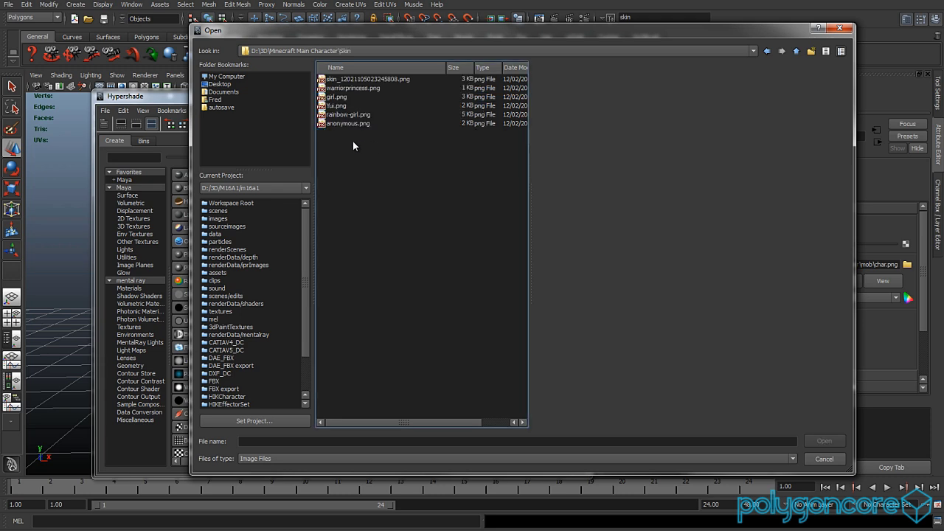
double_click(353, 87)
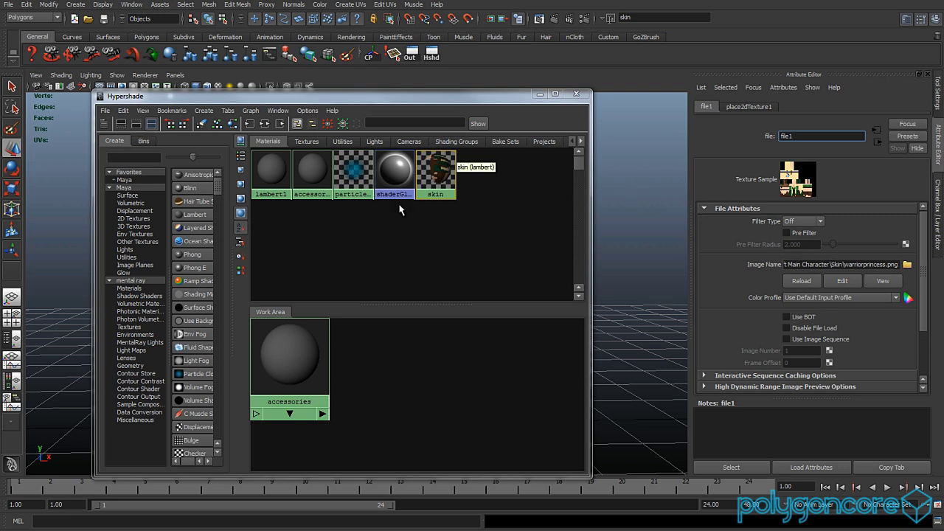
Step: Break the texture connection on the skin material's Transparency attribute
click(433, 176)
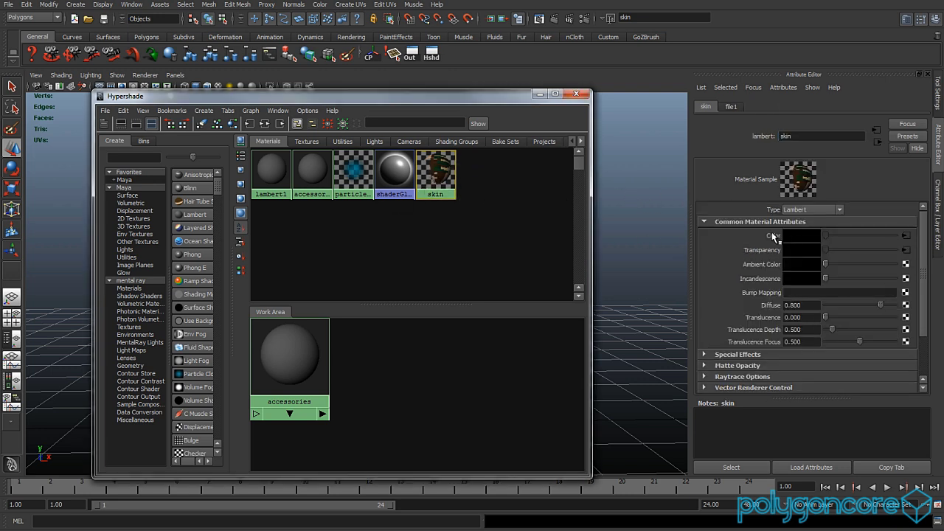
right_click(760, 251)
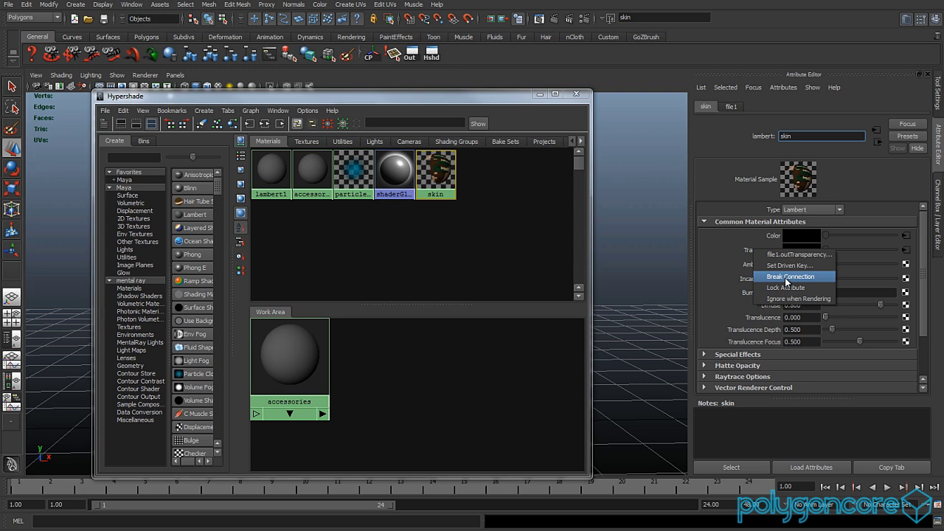
click(786, 277)
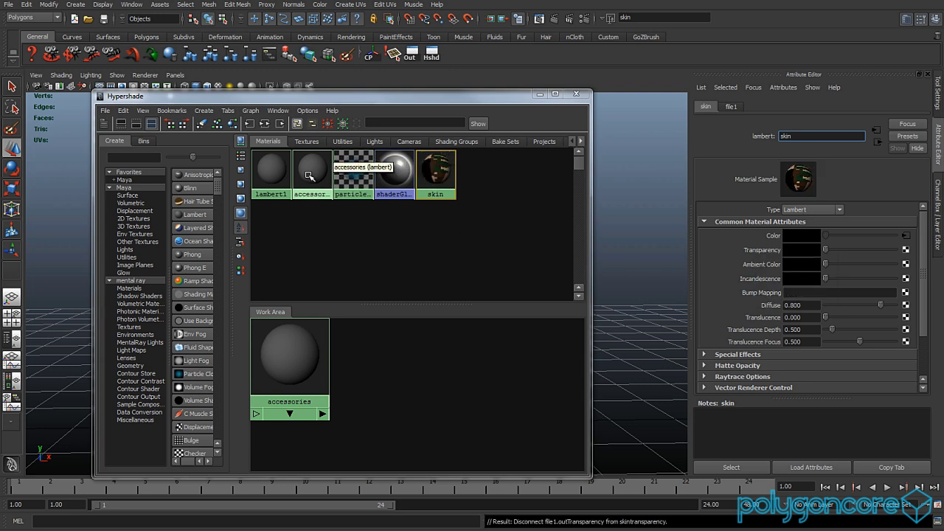
Step: Graph the skin material's network and connect its file1 texture to the accessories material's Color
click(264, 124)
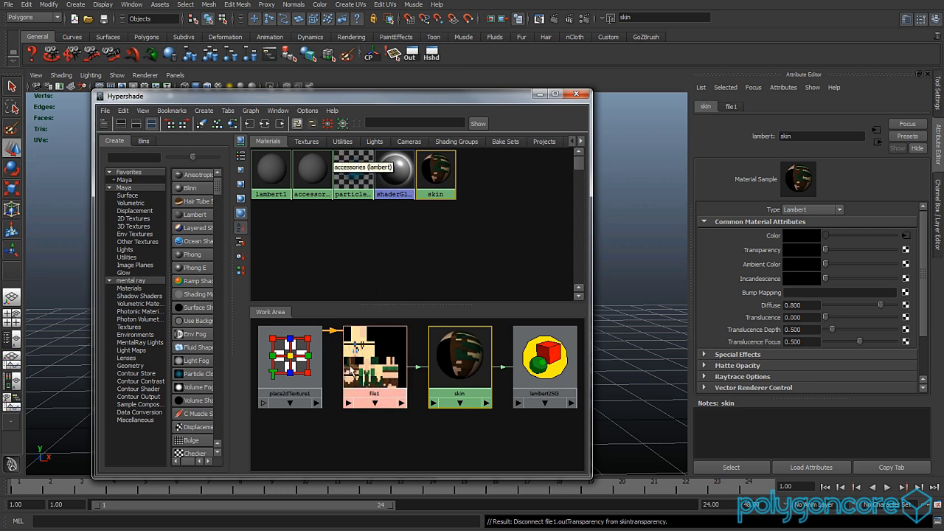
click(311, 183)
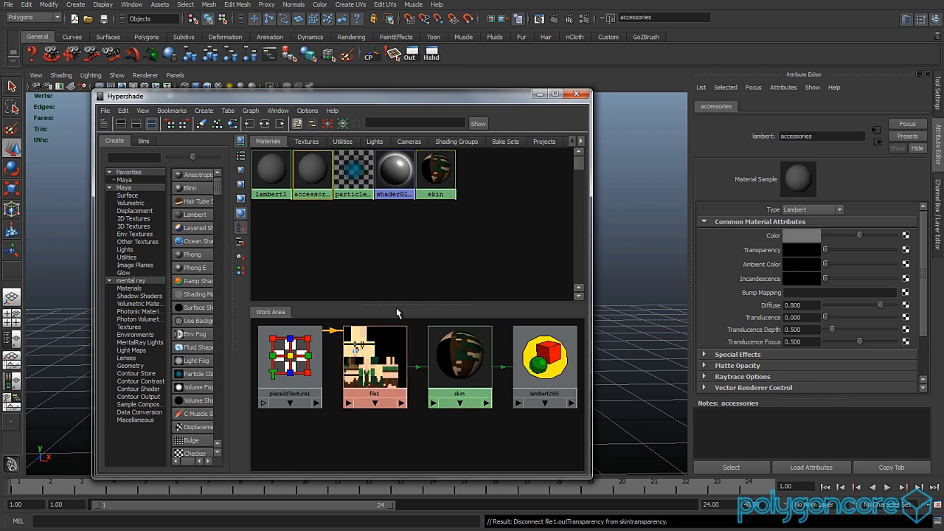
middle_drag(382, 372, 769, 235)
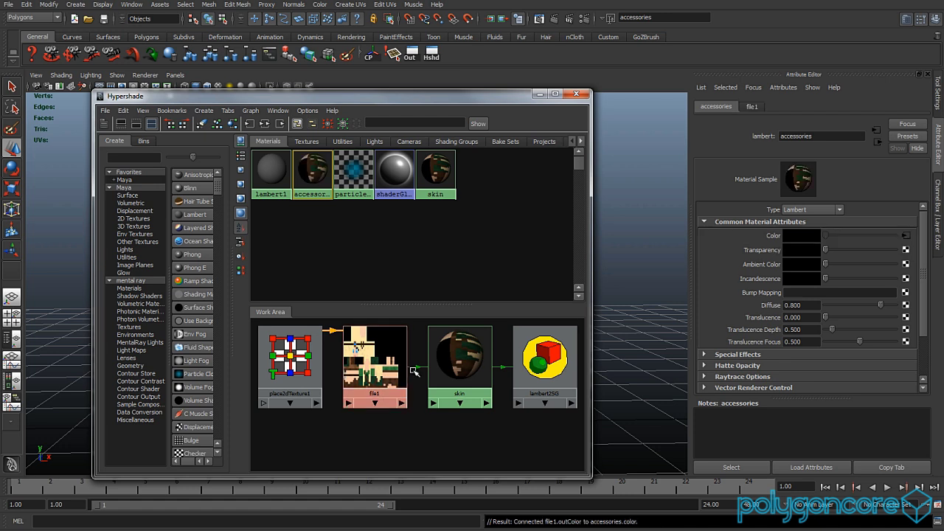
Step: Connect the file1 texture to the accessories material's Transparency and check the textured character in the perspective view
middle_drag(372, 361, 745, 251)
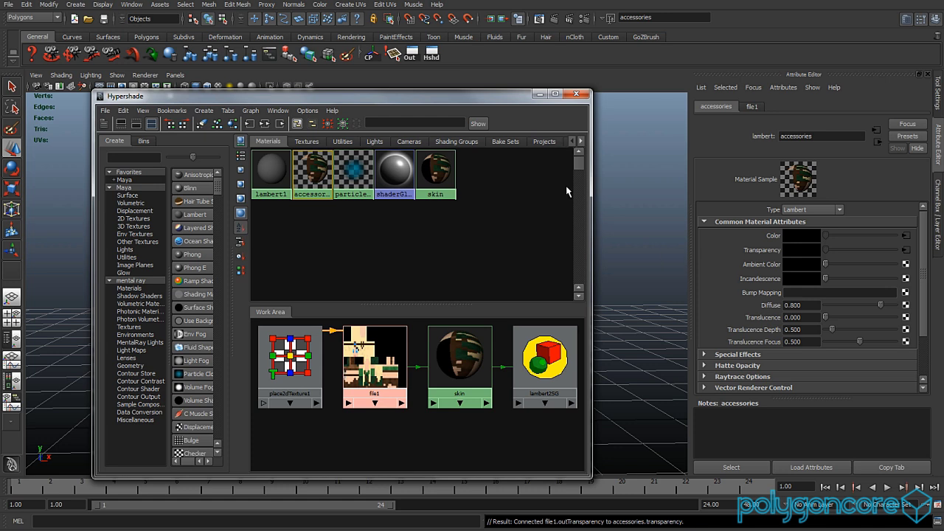
click(539, 96)
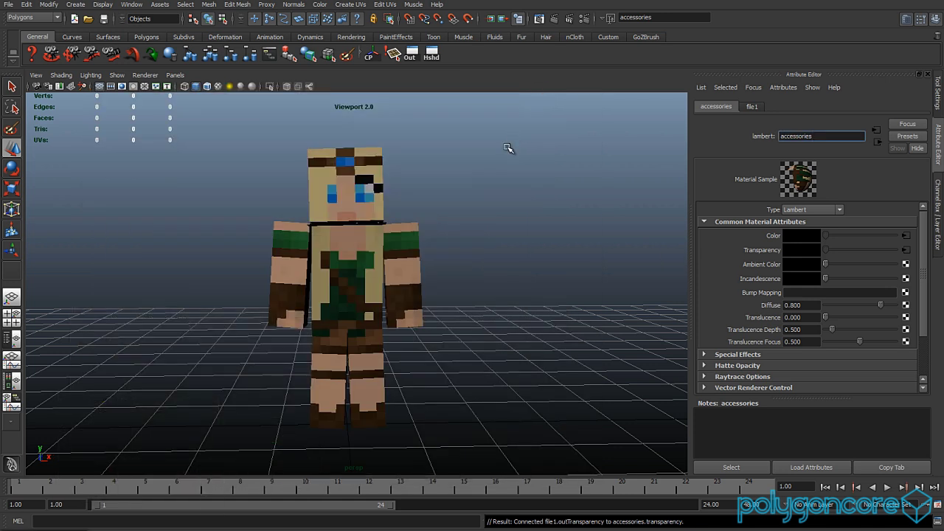
scroll(434, 312, up, 5)
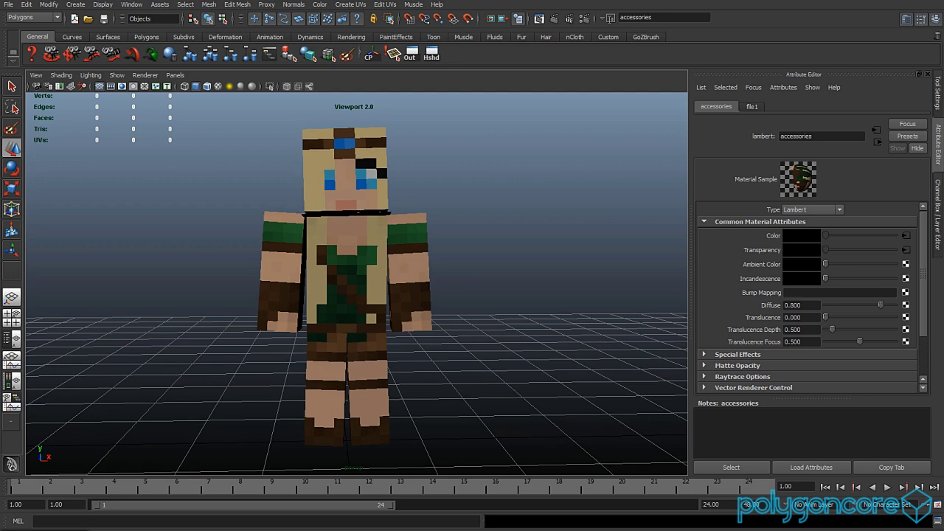
Step: Open the image file selection for the skin material's file1 color texture
click(44, 529)
click(429, 171)
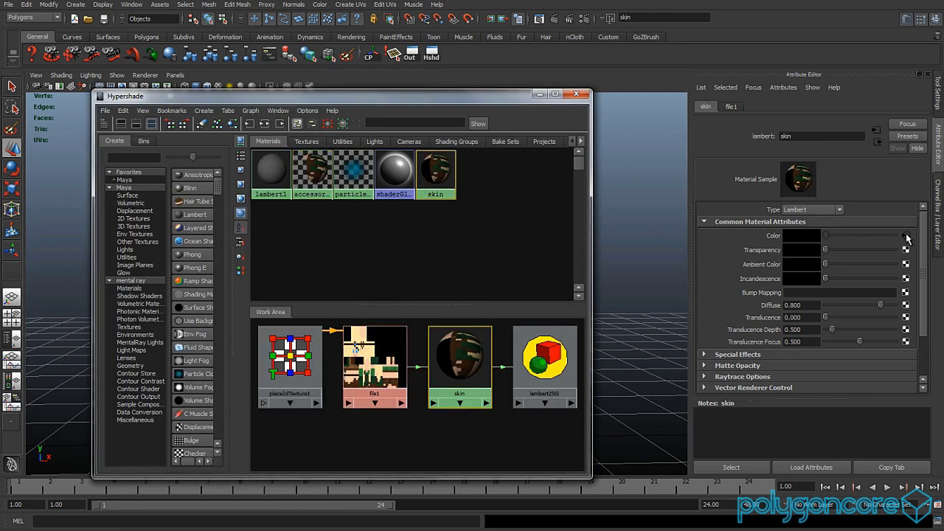
click(355, 366)
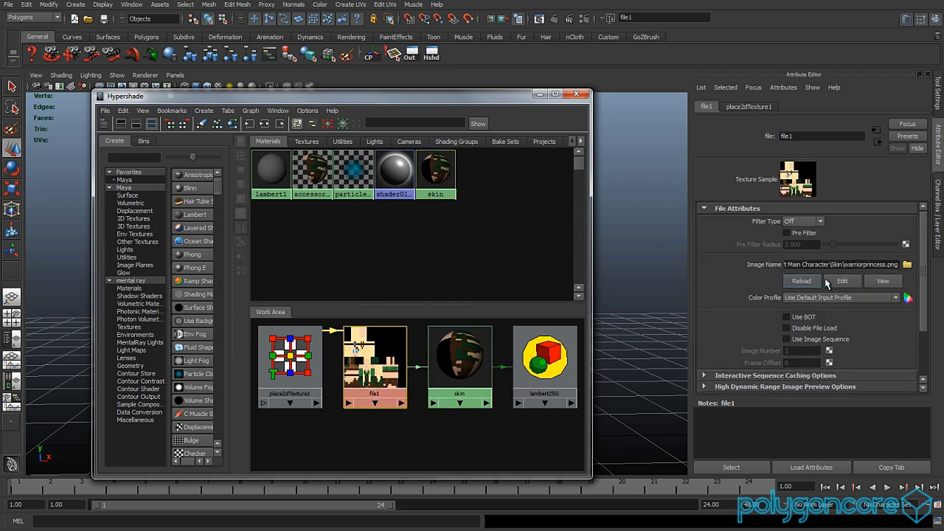
click(906, 265)
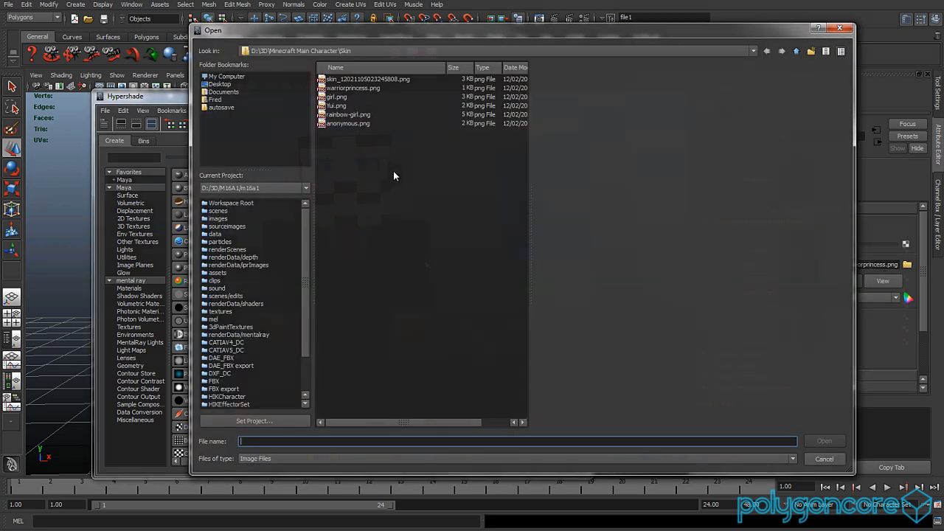